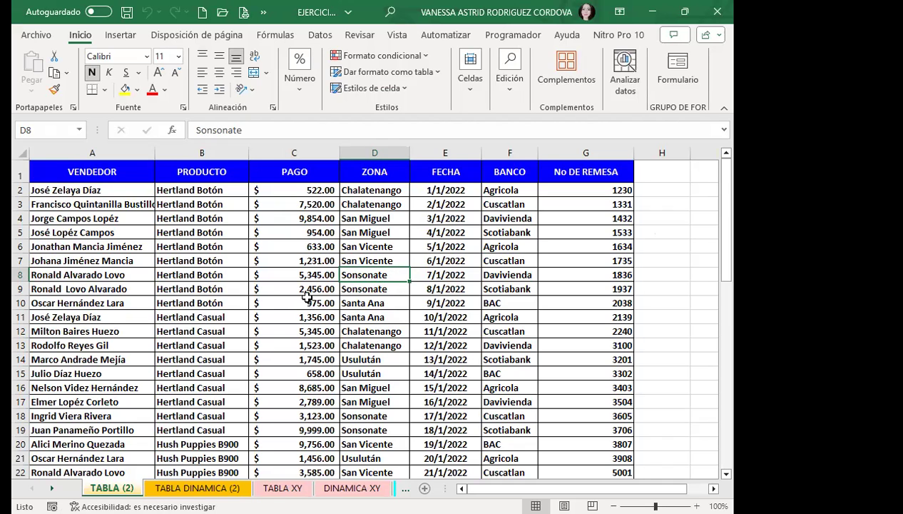
- Replace ZONA with FECHA as the row field of the pivot table on the TABLA DINAMICA (2) sheet
scroll(307, 297, down, 15)
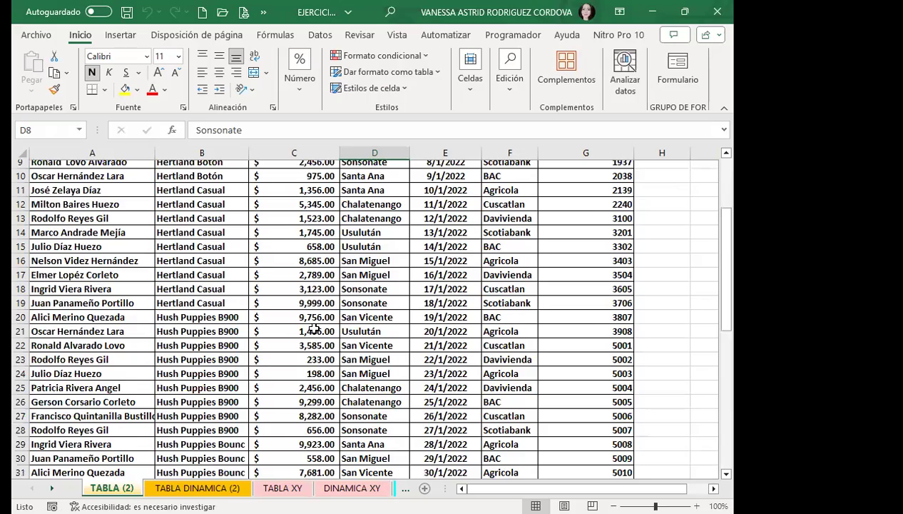
scroll(318, 341, up, 15)
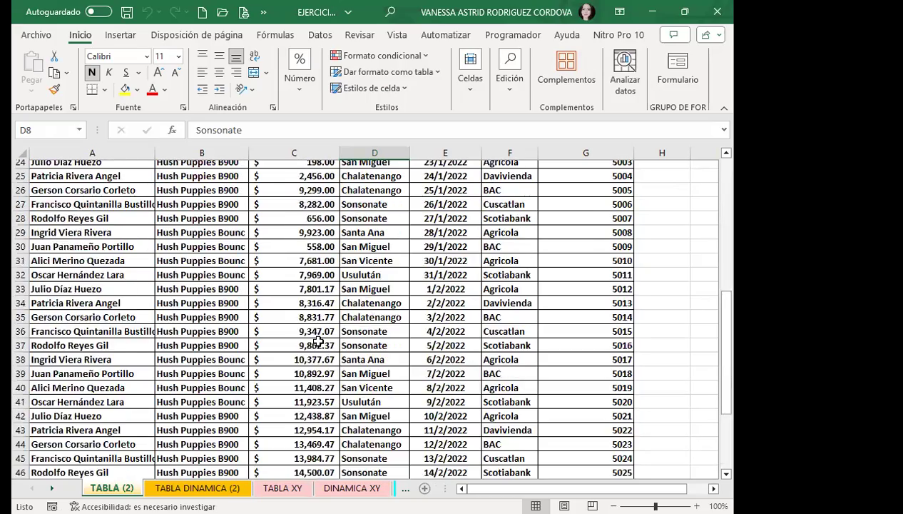
key(ctrl+Page_Down)
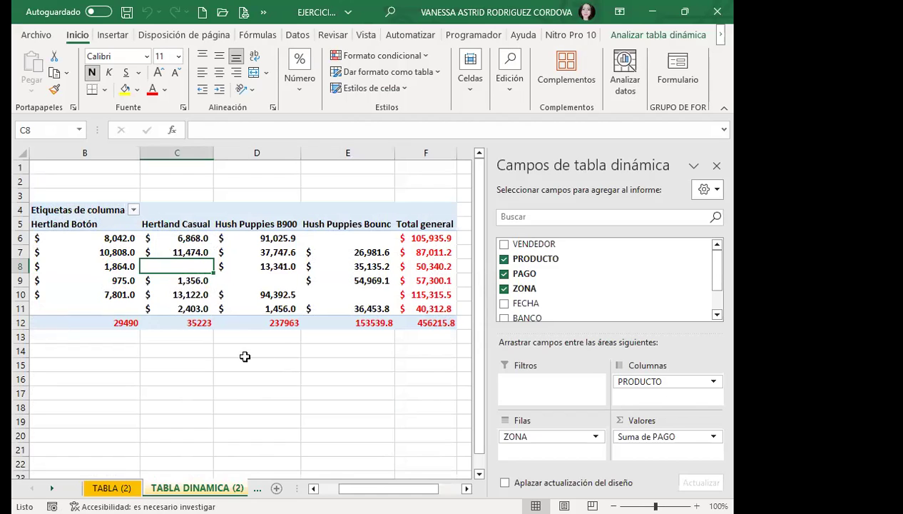
drag(368, 491, 349, 490)
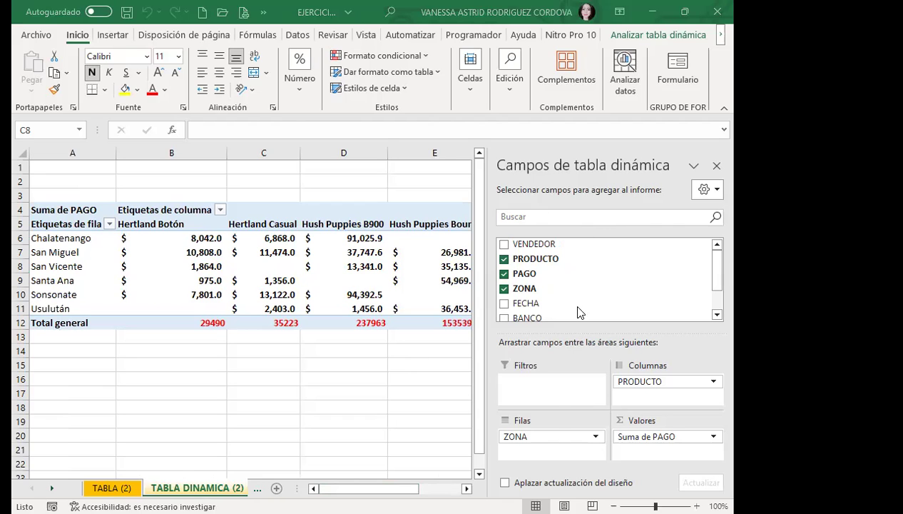
drag(592, 440, 506, 299)
click(505, 304)
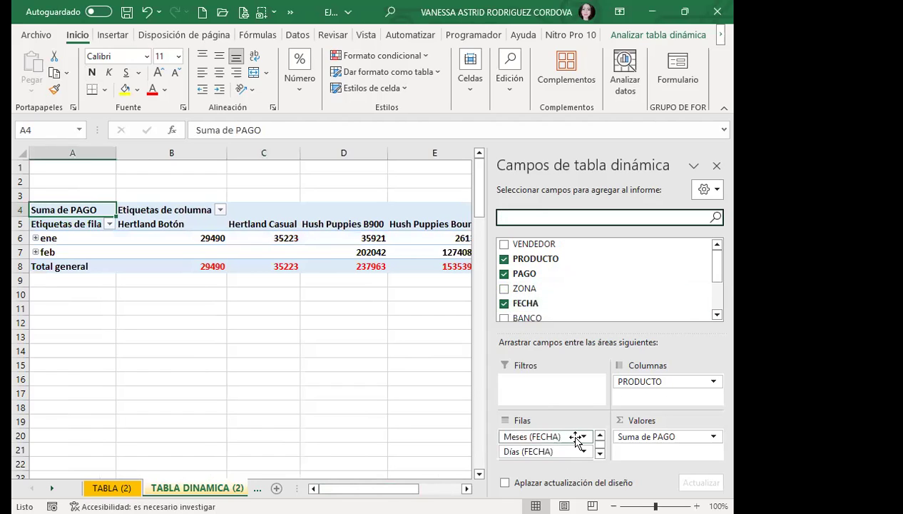
- Remove the Días (FECHA) and Meses (FECHA) grouping fields from the pivot table rows, leaving only FECHA
click(599, 453)
scroll(528, 284, down, 3)
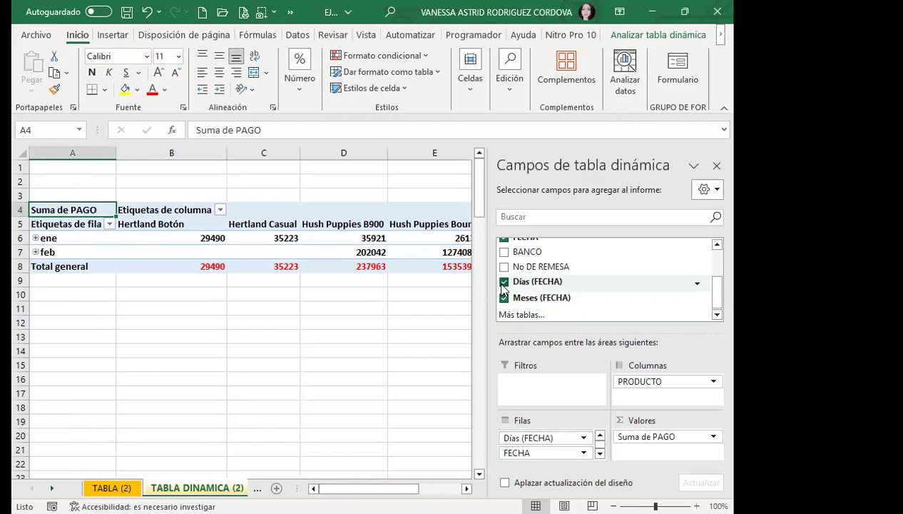
click(504, 281)
click(504, 296)
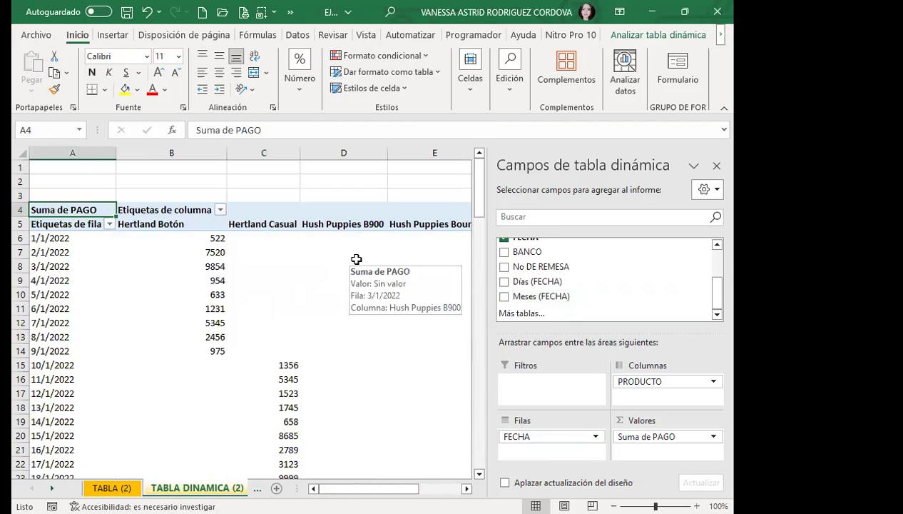
- Add the BANCO field as the pivot table's report filter and close the field list
click(504, 251)
drag(520, 450, 522, 393)
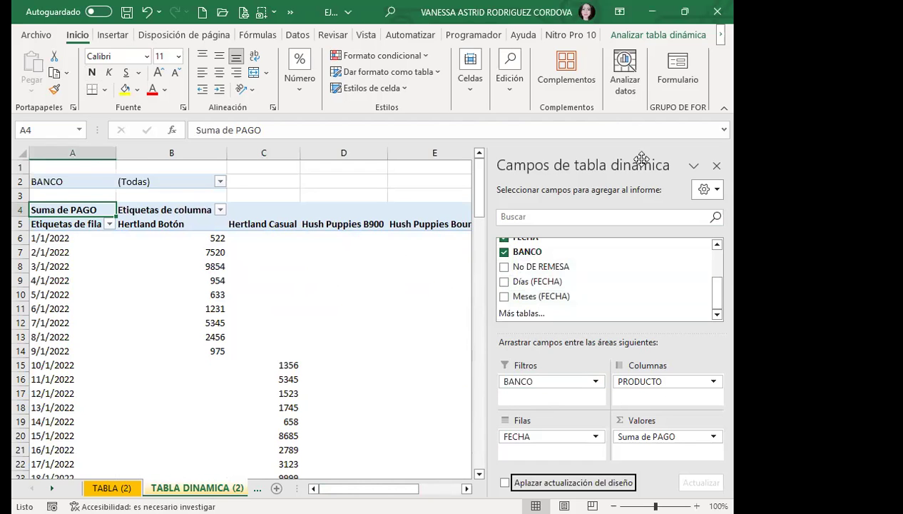
click(716, 165)
scroll(274, 294, down, 14)
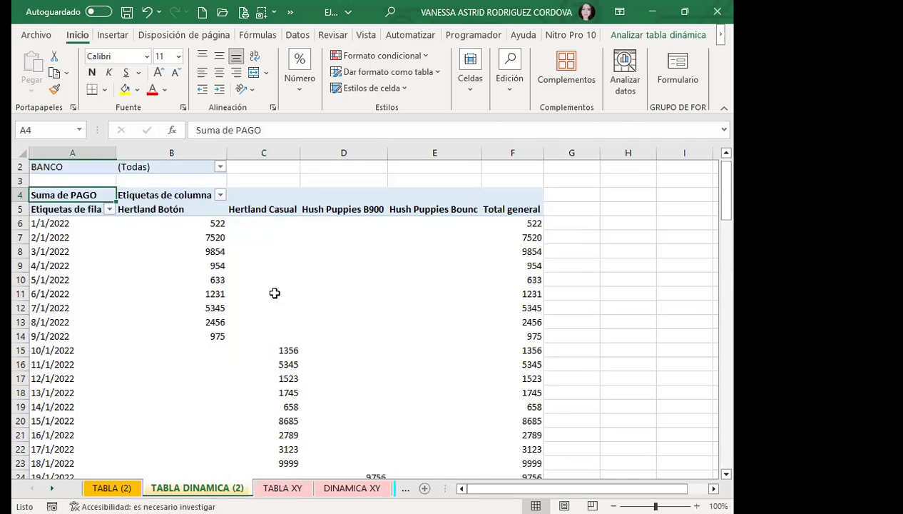
scroll(298, 347, down, 1)
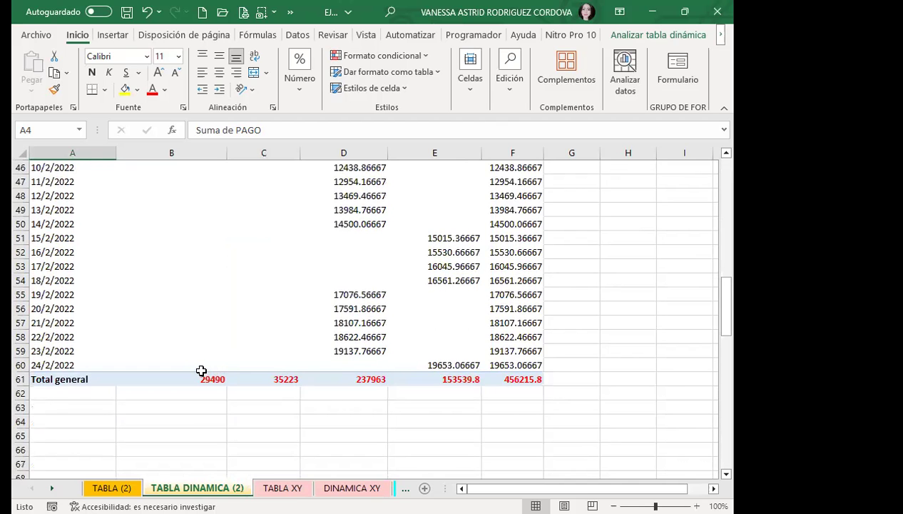
scroll(201, 370, up, 15)
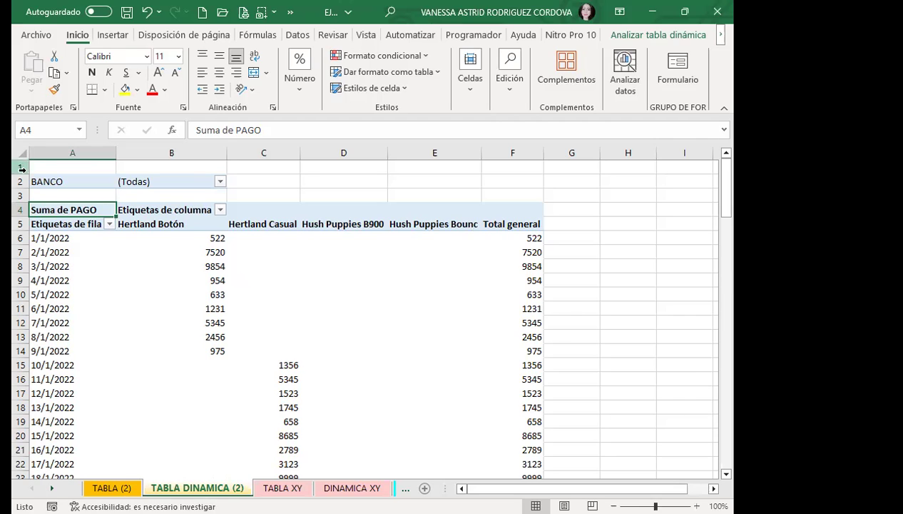
click(291, 209)
drag(290, 210, 514, 209)
click(348, 194)
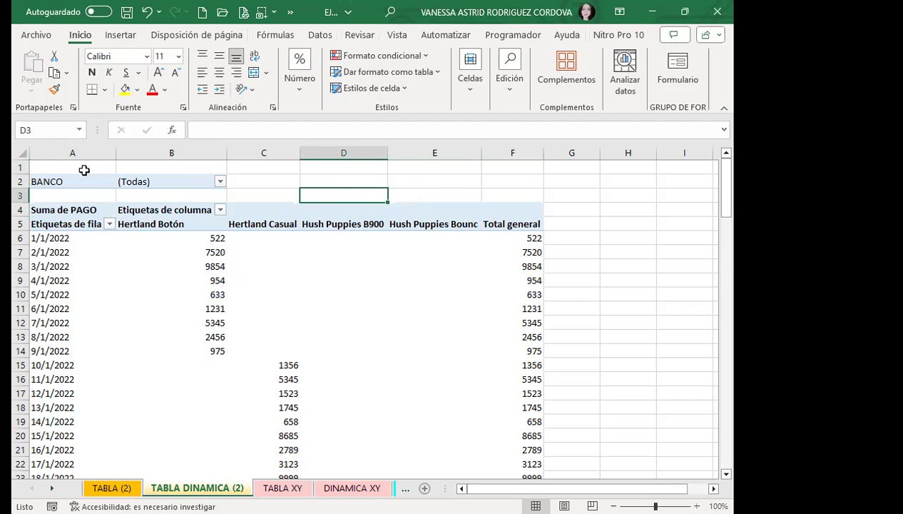
click(21, 168)
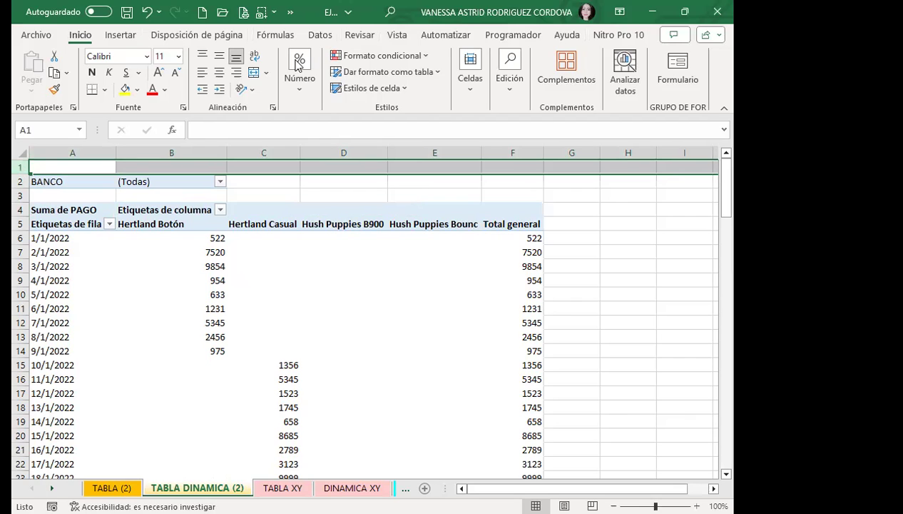
click(474, 90)
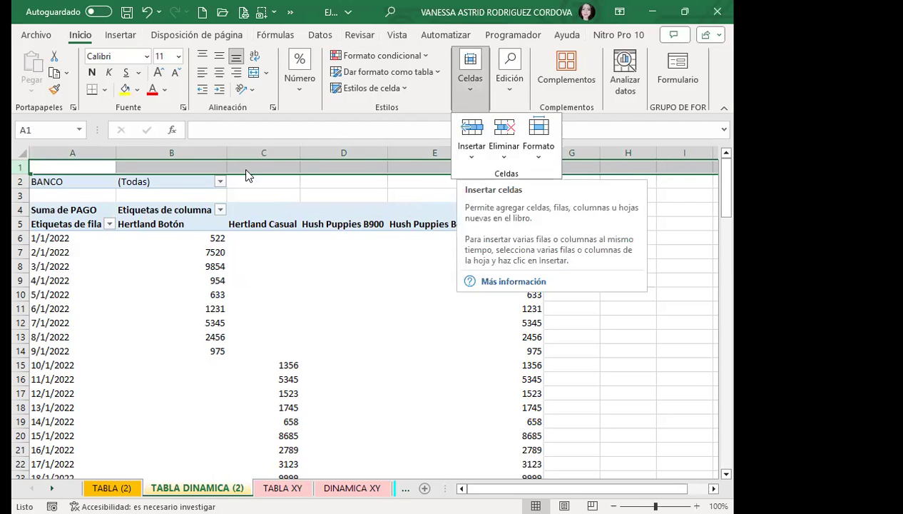
click(272, 192)
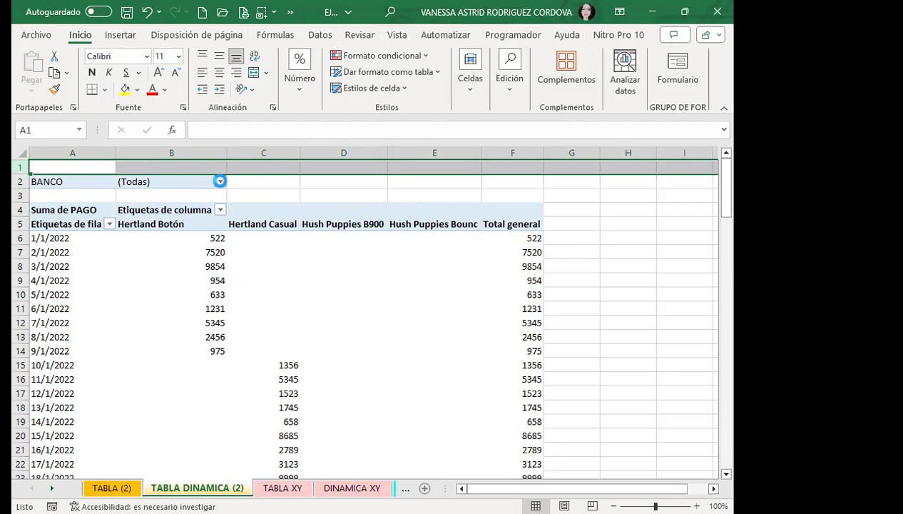
- Filter the pivot table by BANCO with multiple selection, excluding BAC and Cuscatlan
click(218, 182)
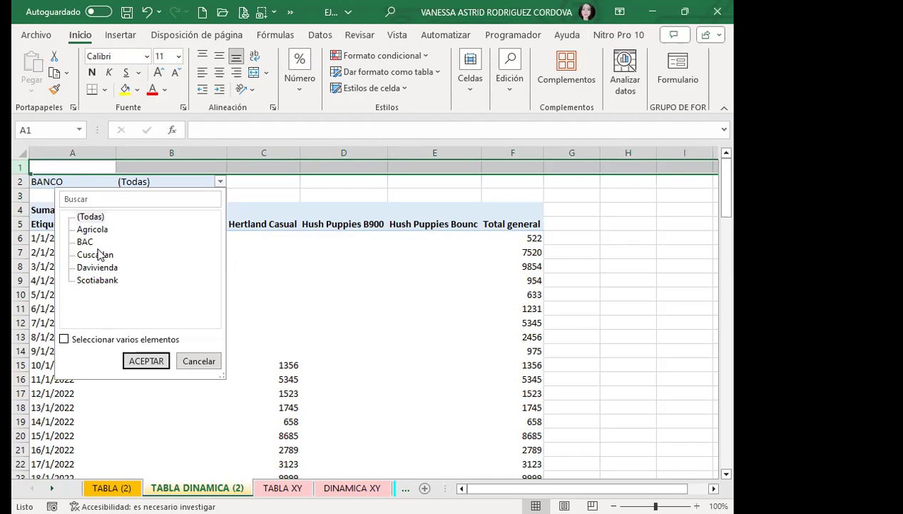
click(64, 338)
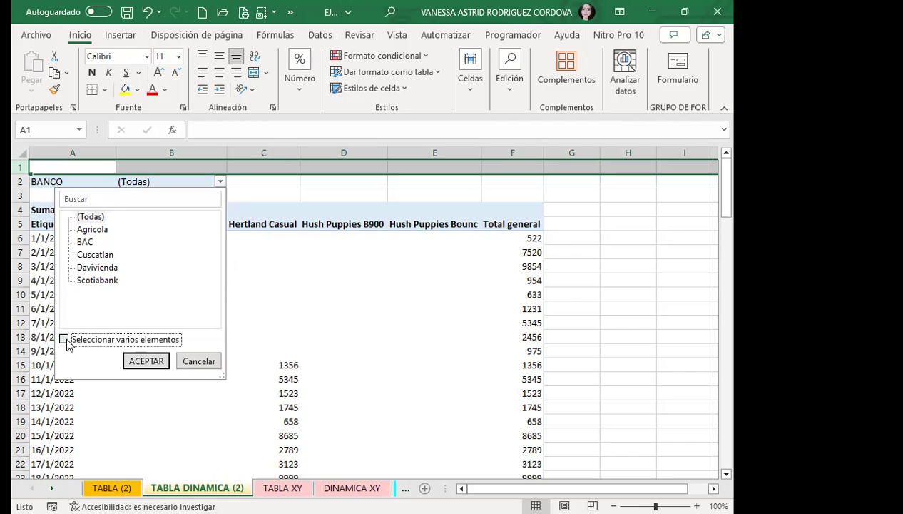
click(79, 242)
click(78, 255)
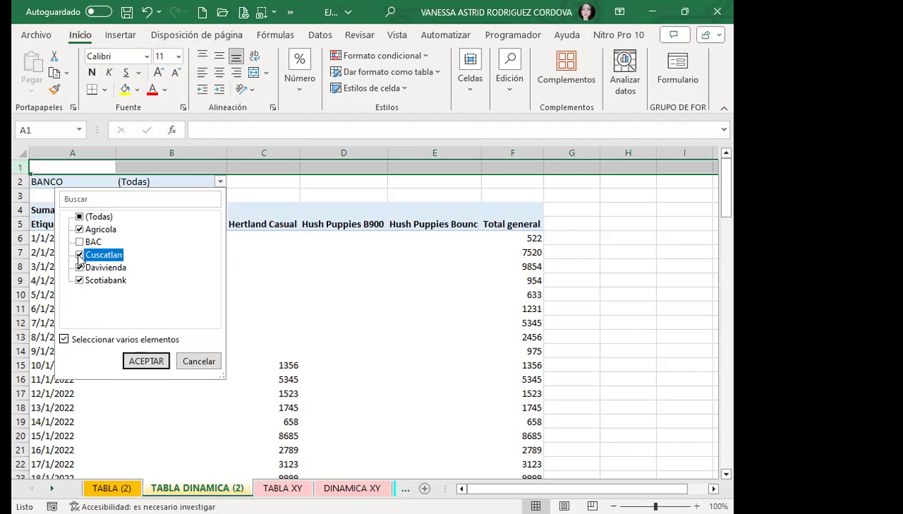
click(142, 361)
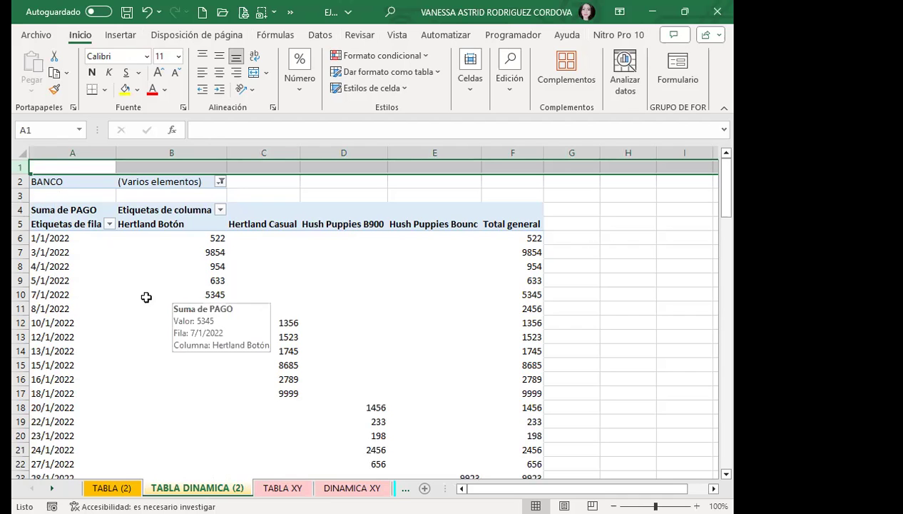
scroll(63, 315, down, 4)
scroll(63, 315, down, 4)
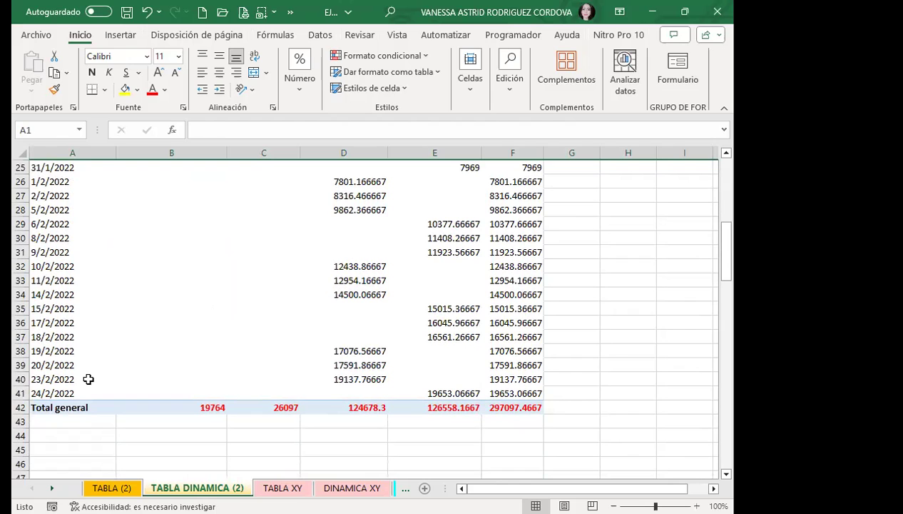
scroll(88, 353, up, 8)
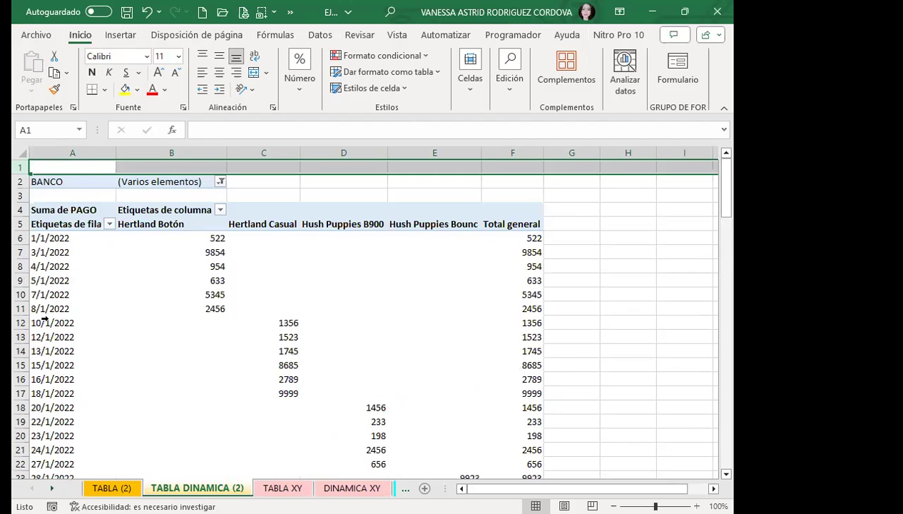
- Filter the pivot table's row dates to 2/1/2022 through 6/1/2022, 10/1/2022, 12/1/2022, 13/1/2022 and 15/1/2022
click(108, 224)
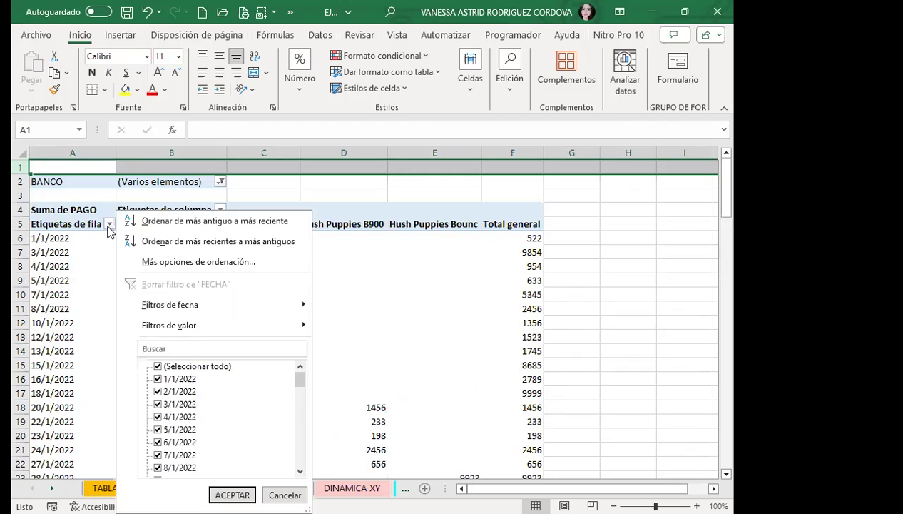
click(158, 365)
click(158, 392)
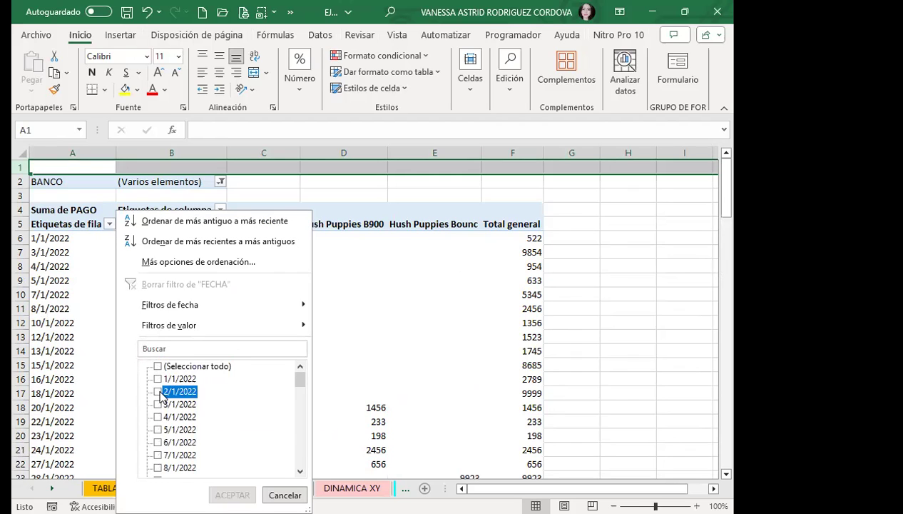
click(158, 403)
click(158, 417)
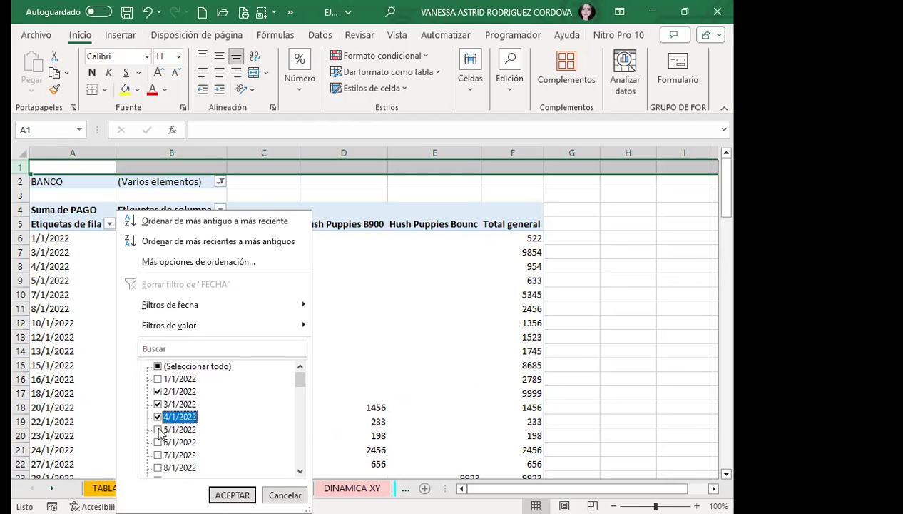
click(160, 428)
click(170, 443)
scroll(171, 445, down, 3)
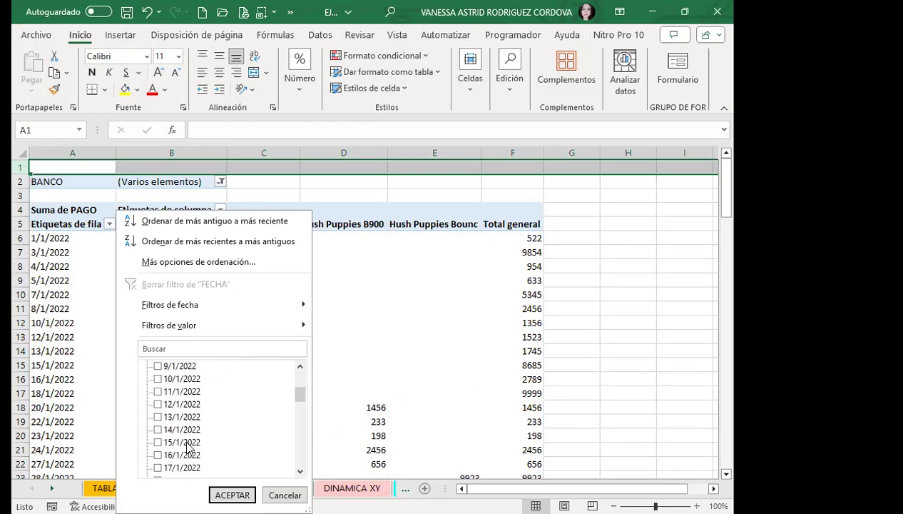
click(158, 417)
click(157, 403)
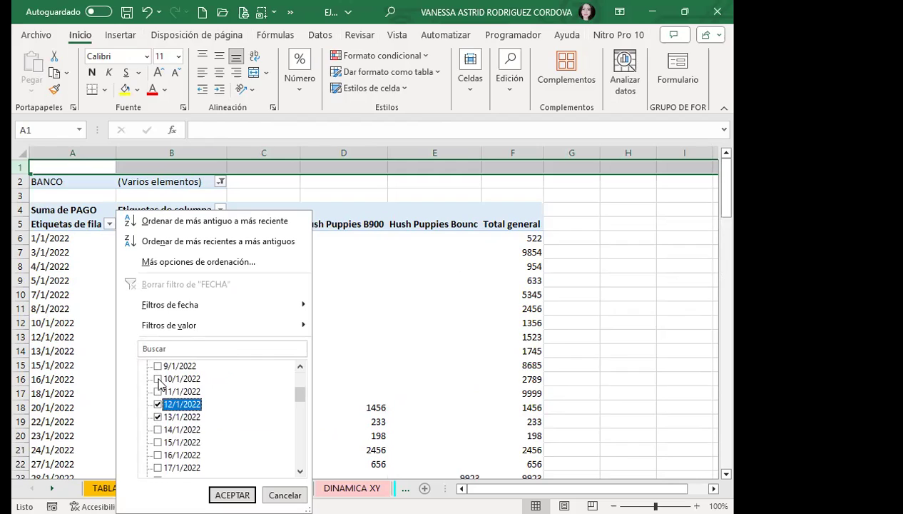
click(158, 378)
click(157, 442)
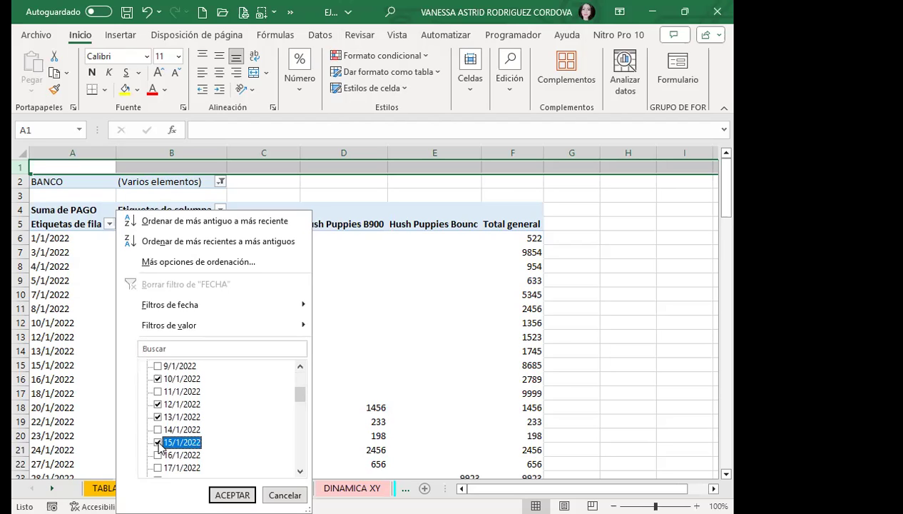
click(232, 494)
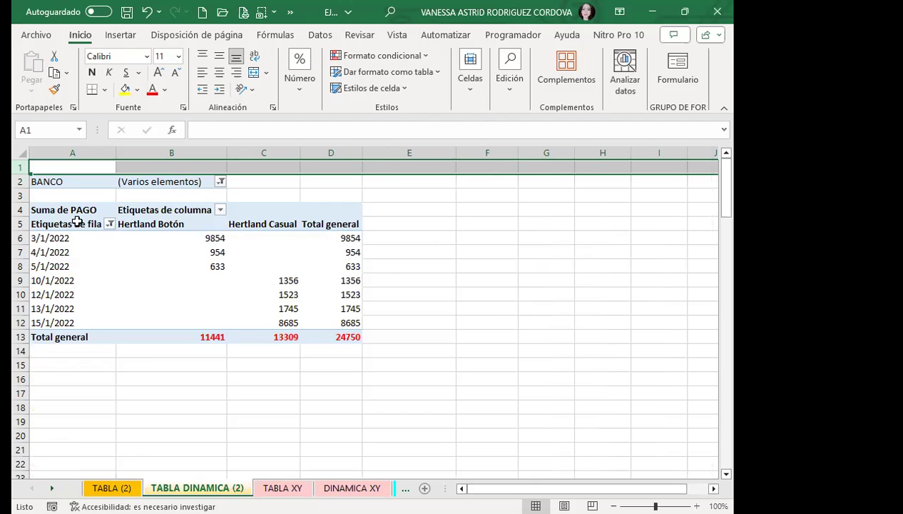
- Select all dates again in the FECHA row filter and reset the BANCO filter to (Todas)
click(110, 223)
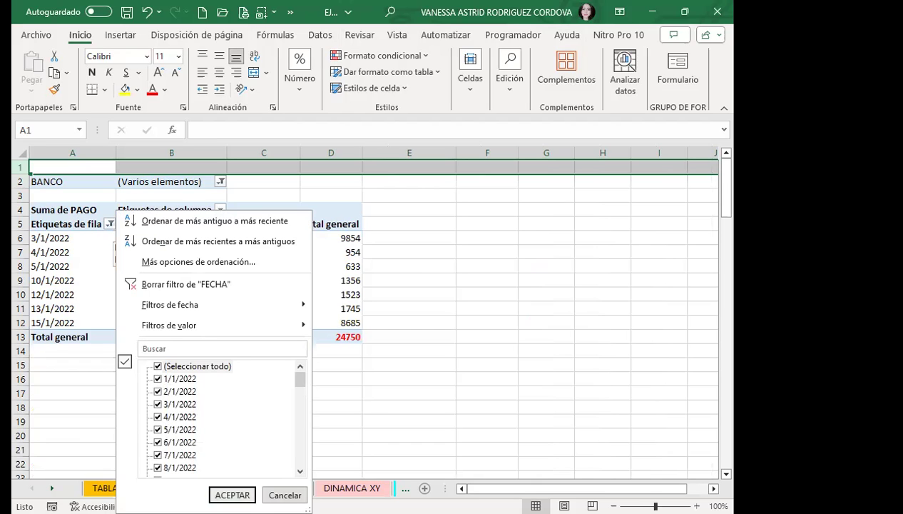
click(231, 494)
click(222, 182)
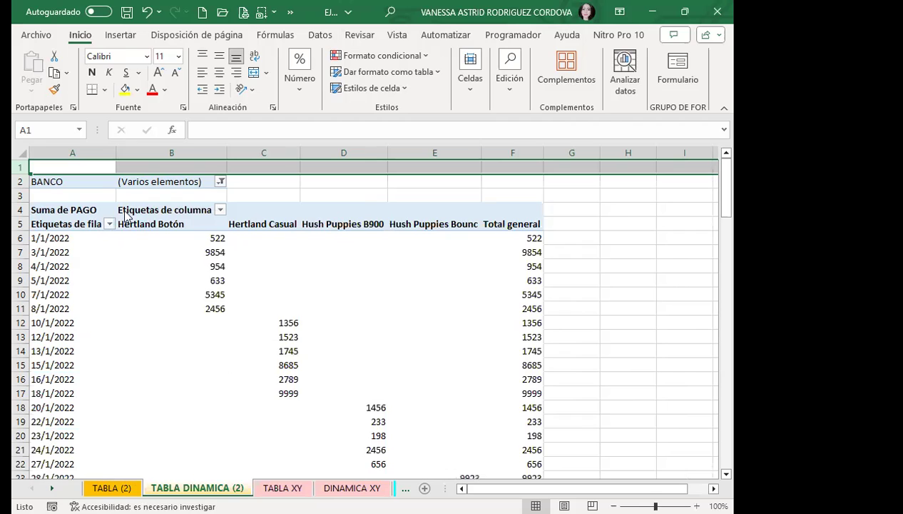
click(79, 217)
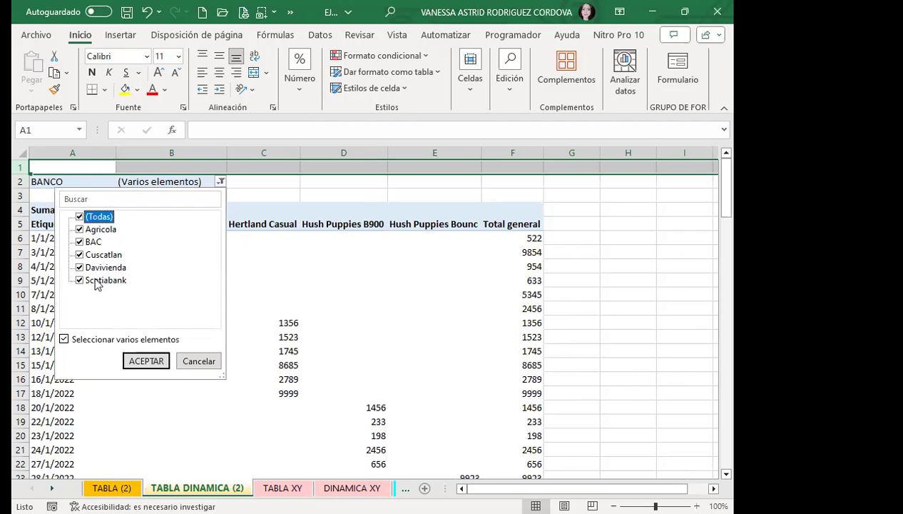
click(140, 359)
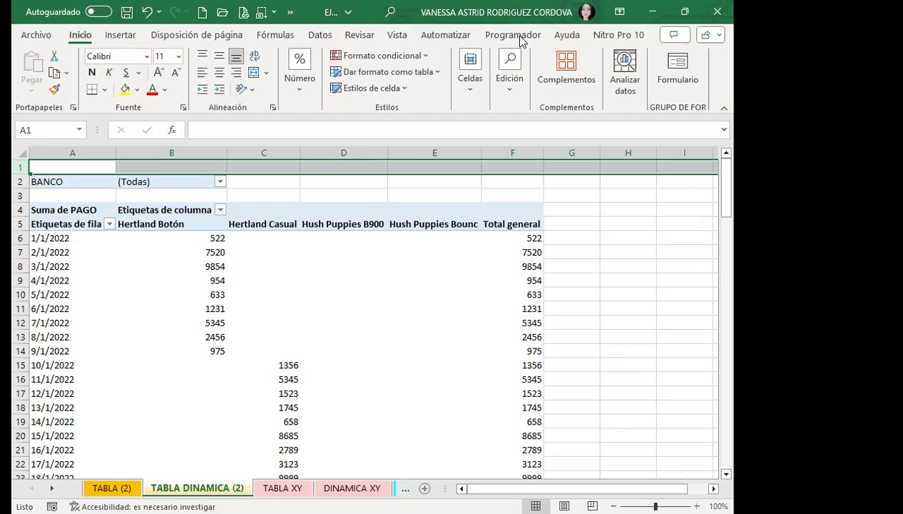
- Apply the orange dark (Oscuro) style with dark brown headers to the pivot table
click(428, 251)
click(659, 34)
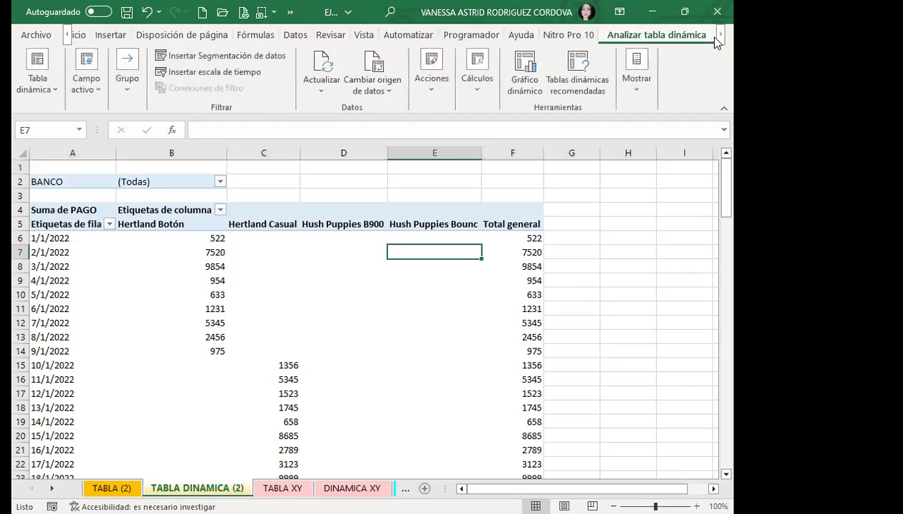
click(720, 35)
click(720, 36)
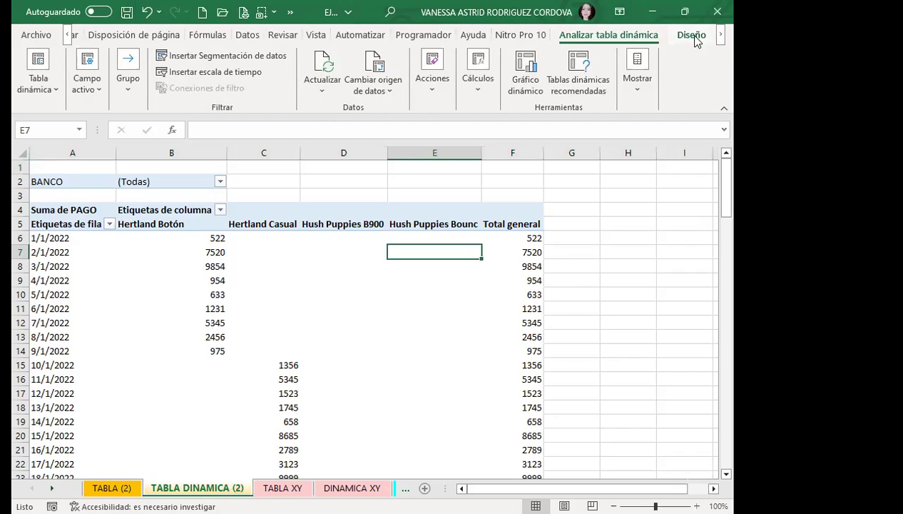
click(694, 35)
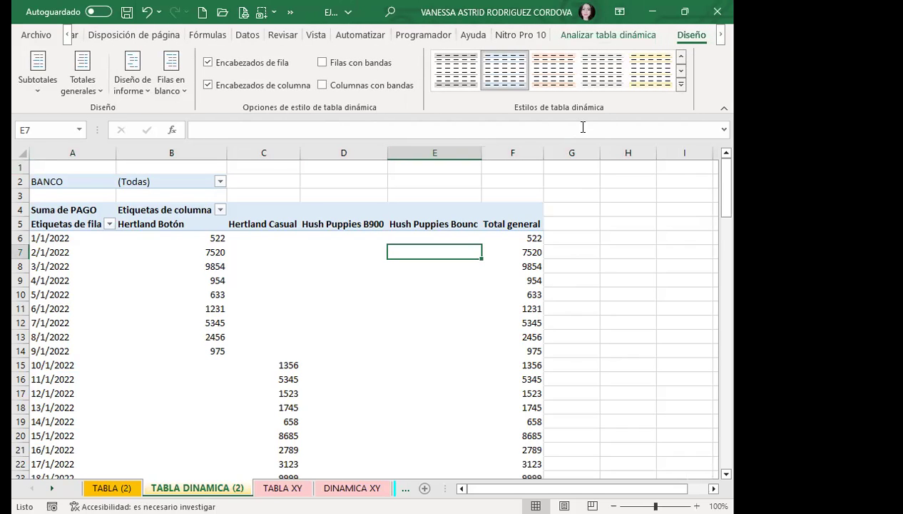
click(681, 83)
scroll(516, 257, down, 5)
scroll(469, 214, up, 5)
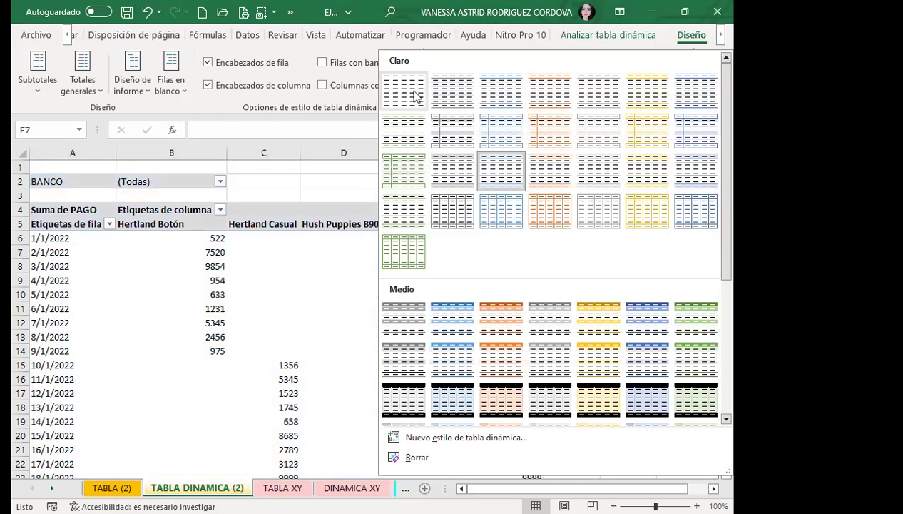
scroll(490, 234, down, 5)
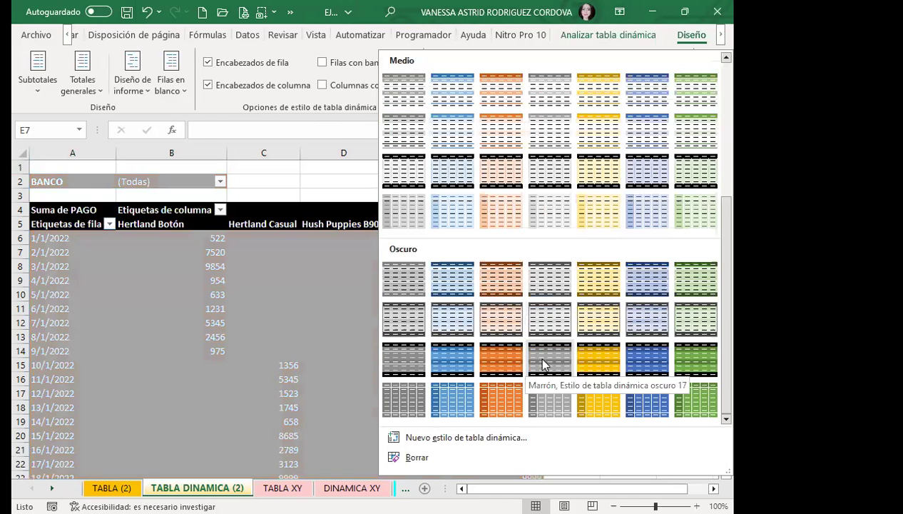
click(507, 285)
scroll(381, 345, down, 14)
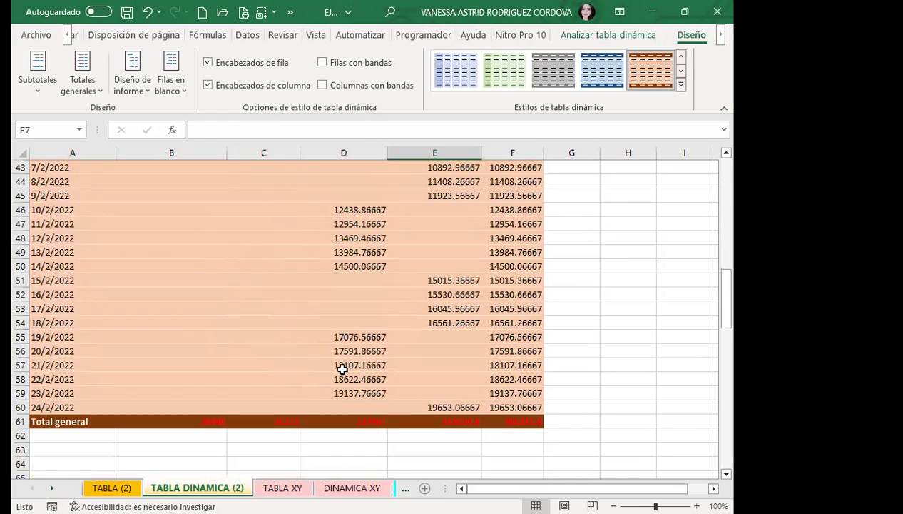
scroll(342, 368, up, 14)
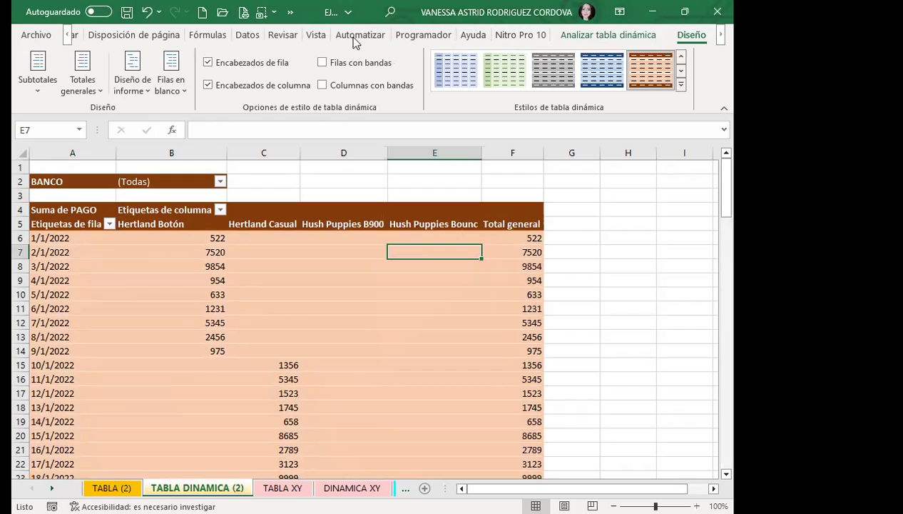
- Hide the gridlines on the TABLA DINAMICA (2) sheet
click(316, 35)
click(279, 89)
click(322, 138)
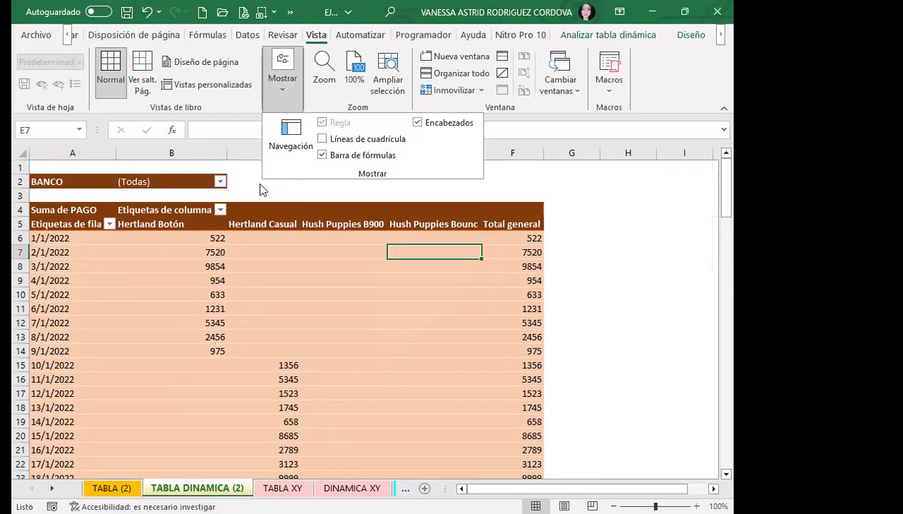
- Search Bing images for COLORES to find a background picture for the sheet
click(164, 39)
click(164, 39)
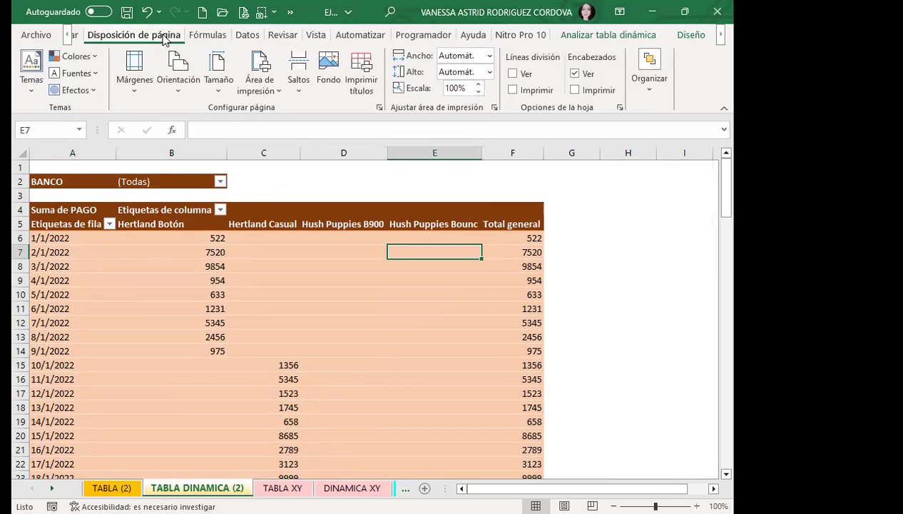
click(329, 65)
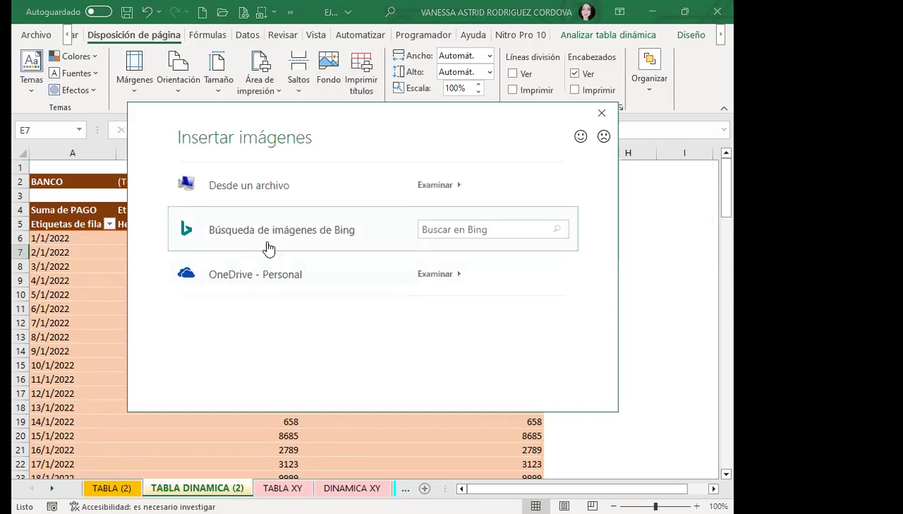
click(295, 240)
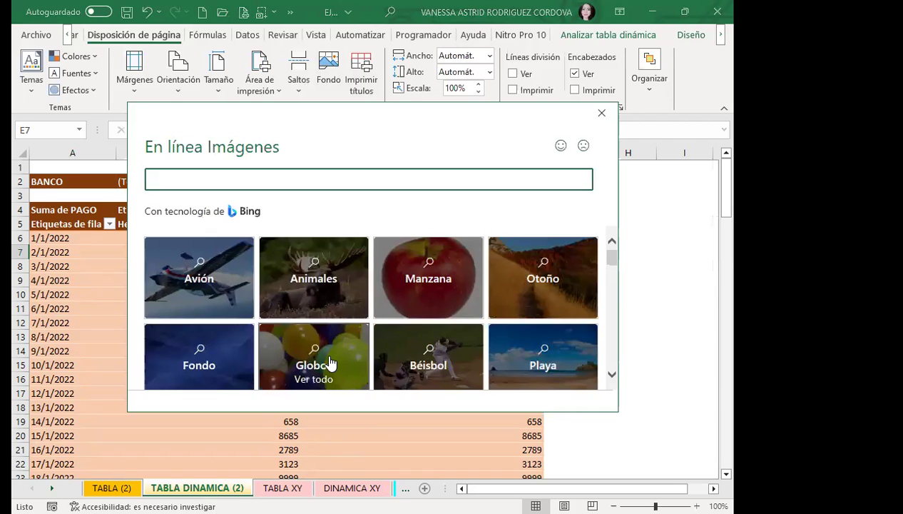
scroll(330, 364, down, 4)
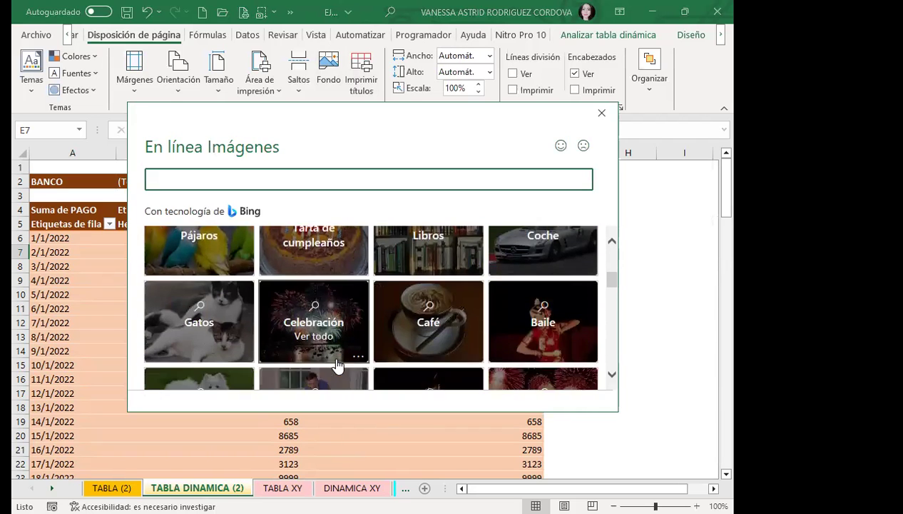
scroll(337, 365, down, 2)
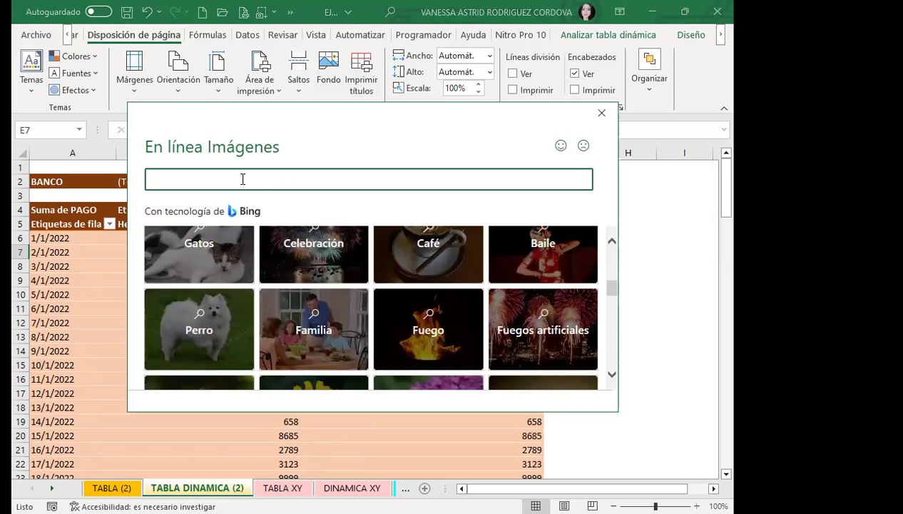
text(COLORES)
key(Return)
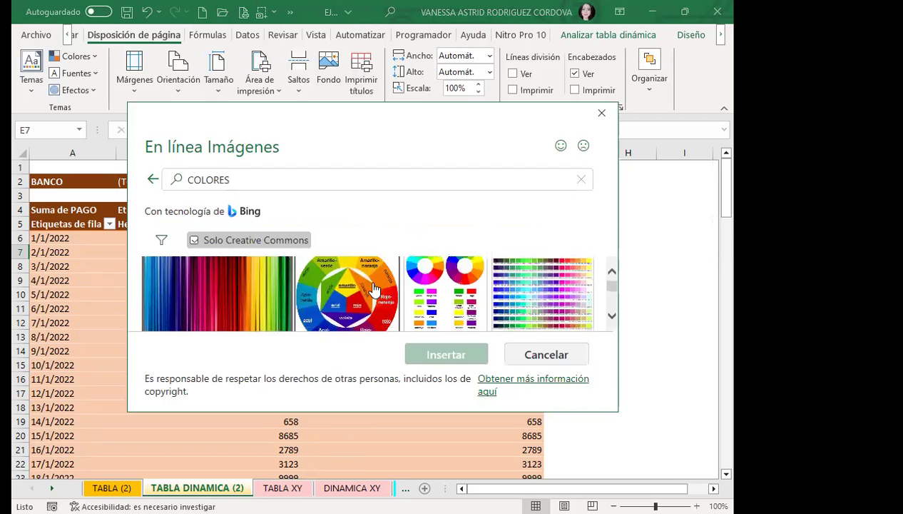
- Insert the rainbow-coloured light-streak image as the sheet background
scroll(385, 303, down, 1)
scroll(385, 307, down, 5)
click(335, 321)
click(460, 355)
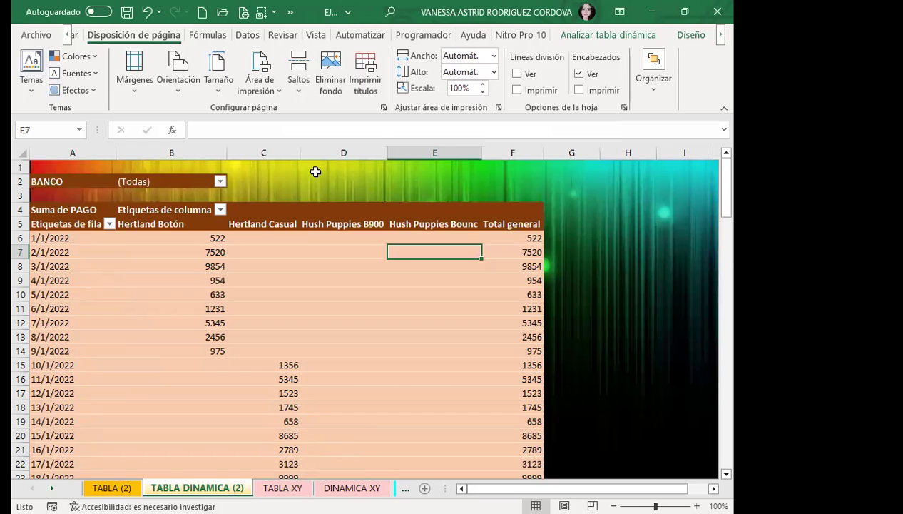
- Format the Total general row's values in B61:F61 with white, bold text
scroll(432, 374, down, 17)
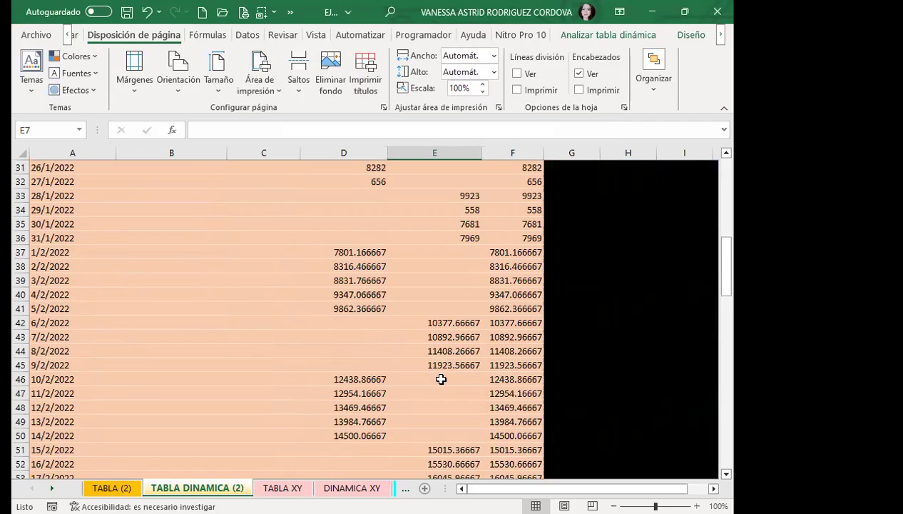
scroll(368, 386, down, 2)
drag(187, 209, 520, 195)
click(514, 197)
drag(191, 214, 513, 207)
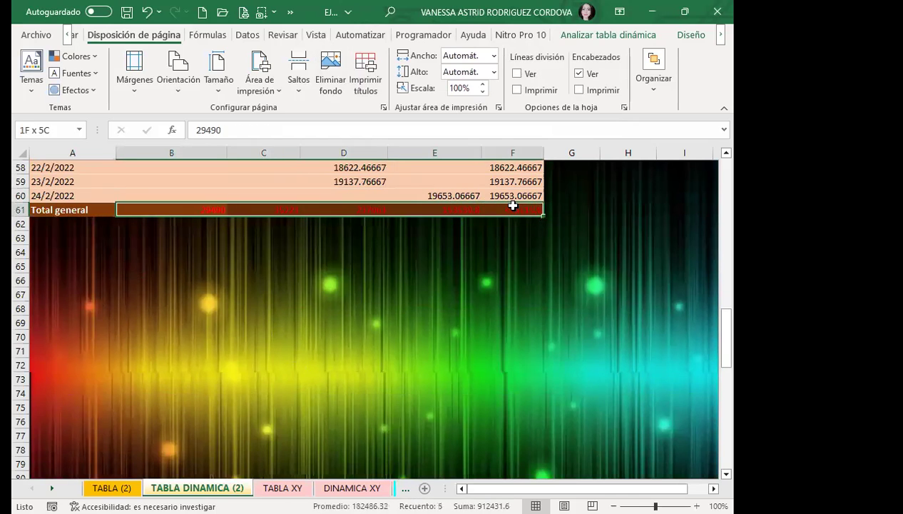
click(68, 36)
click(75, 35)
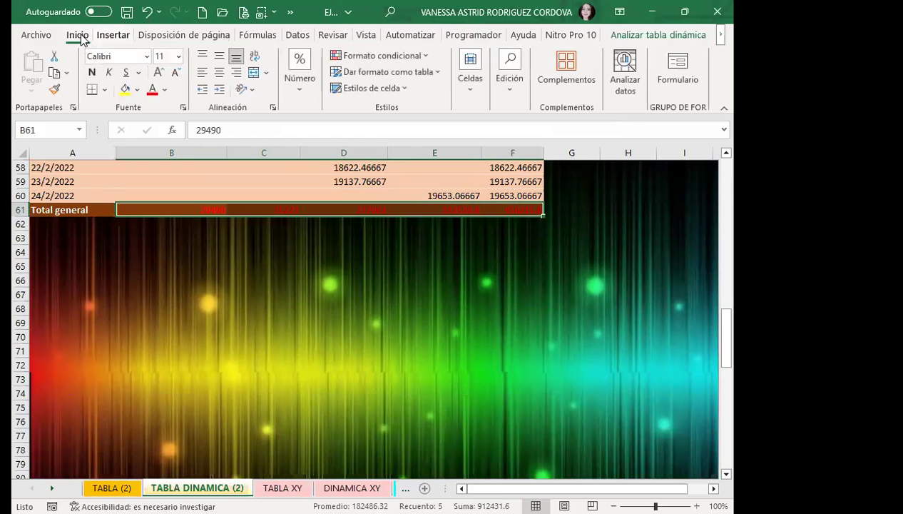
click(164, 90)
click(152, 147)
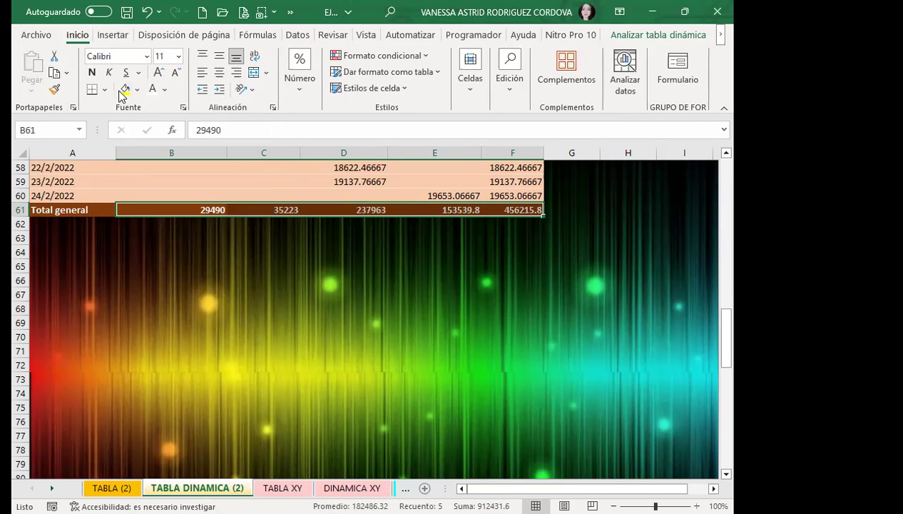
click(92, 74)
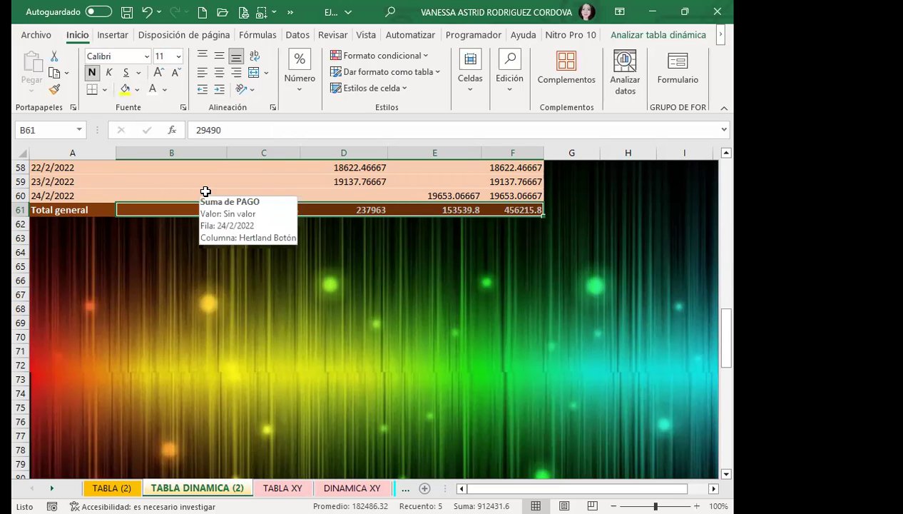
scroll(207, 234, up, 7)
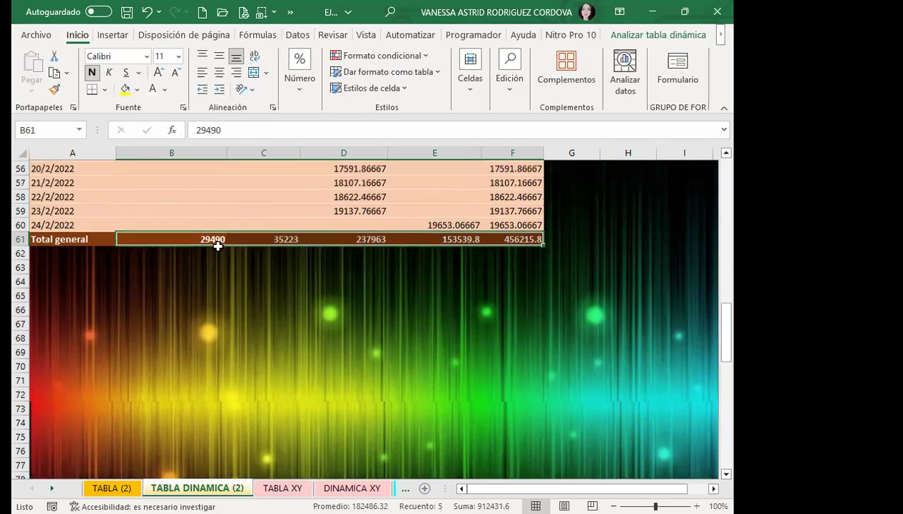
scroll(229, 255, up, 12)
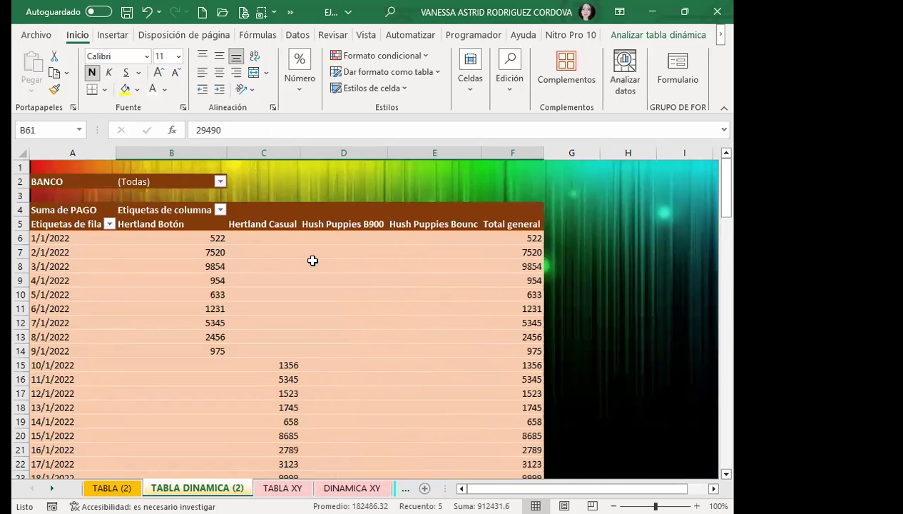
click(292, 252)
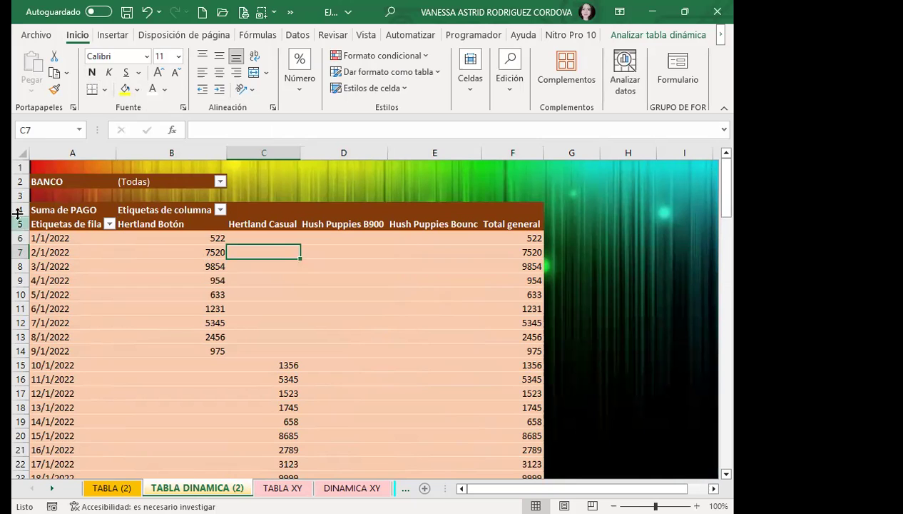
click(108, 223)
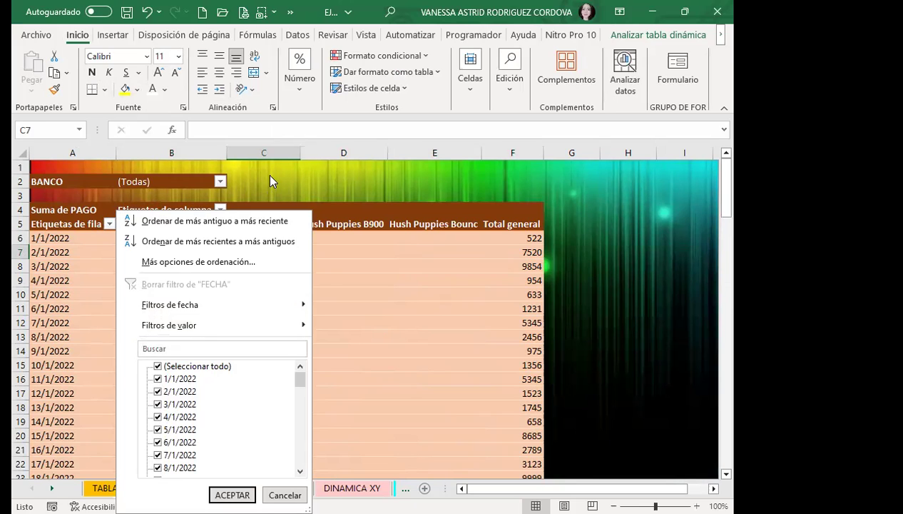
click(298, 178)
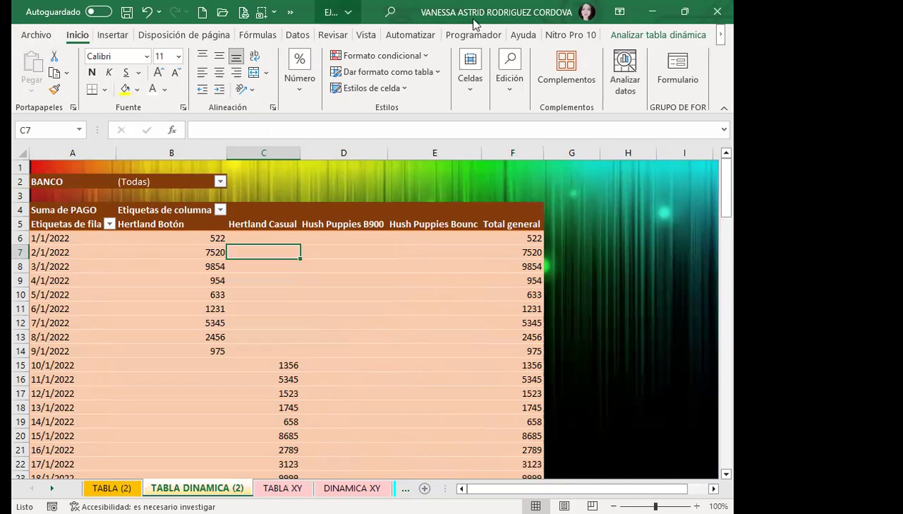
- Insert slicers for the FECHA and BANCO fields of the pivot table
click(642, 37)
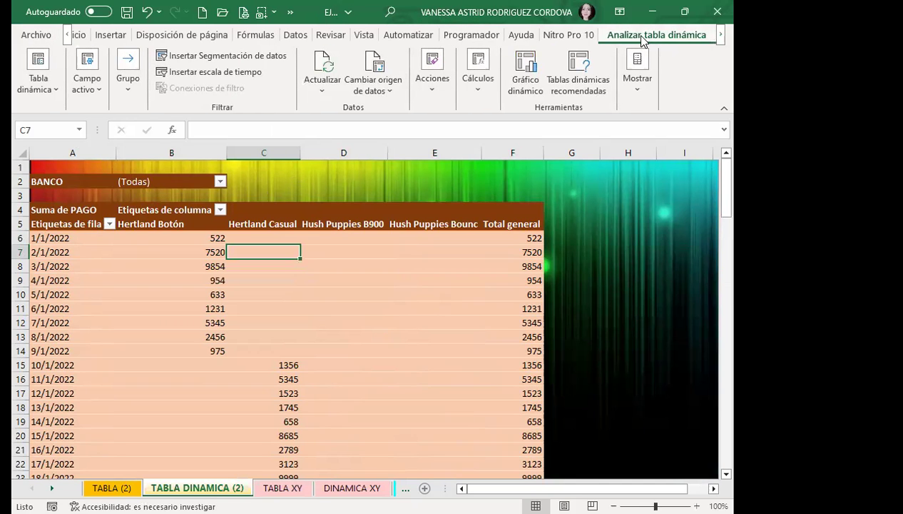
click(227, 57)
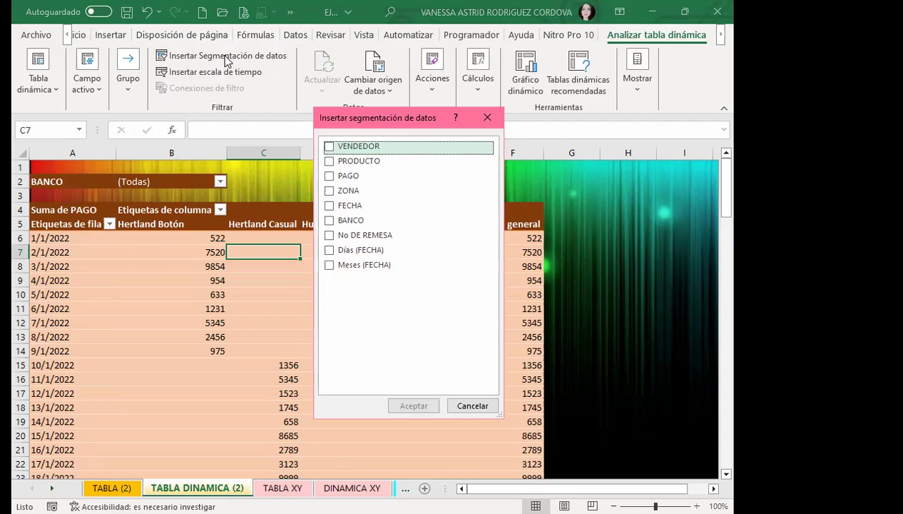
click(334, 222)
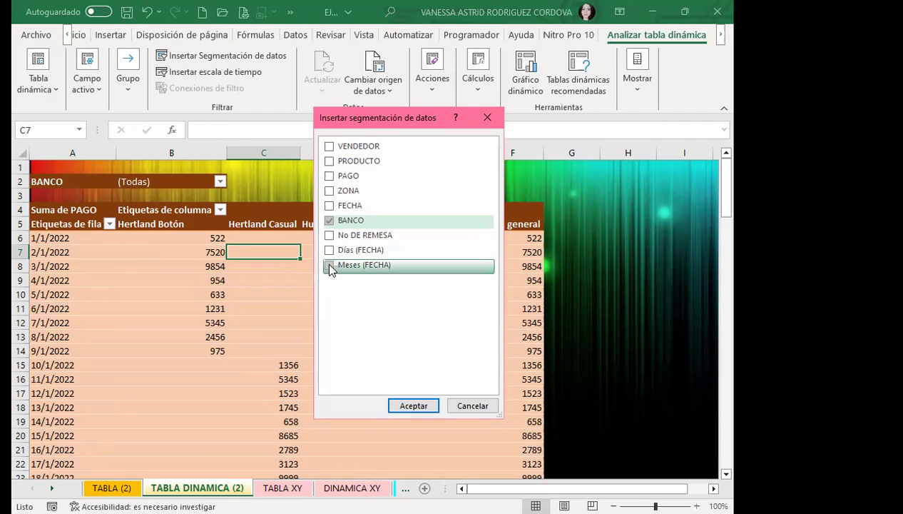
click(328, 264)
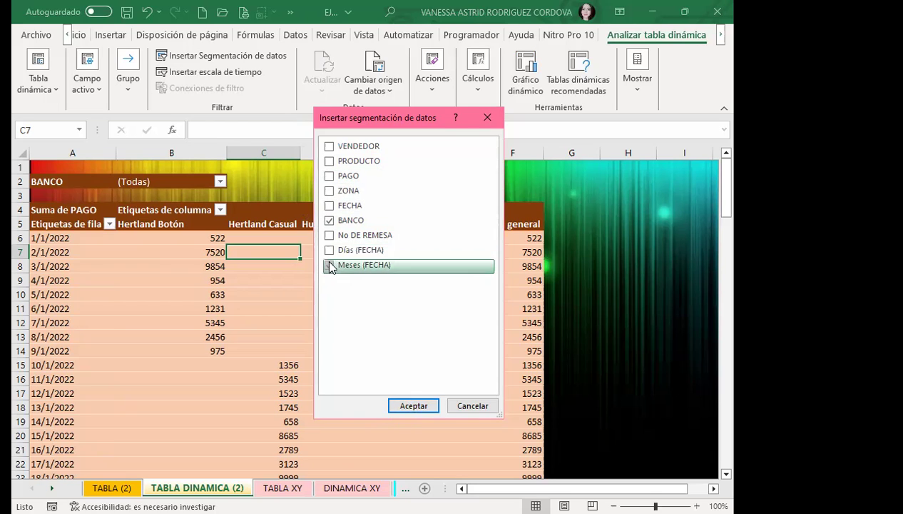
click(329, 206)
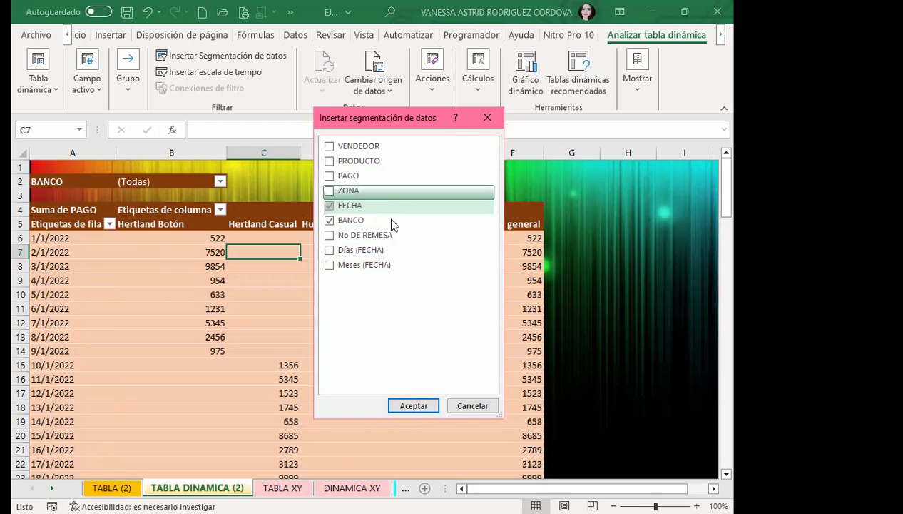
click(402, 404)
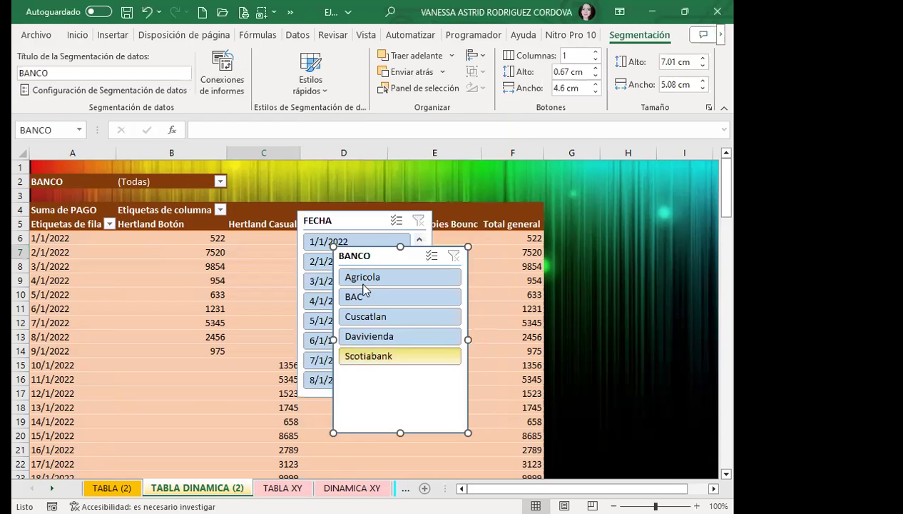
- Place the FECHA and BANCO slicers side by side to the right of the pivot table, clear of its data
drag(383, 248, 614, 216)
drag(404, 235, 550, 265)
scroll(428, 353, down, 1)
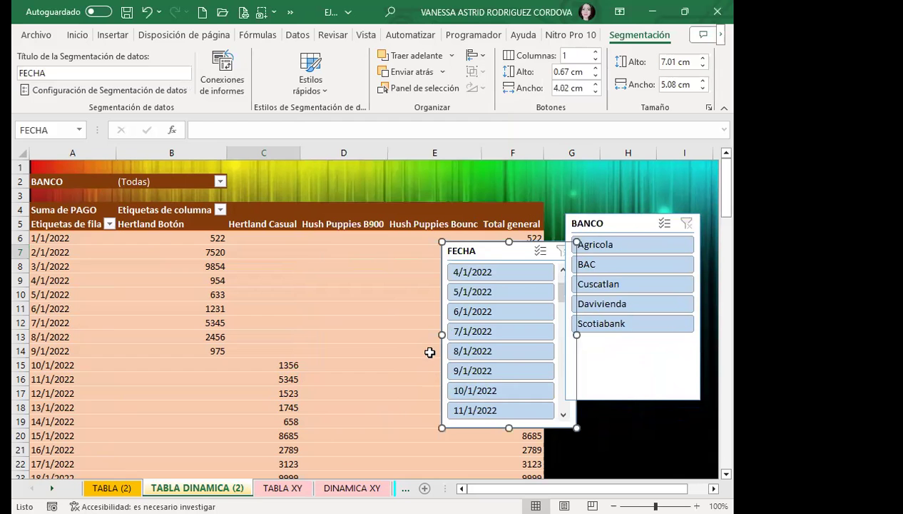
click(617, 435)
scroll(619, 434, down, 2)
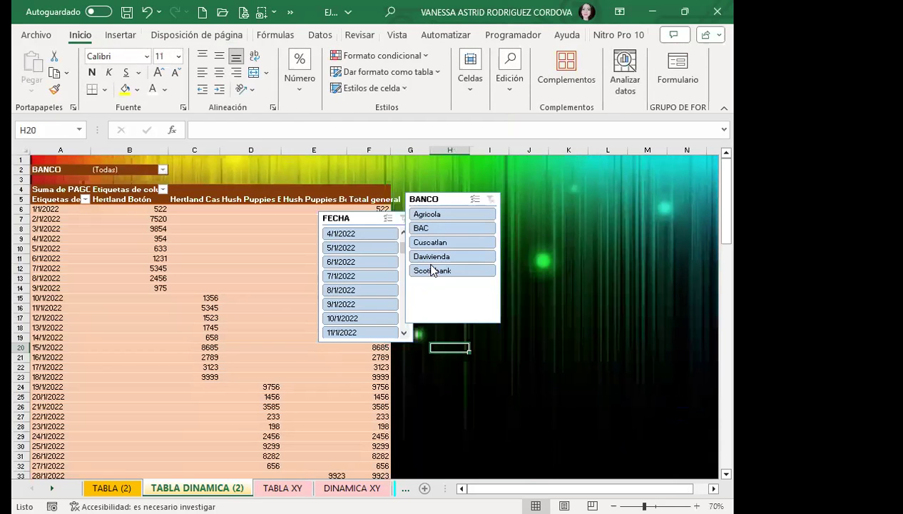
scroll(372, 361, up, 1)
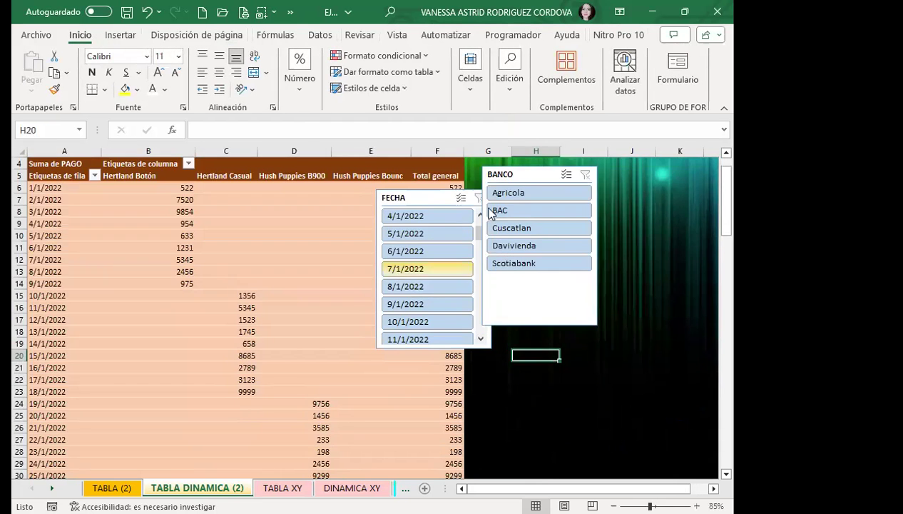
drag(527, 178, 652, 199)
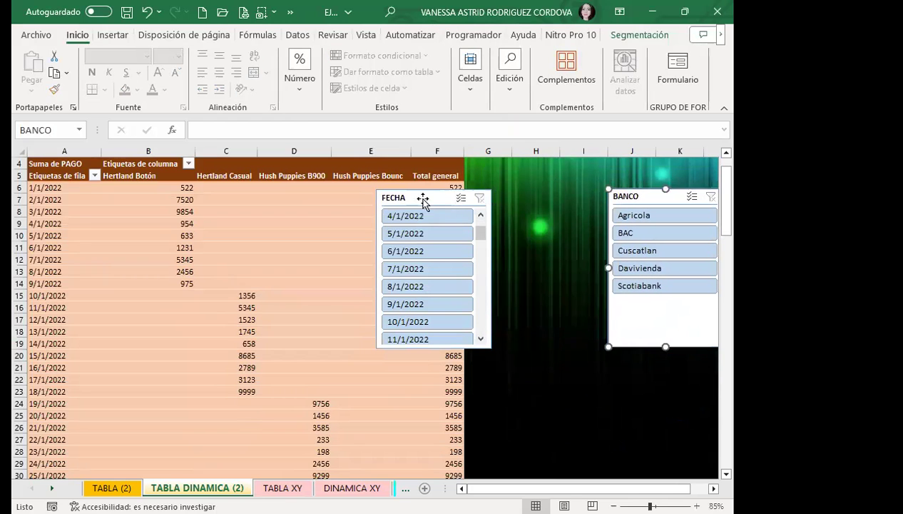
drag(438, 197, 523, 202)
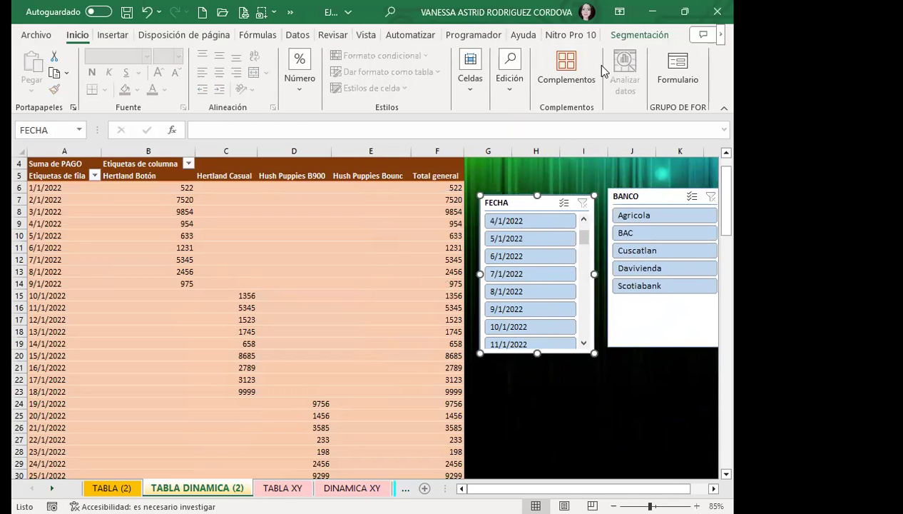
- Apply the solid orange slicer style to the FECHA and BANCO slicers
click(630, 36)
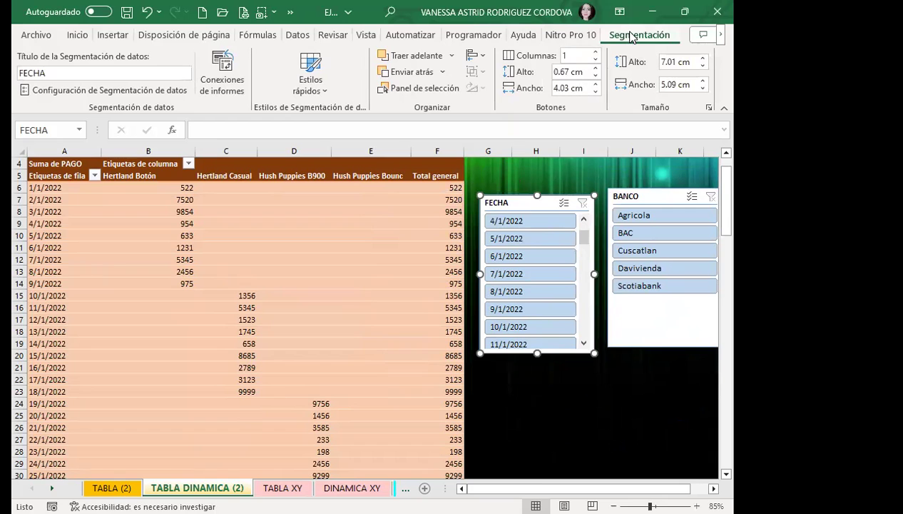
click(314, 99)
click(345, 243)
click(641, 322)
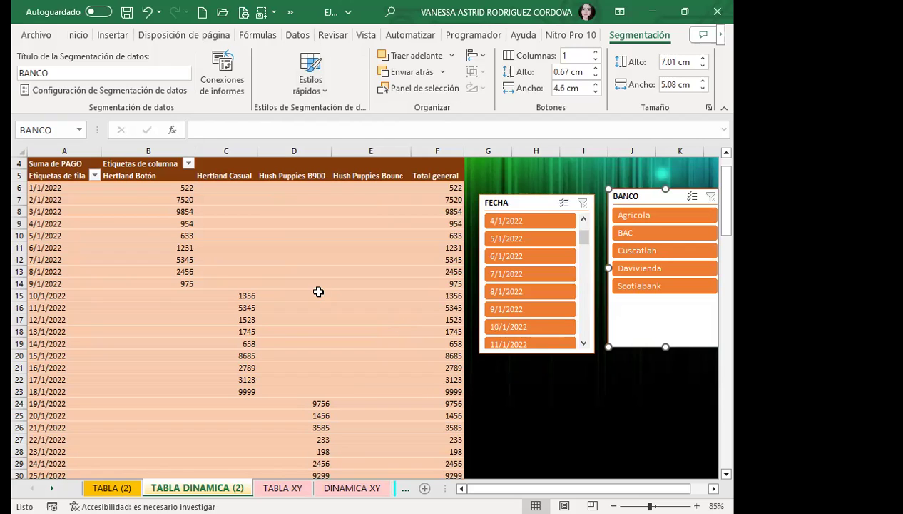
- Filter the FECHA slicer to 5/1, 7/1, 8/1, 10/1, 20/1, 22/1, 25/1 and 26/1/2022
mouse_move(142, 198)
scroll(729, 157, up, 1)
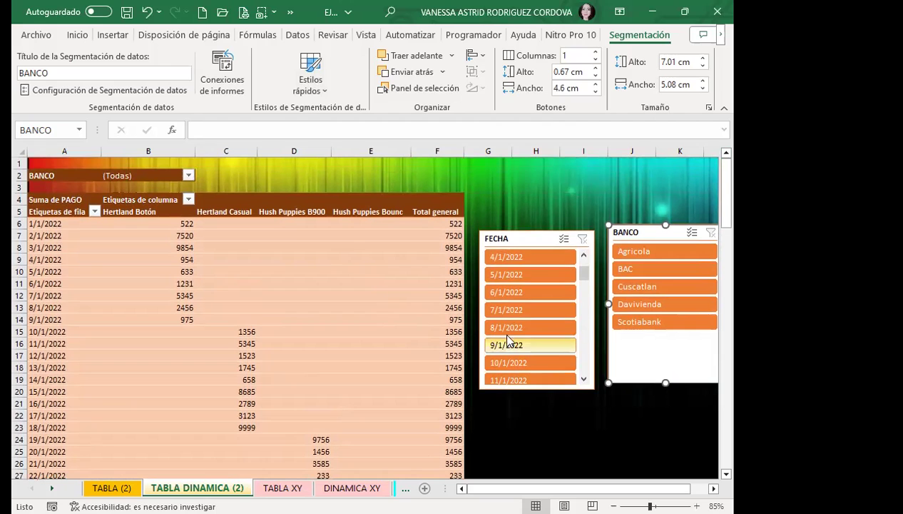
click(527, 275)
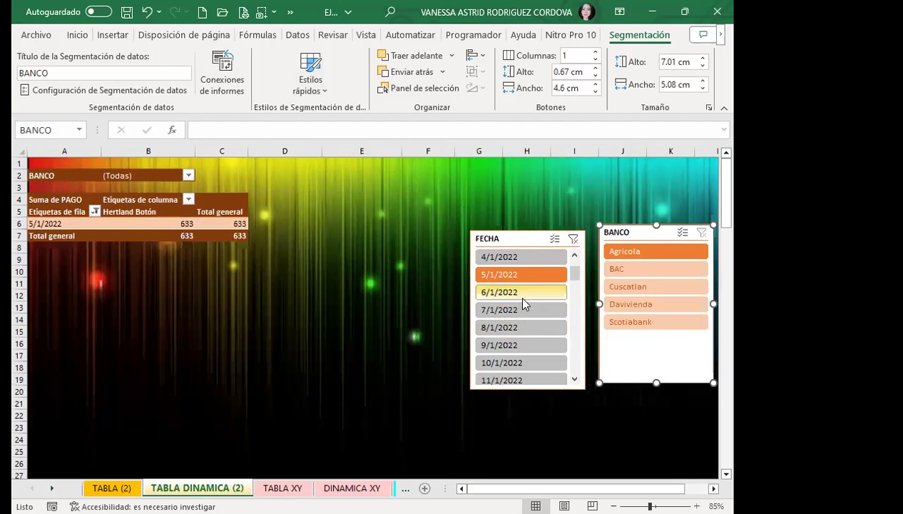
ctrl+click(522, 310)
ctrl+click(523, 328)
ctrl+click(531, 362)
scroll(563, 311, down, 4)
scroll(563, 314, down, 1)
ctrl+click(509, 310)
ctrl+click(503, 363)
ctrl+click(503, 379)
ctrl+click(509, 275)
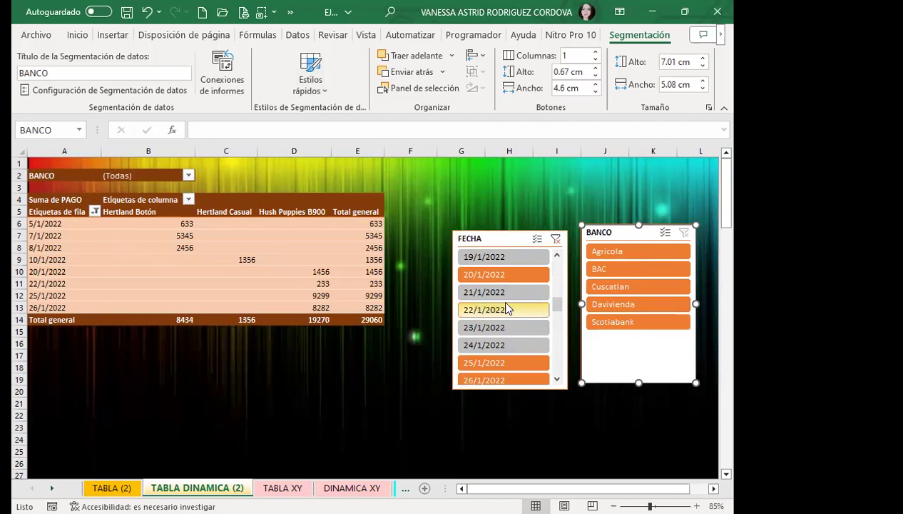
drag(557, 303, 559, 259)
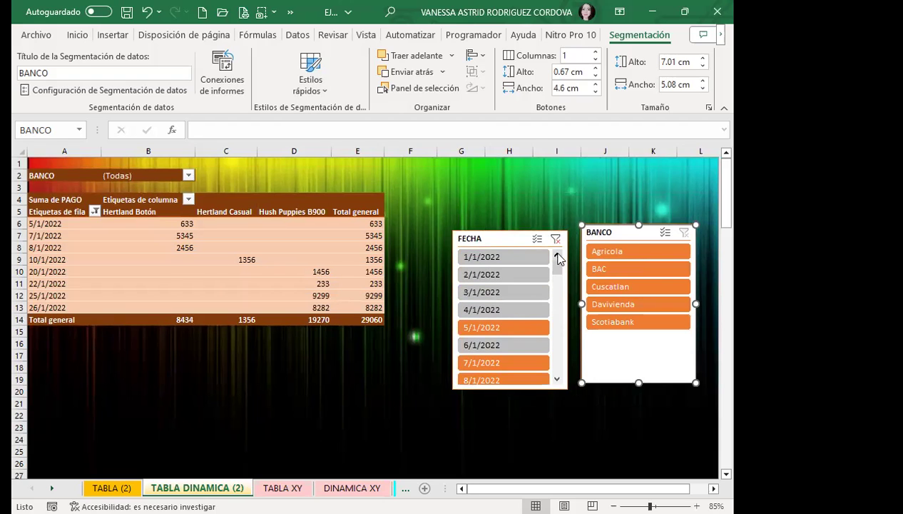
- Filter the BANCO slicer to Agricola, Cuscatlan and Scotiabank
click(631, 250)
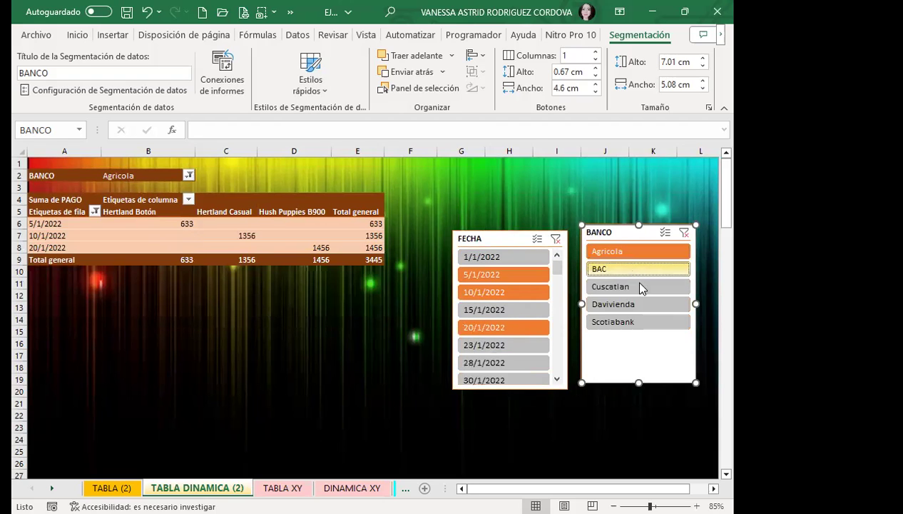
ctrl+click(639, 286)
ctrl+click(638, 322)
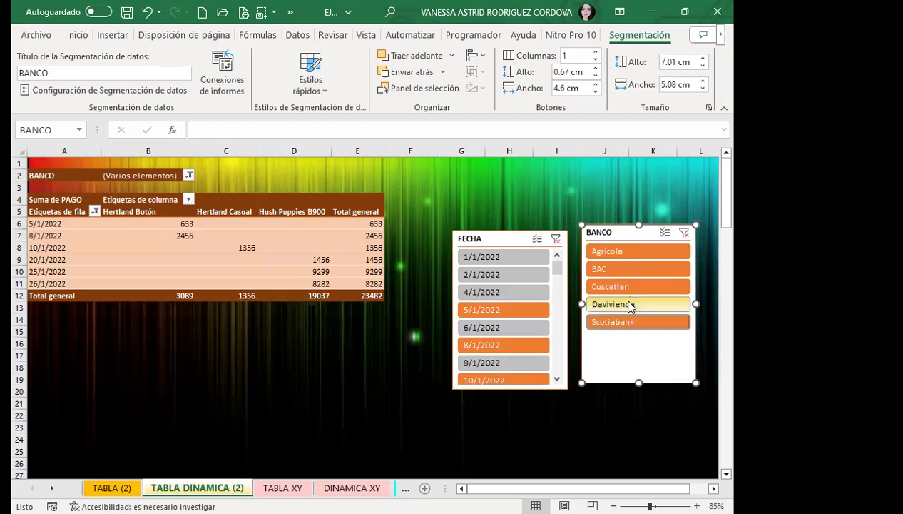
ctrl+click(637, 268)
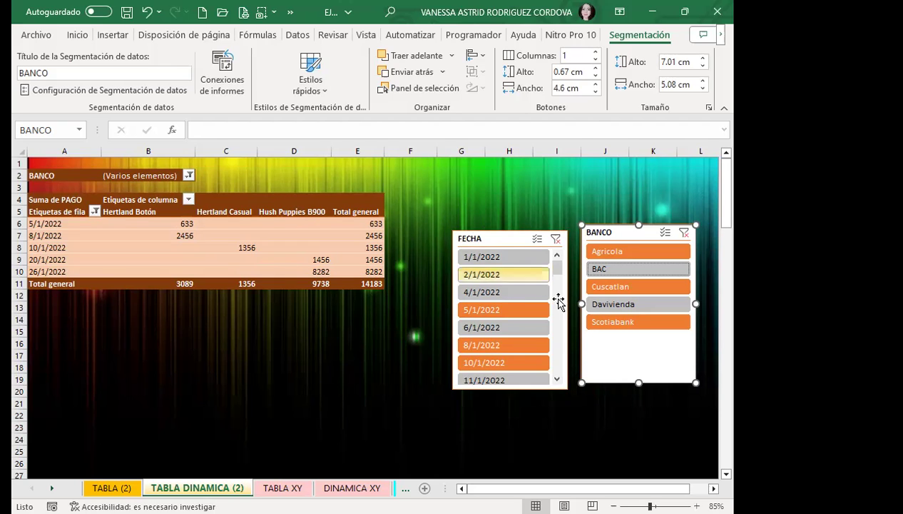
- Add 9/2/2022 and 13/2/2022 to the dates selected in the FECHA slicer
drag(557, 269, 557, 314)
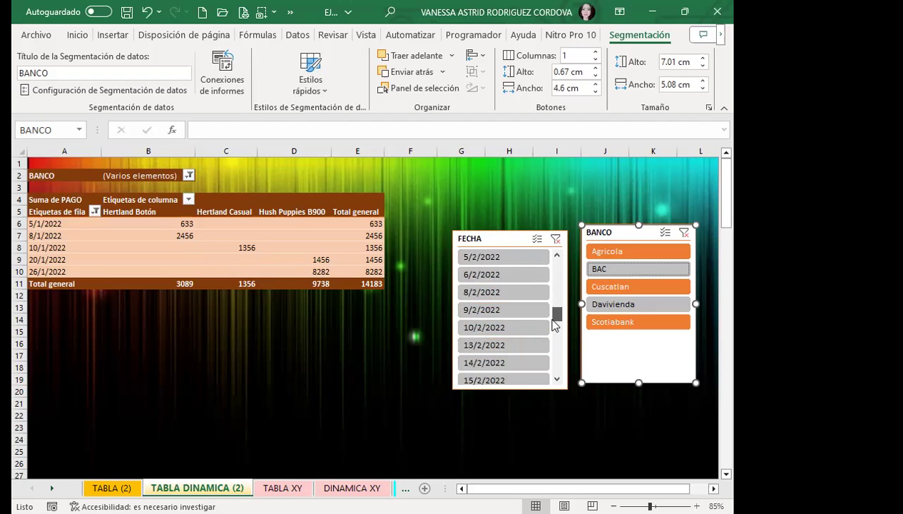
click(505, 312)
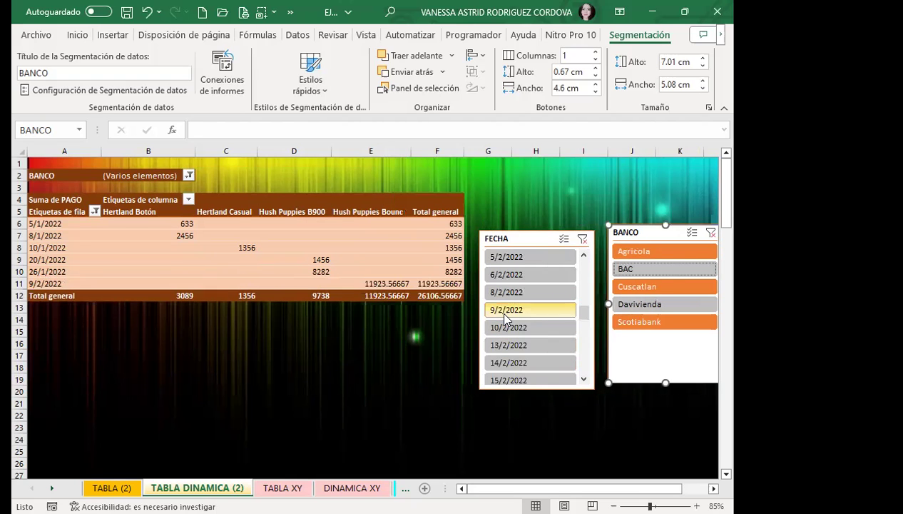
ctrl+click(540, 345)
drag(584, 314, 584, 341)
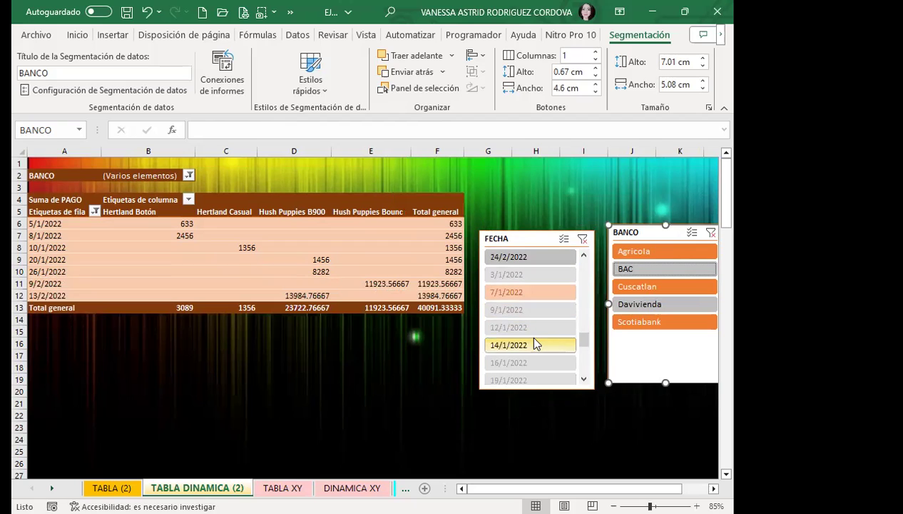
- Clear the FECHA and BANCO slicer filters and review the rows of the full pivot table
click(582, 238)
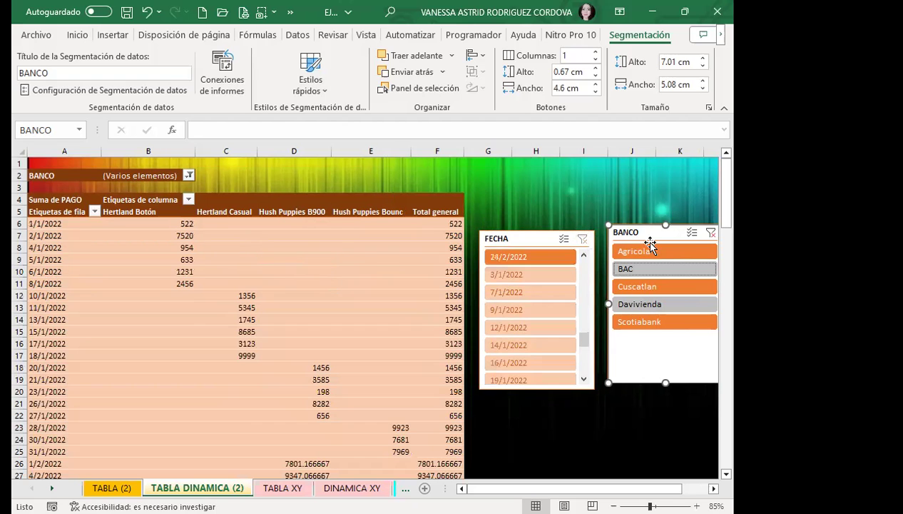
click(709, 233)
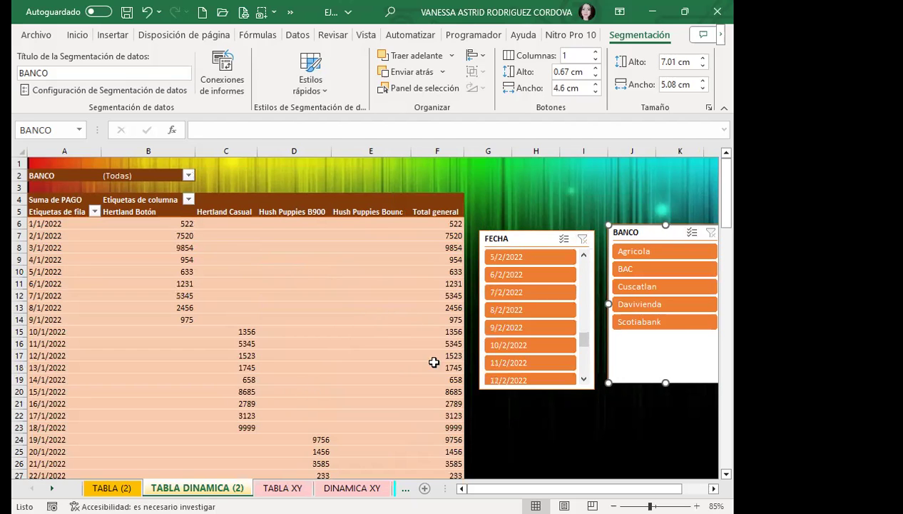
click(483, 425)
click(413, 427)
scroll(348, 400, down, 9)
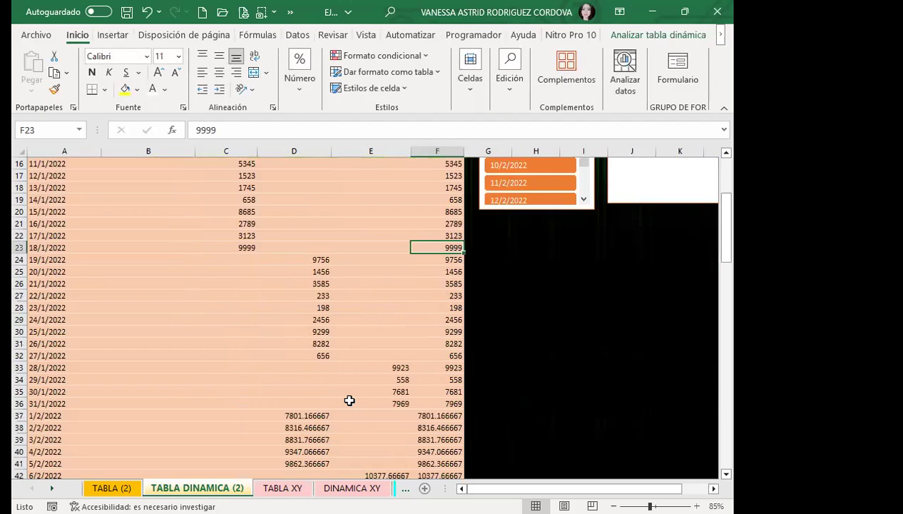
scroll(349, 400, down, 7)
scroll(349, 400, up, 16)
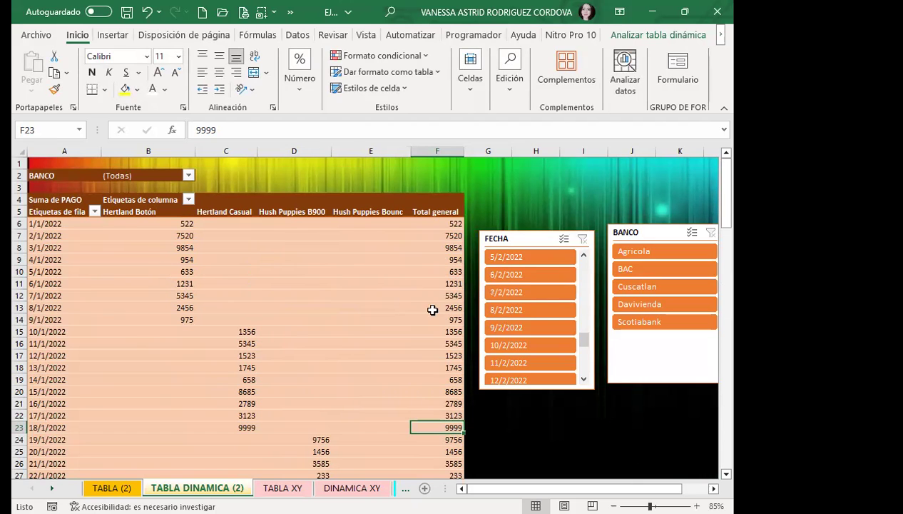
scroll(541, 314, down, 3)
scroll(586, 353, up, 3)
- Filter the pivot table by Agricola, BAC, Cuscatlan and Scotiabank one at a time, and clear the BANCO filter
click(656, 250)
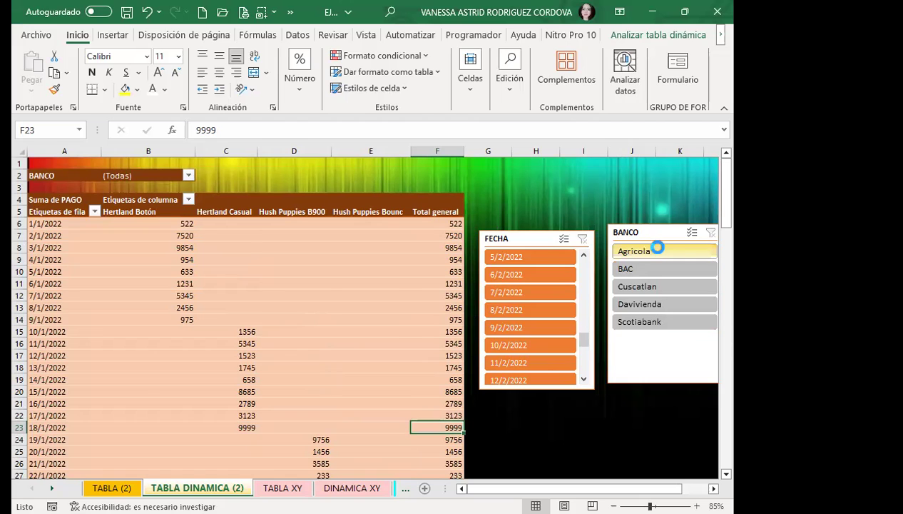
click(643, 271)
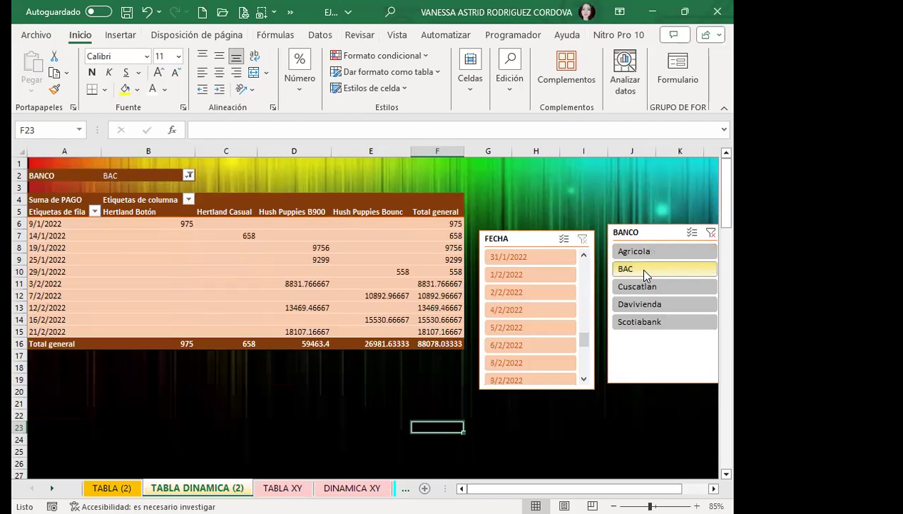
click(689, 289)
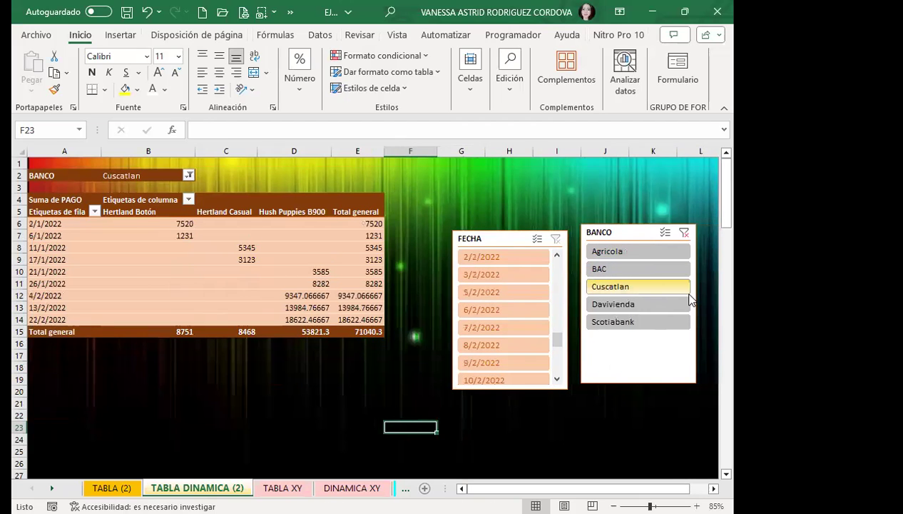
click(624, 322)
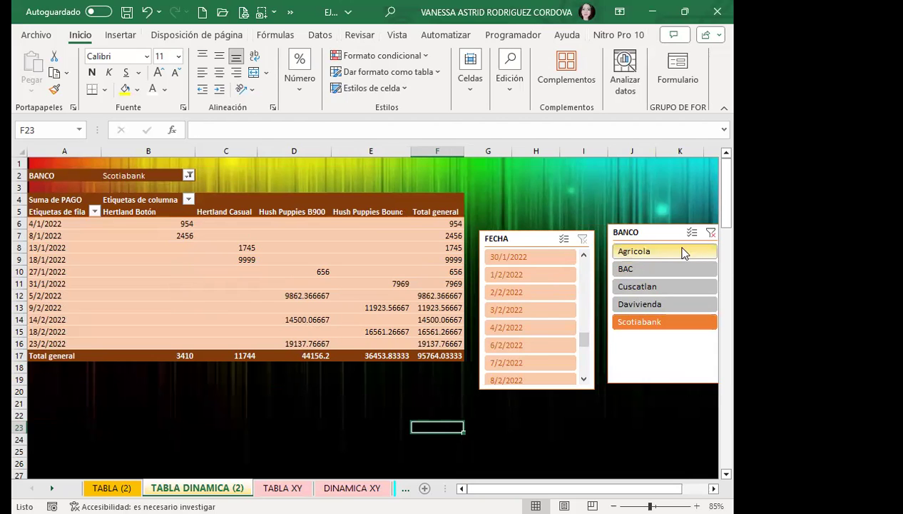
click(710, 232)
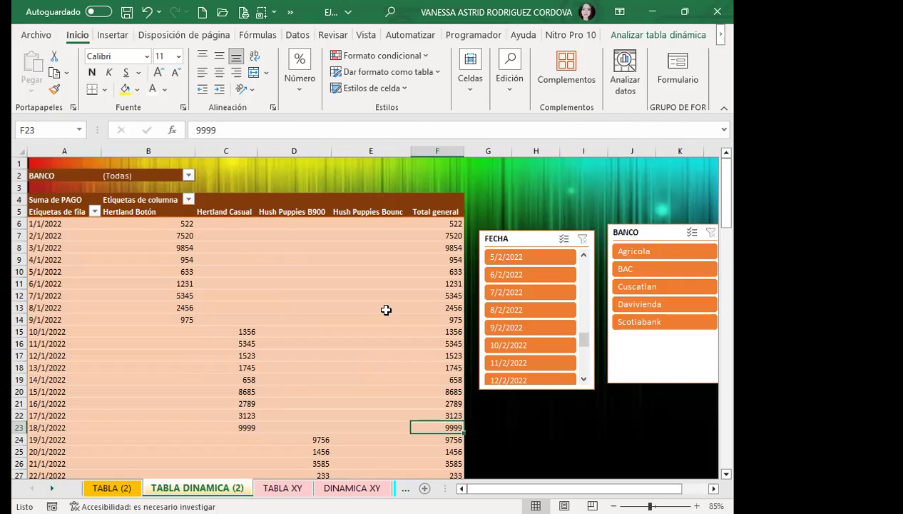
- Preview the available pivot table styles and reapply the dark orange style from the Oscuro group
click(298, 203)
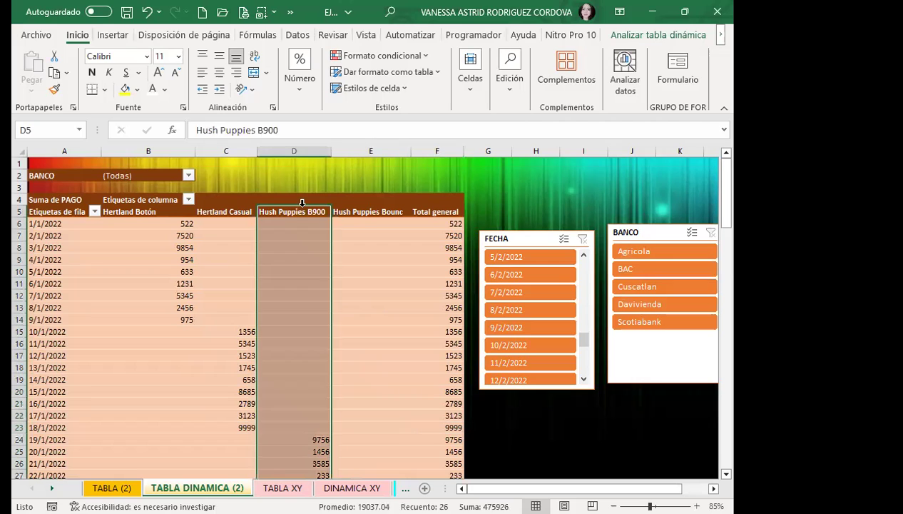
click(369, 199)
click(660, 35)
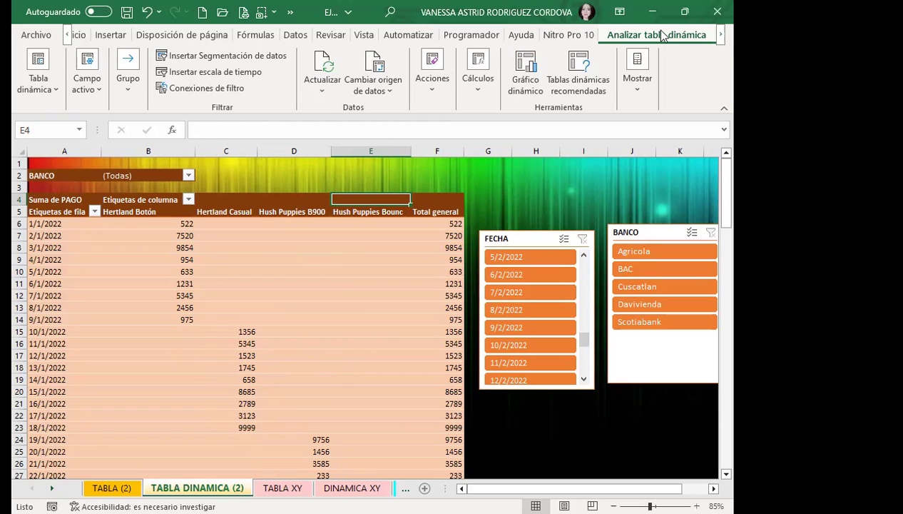
click(721, 38)
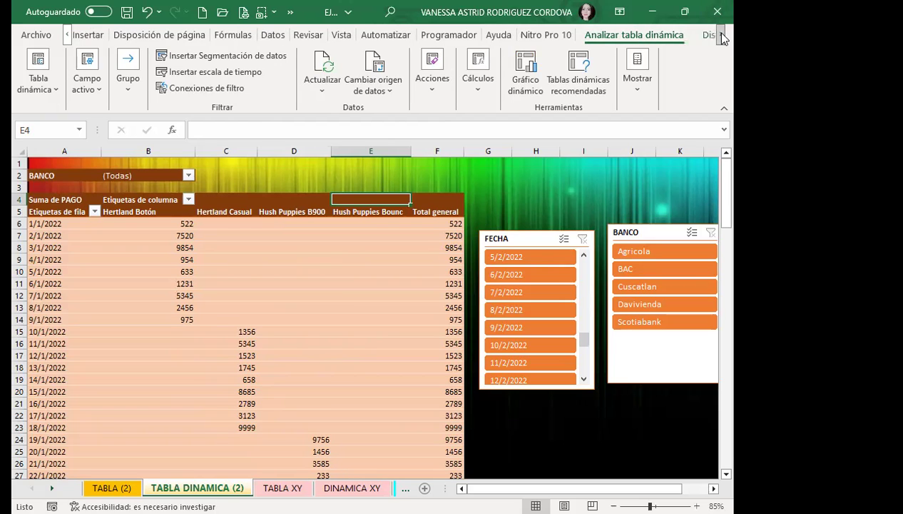
click(672, 35)
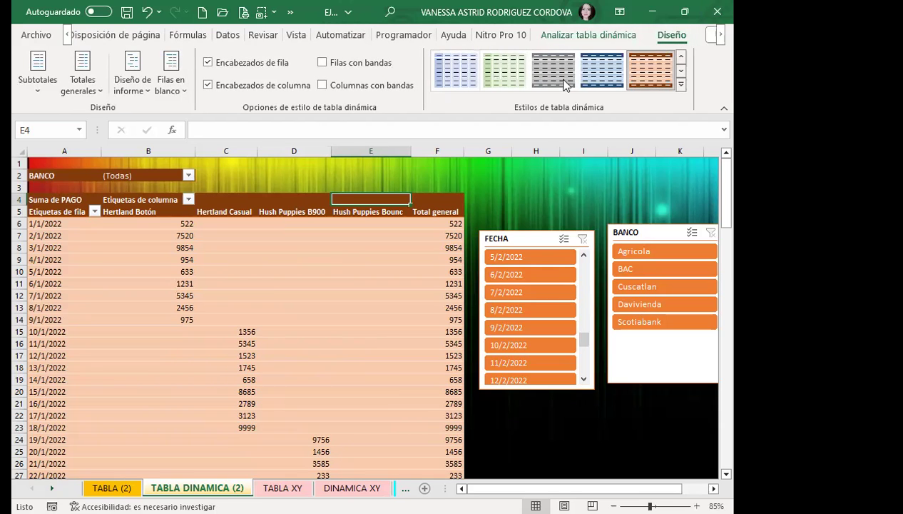
click(608, 71)
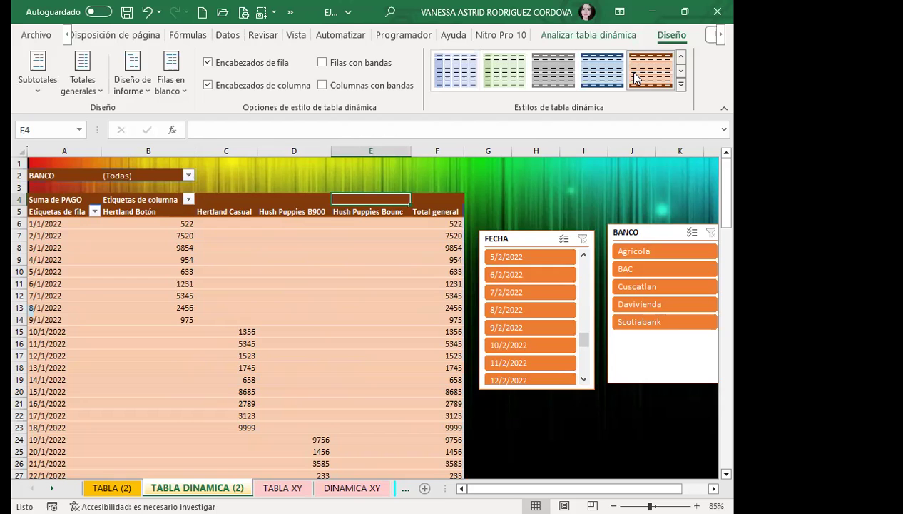
click(635, 78)
scroll(329, 331, down, 3)
scroll(336, 335, up, 3)
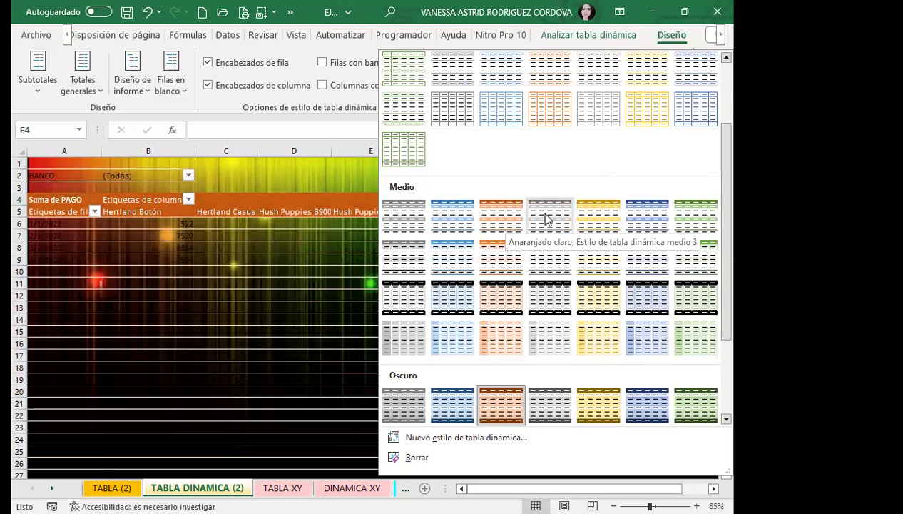
click(501, 411)
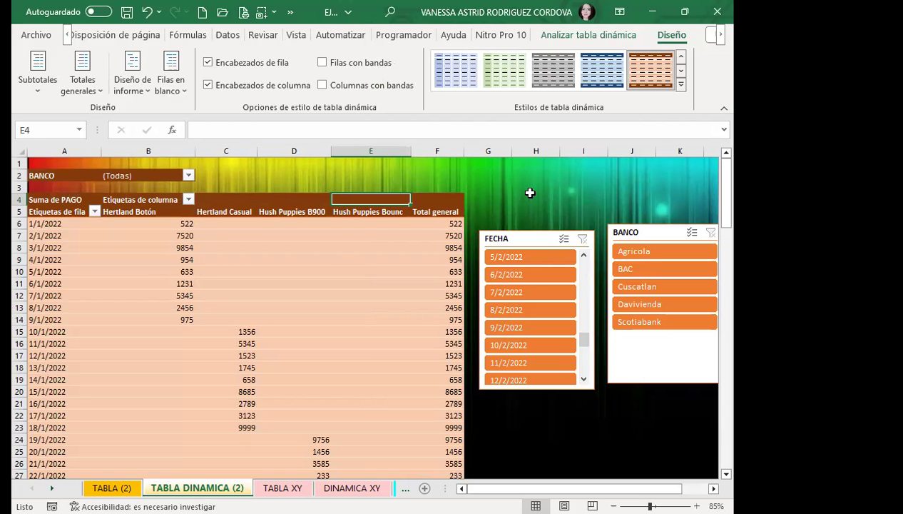
- Switch to the TABLA XY sheet
click(322, 260)
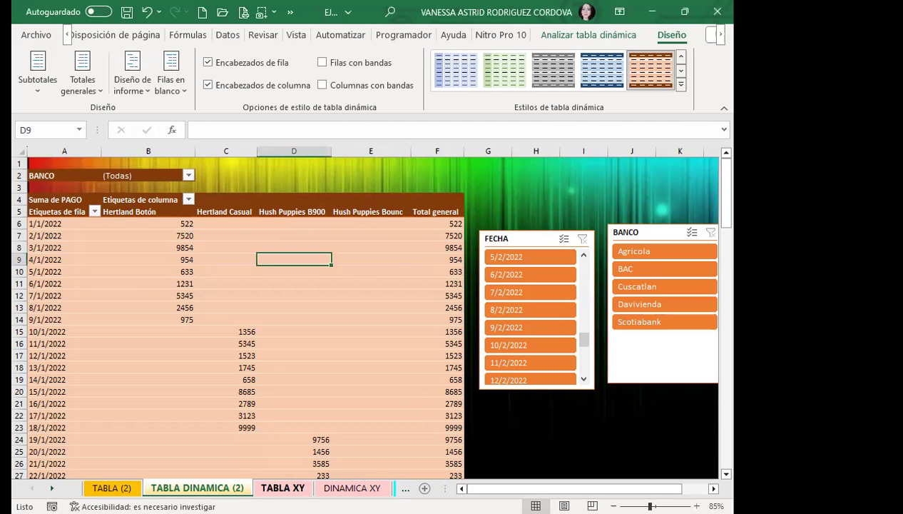
key(ctrl+Page_Down)
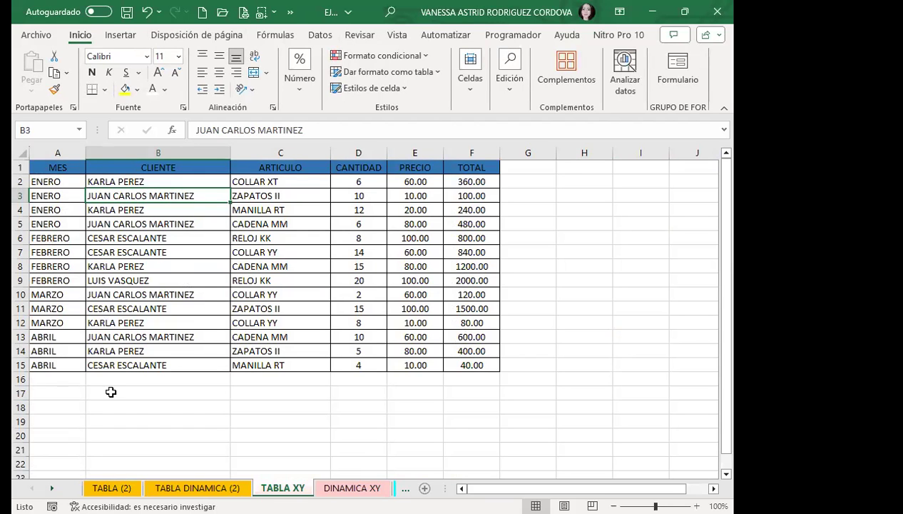
- Widen the sheet tab area to show more sheets, and inspect the first TOTAL formula on the TABLA XY sheet
click(197, 487)
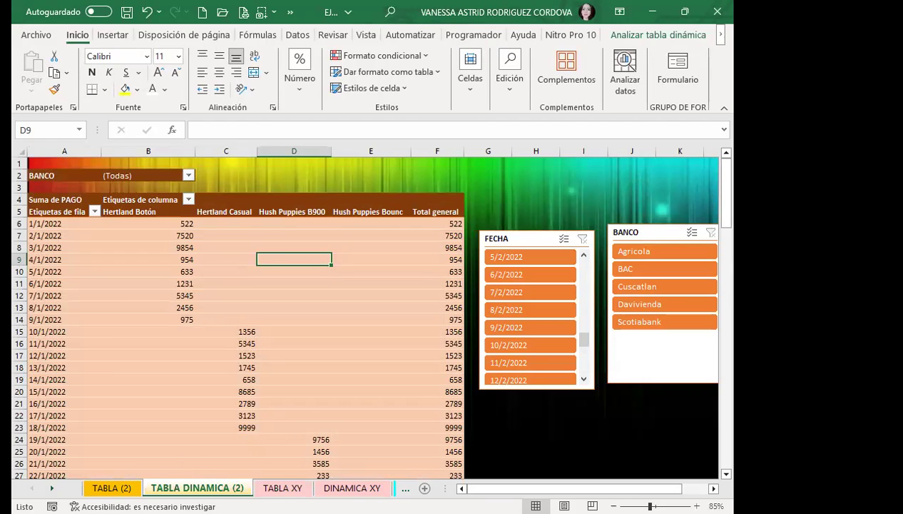
drag(445, 488, 631, 488)
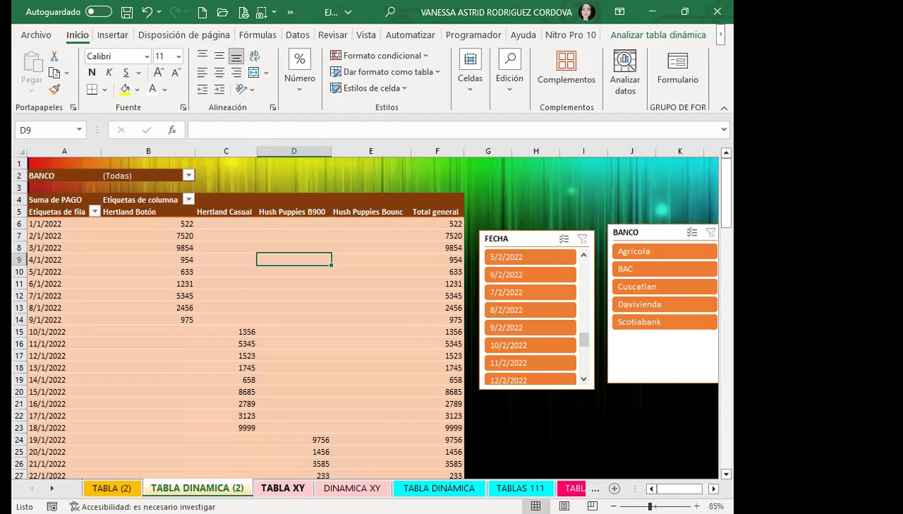
click(282, 487)
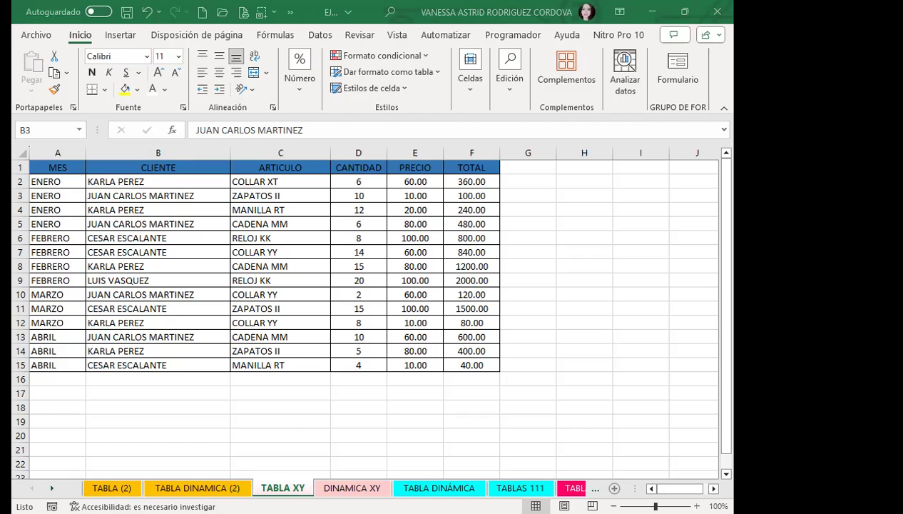
mouse_move(678, 488)
mouse_down()
mouse_move(690, 488)
mouse_move(666, 487)
mouse_up()
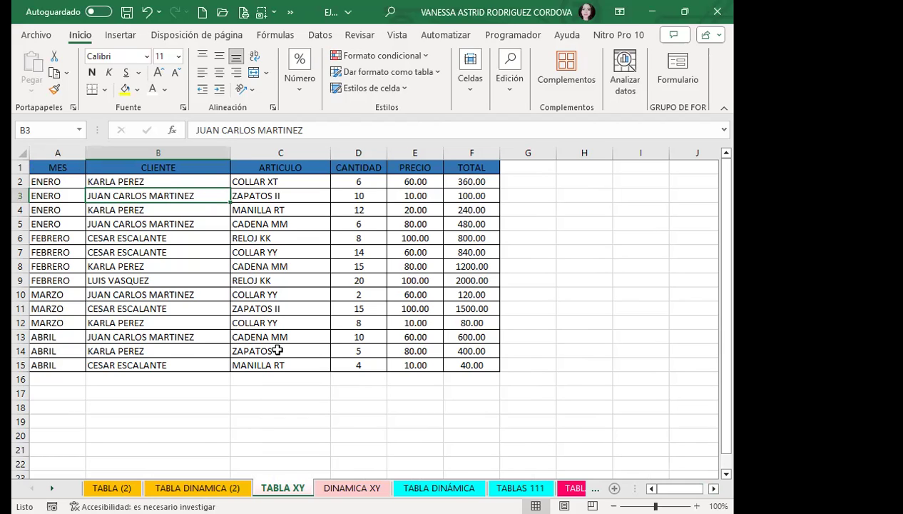
click(486, 181)
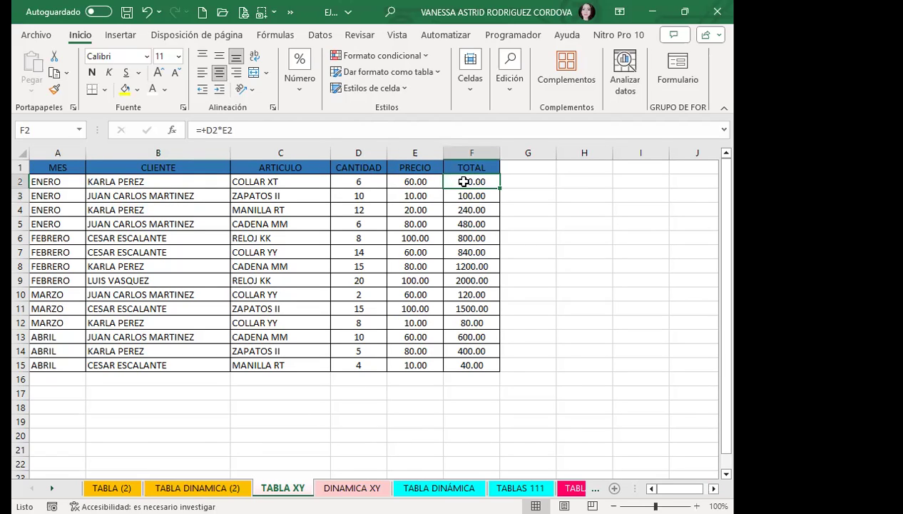
click(318, 180)
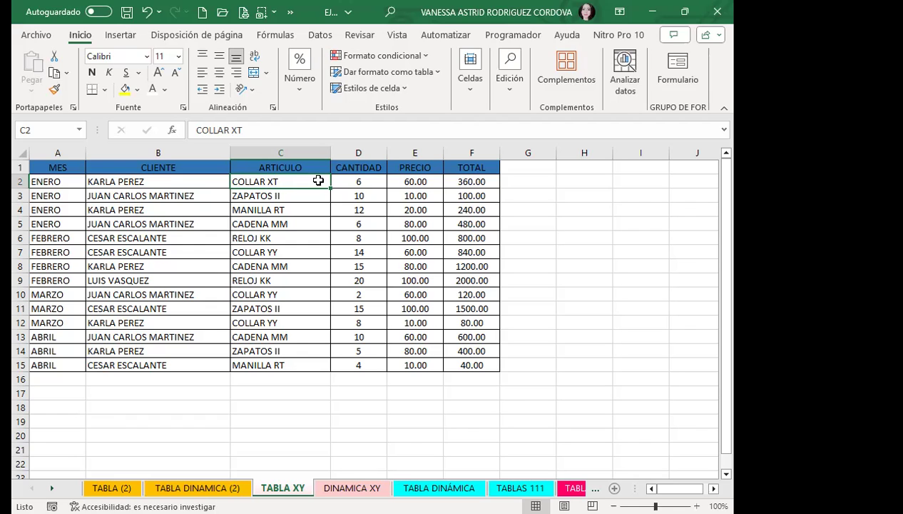
- Insert a pivot table from 'TABLA XY'!$A$1:$F$15 on the existing DINAMICA XY sheet at cell A4
click(133, 207)
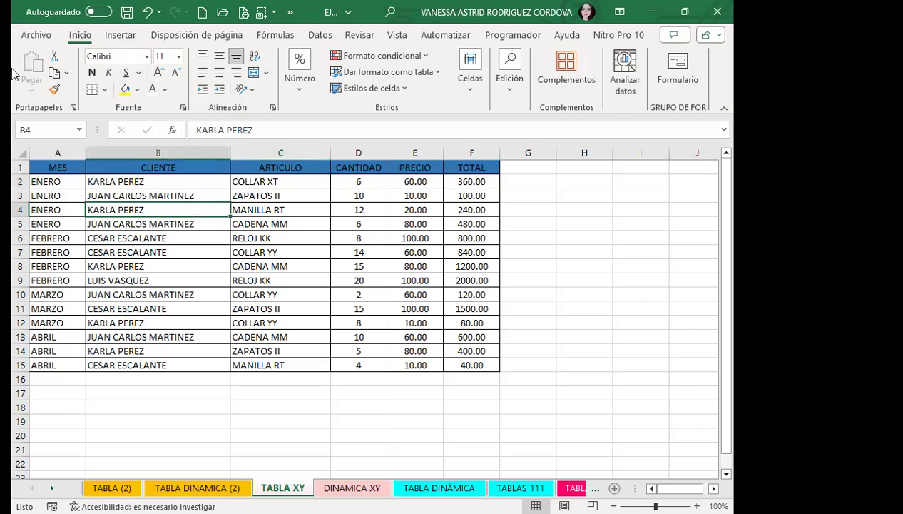
click(127, 37)
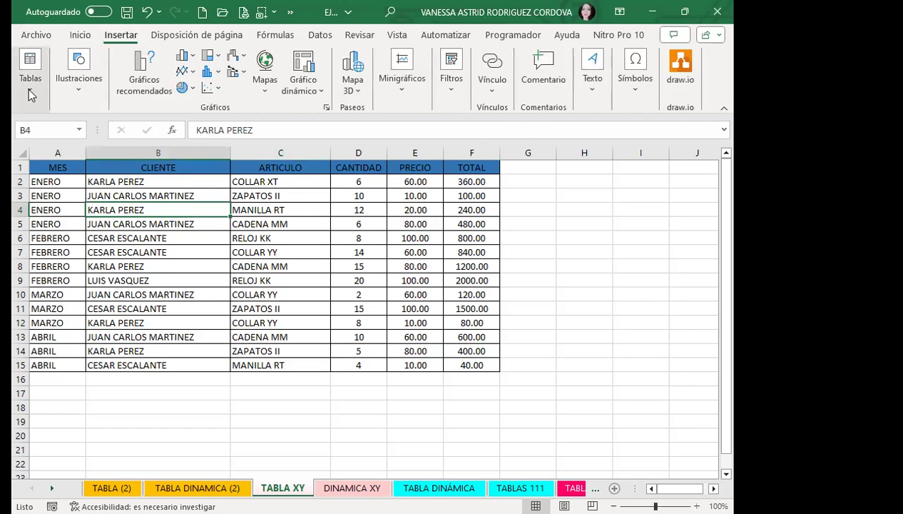
click(30, 85)
click(41, 135)
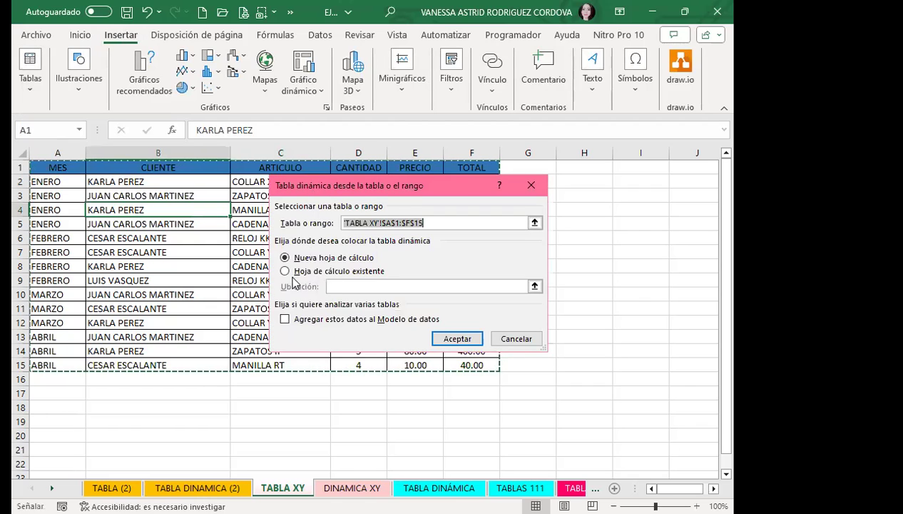
click(285, 271)
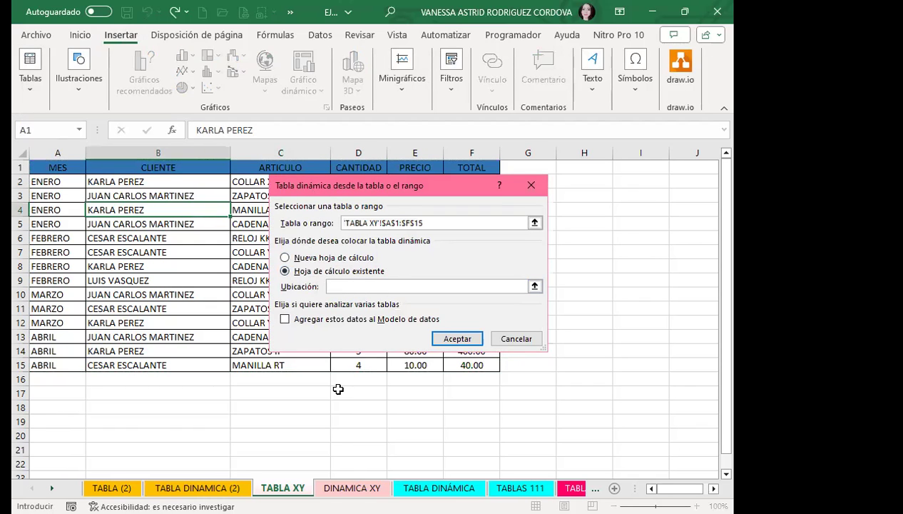
key(ctrl+Page_Down)
click(56, 209)
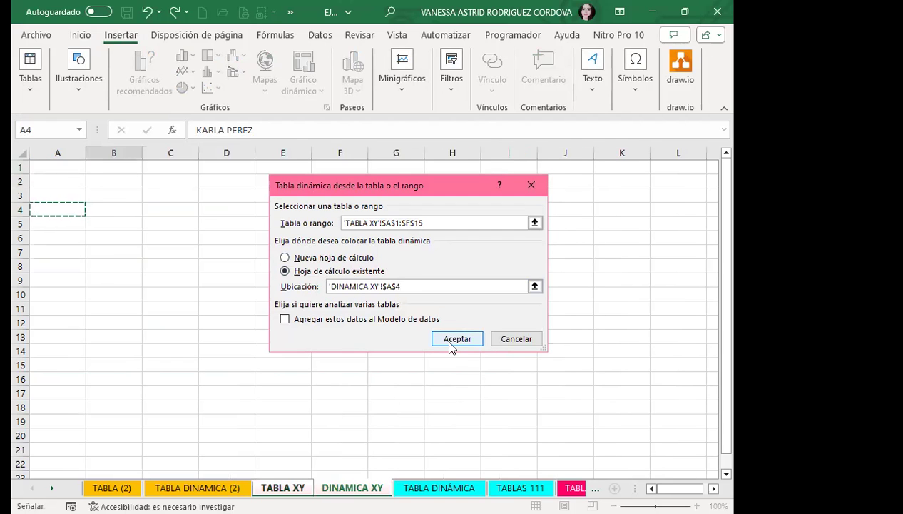
click(456, 339)
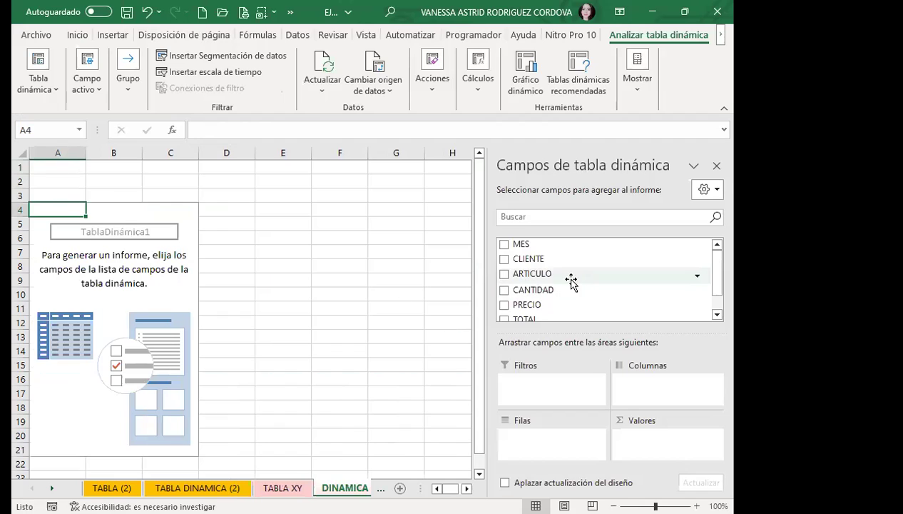
- Rename the new pivot table as TABLA_XY
scroll(571, 280, down, 2)
scroll(566, 303, up, 2)
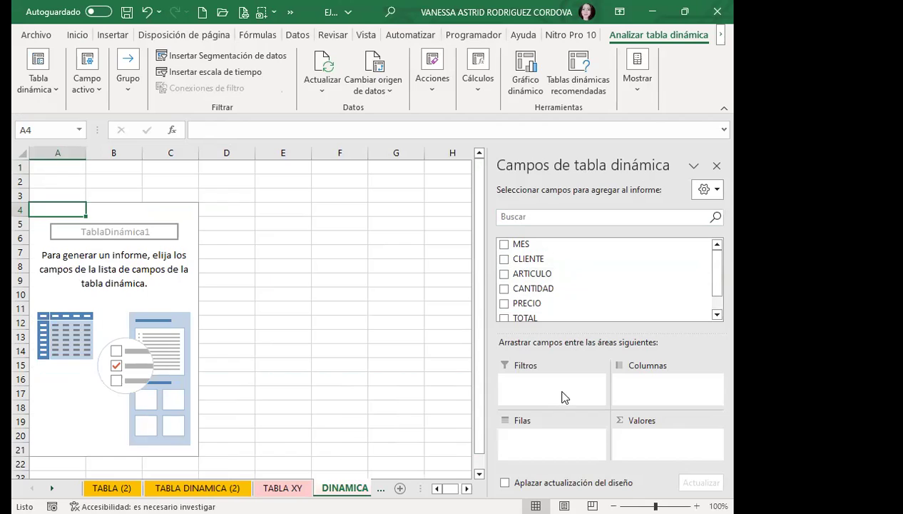
click(214, 278)
click(43, 87)
double_click(79, 138)
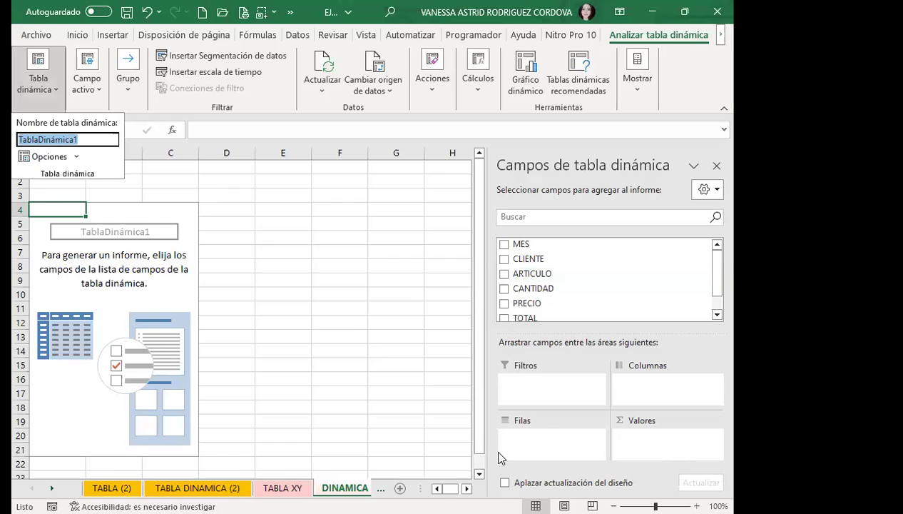
click(542, 426)
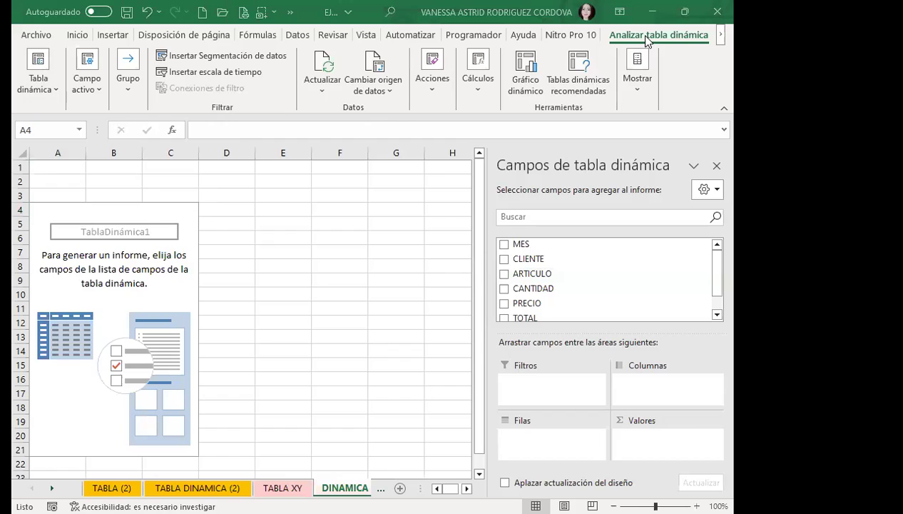
click(47, 89)
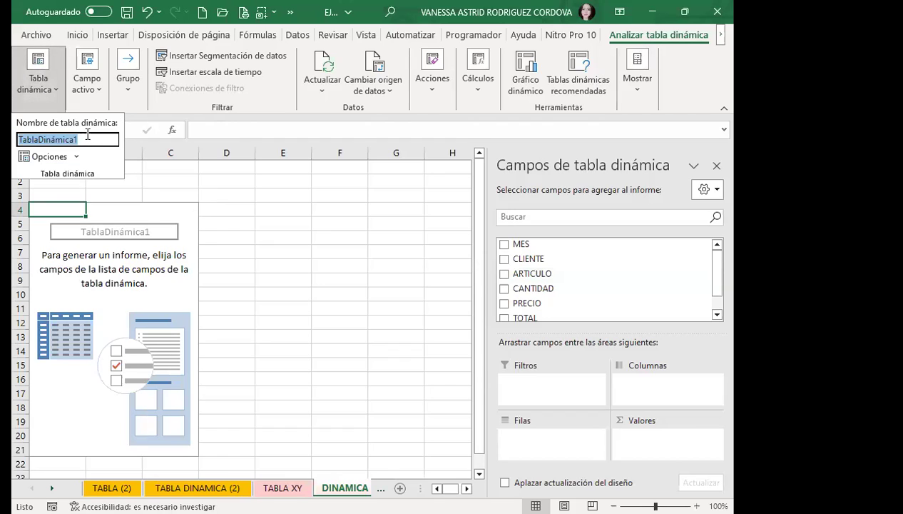
text(TABLA_)
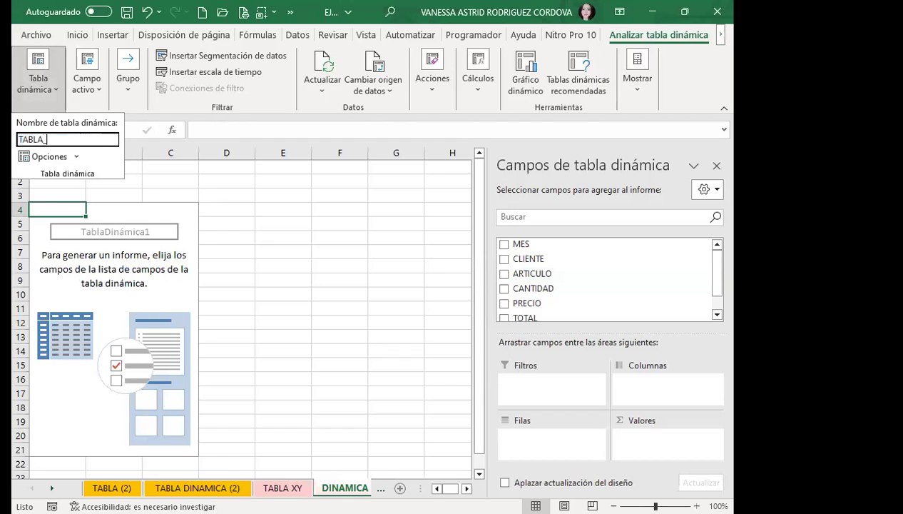
text(XY)
key(Return)
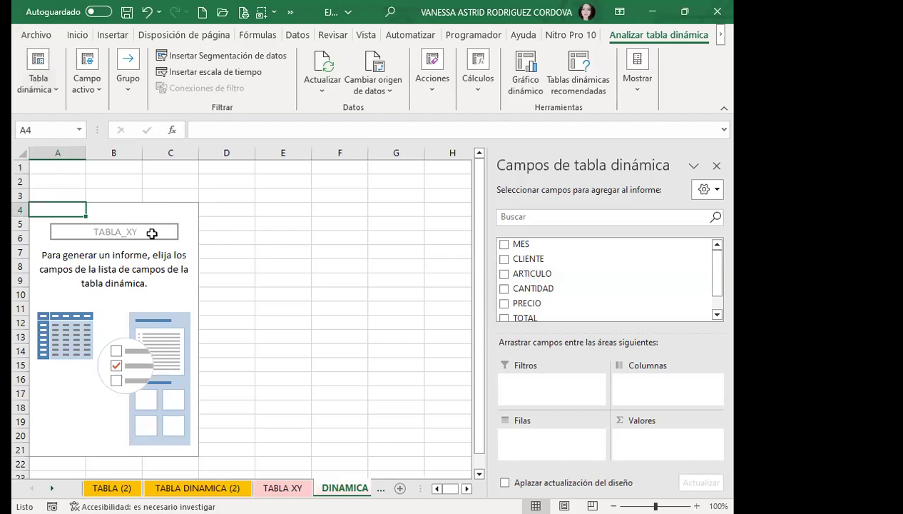
- Lay out the pivot table with MES as columns, CLIENTE as rows and the sum of TOTAL as values
click(503, 245)
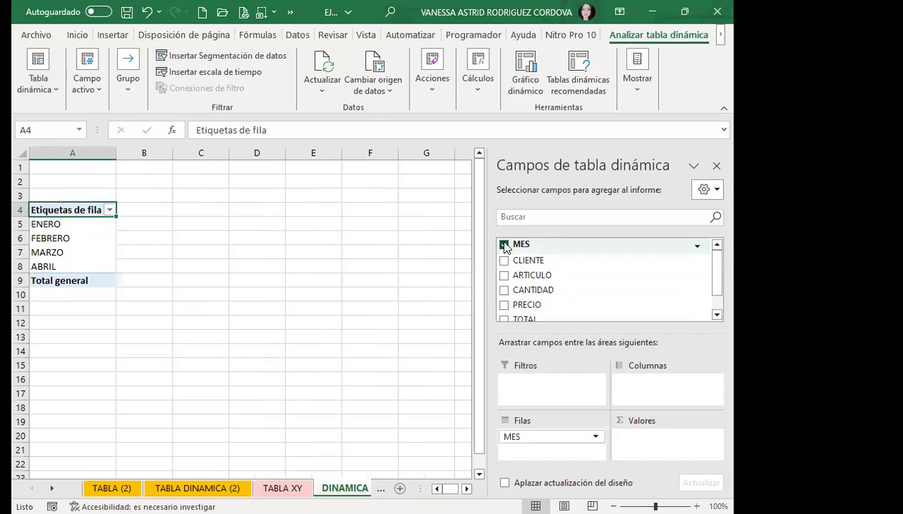
drag(505, 246, 651, 391)
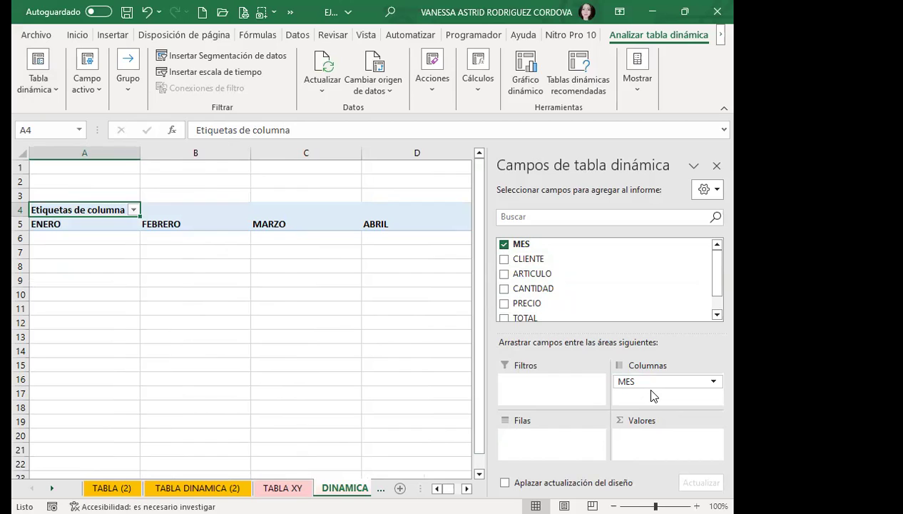
click(504, 259)
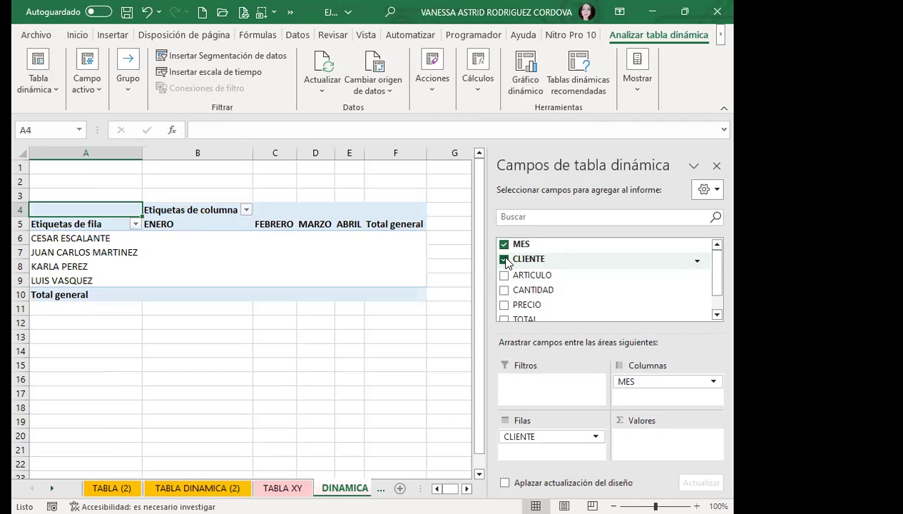
scroll(542, 299, down, 1)
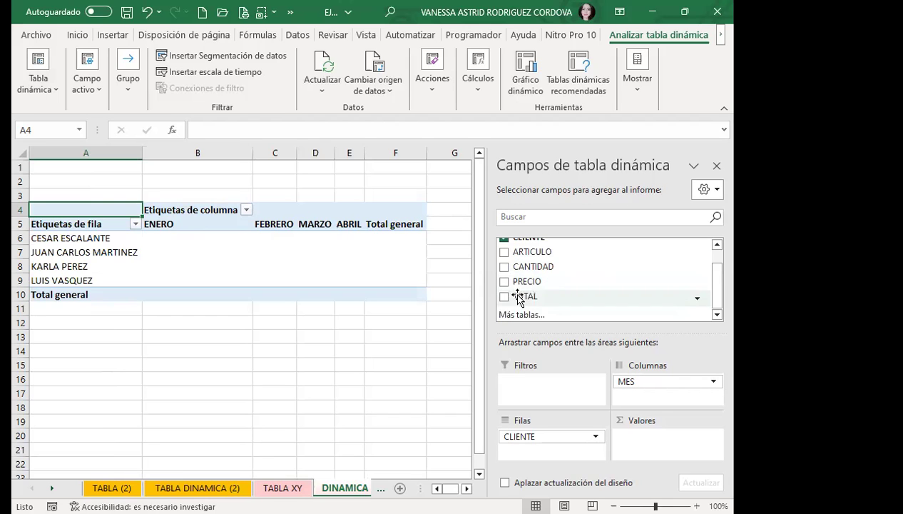
click(504, 297)
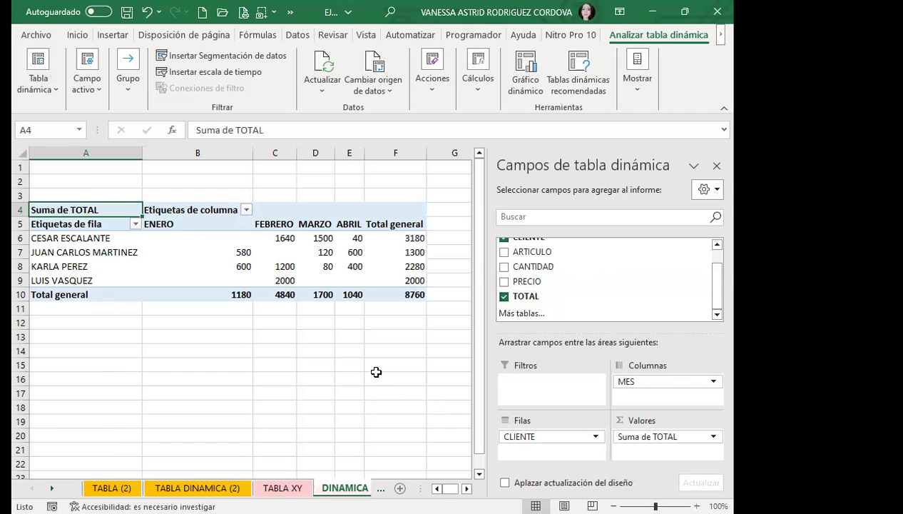
- Format the grand total row values in B10:F10 and the client totals in F6:F9 with dark red, bold text
click(236, 294)
drag(236, 294, 400, 291)
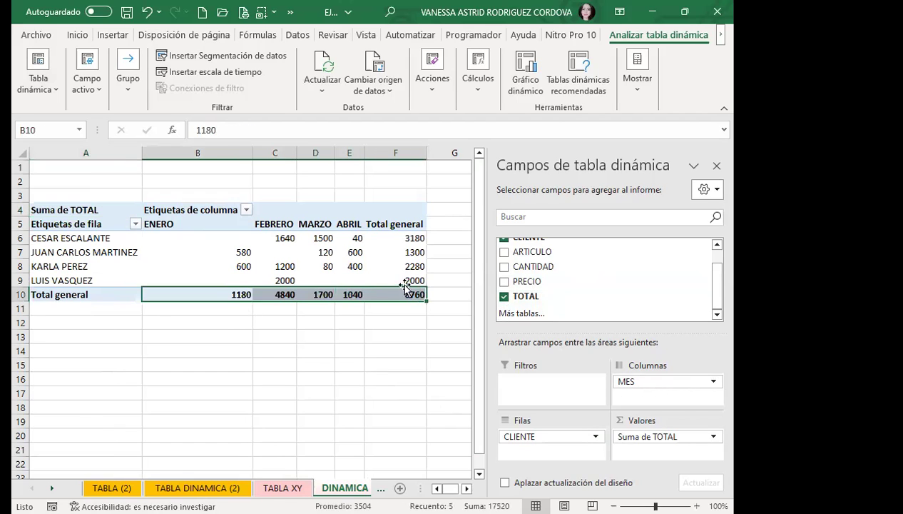
ctrl+click(411, 239)
drag(412, 254, 411, 280)
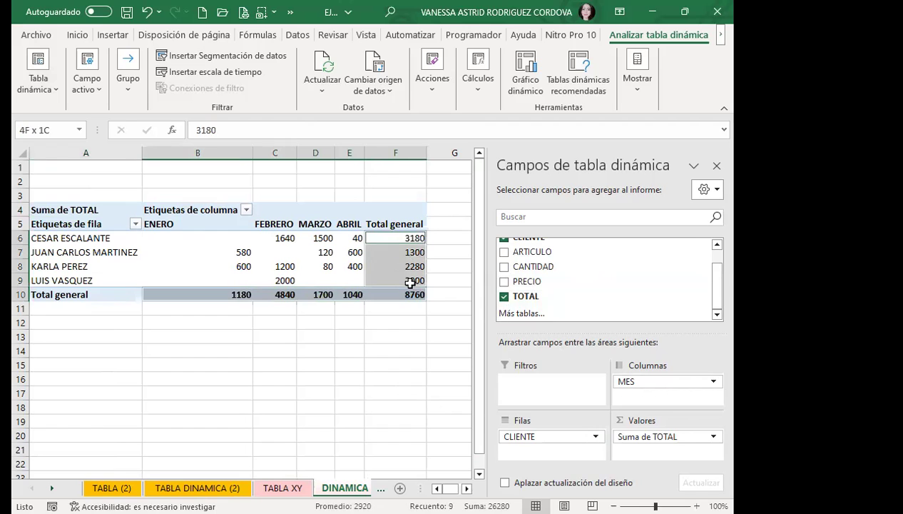
click(79, 34)
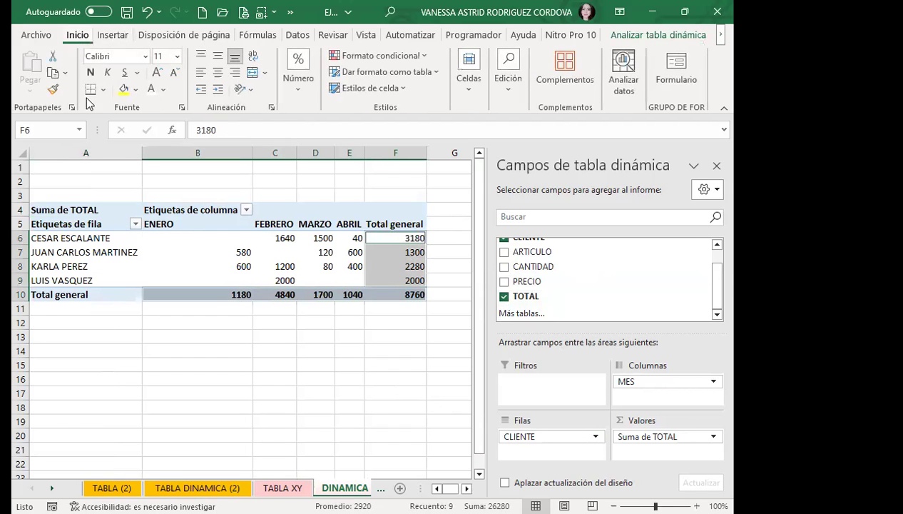
click(164, 90)
click(148, 241)
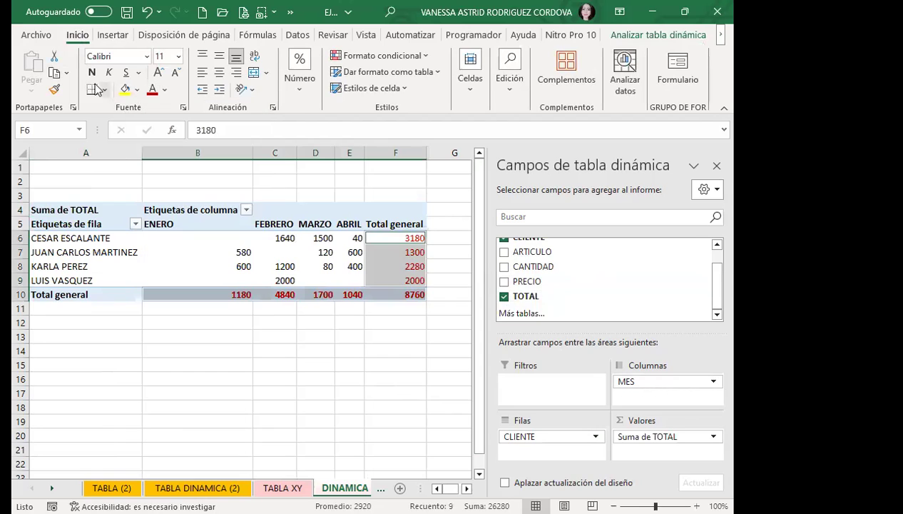
click(93, 73)
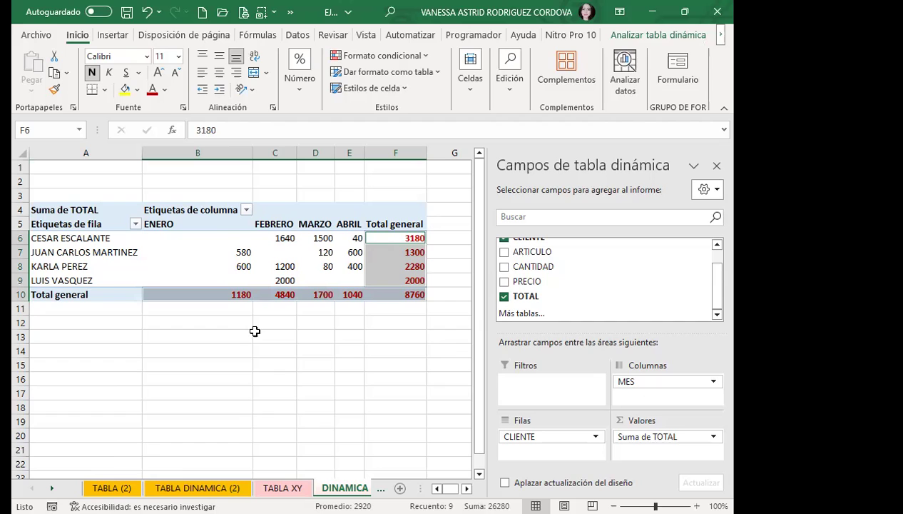
- Add ARTICULO to the rows beneath CLIENTE, close the field list and review the items grouped under each client
click(503, 254)
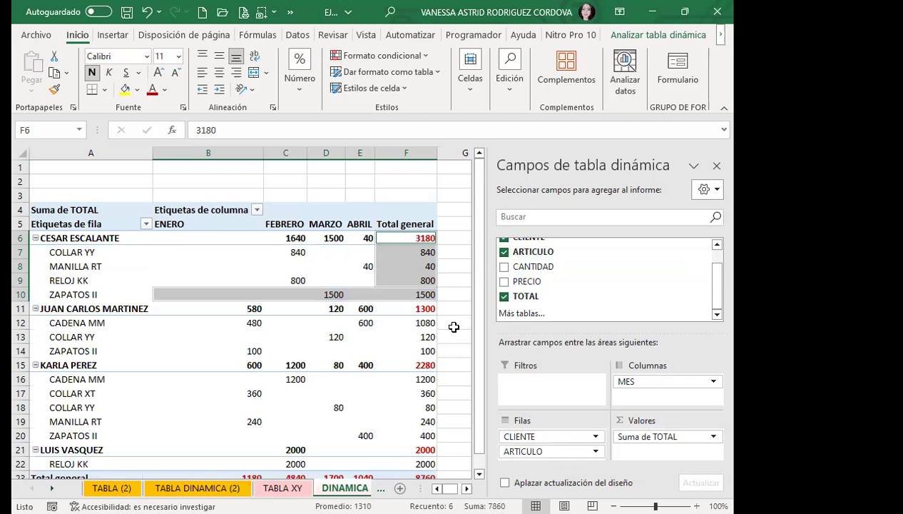
click(717, 166)
scroll(192, 295, down, 3)
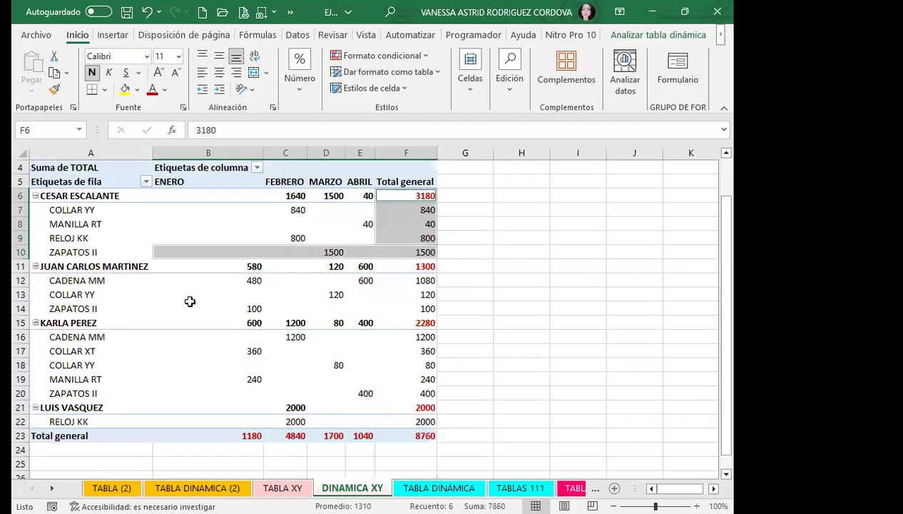
scroll(185, 347, down, 1)
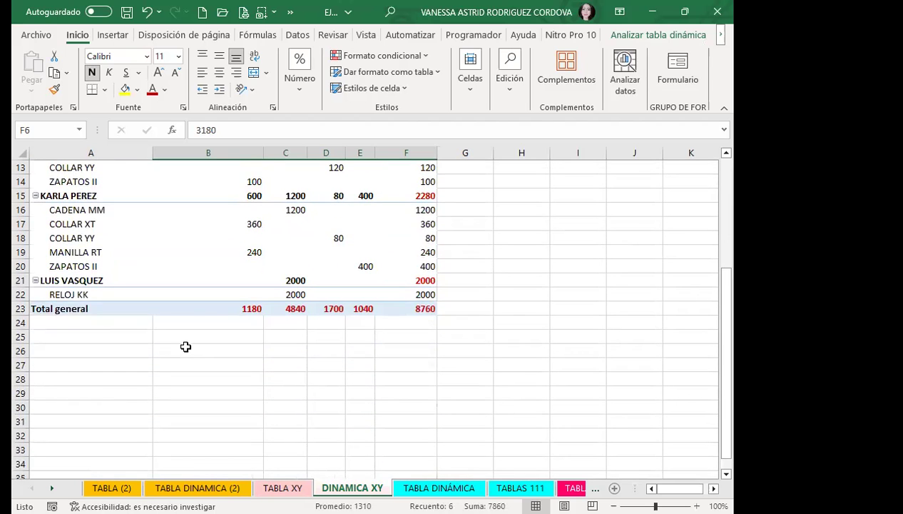
scroll(183, 313, up, 4)
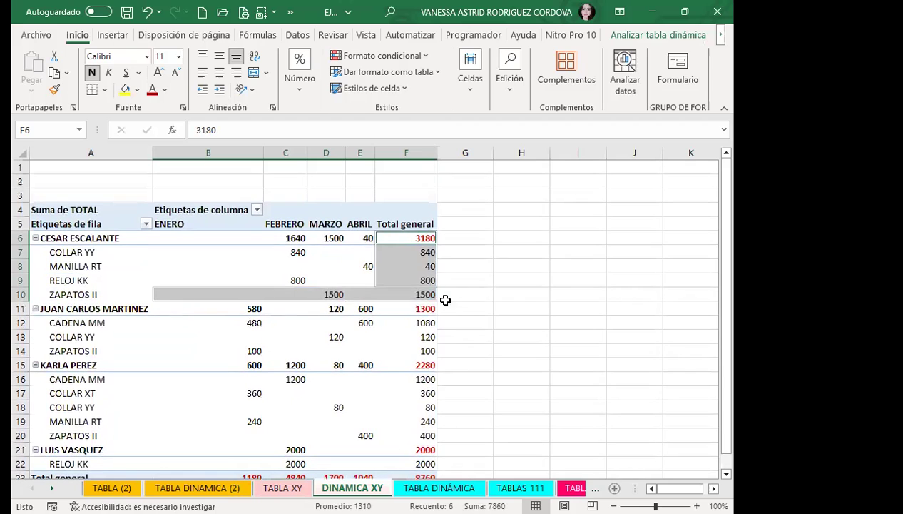
click(454, 293)
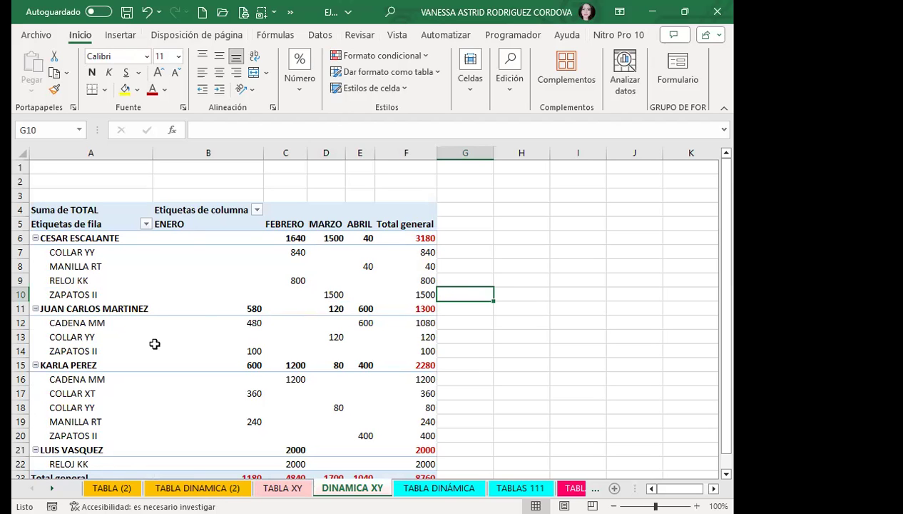
scroll(154, 344, down, 3)
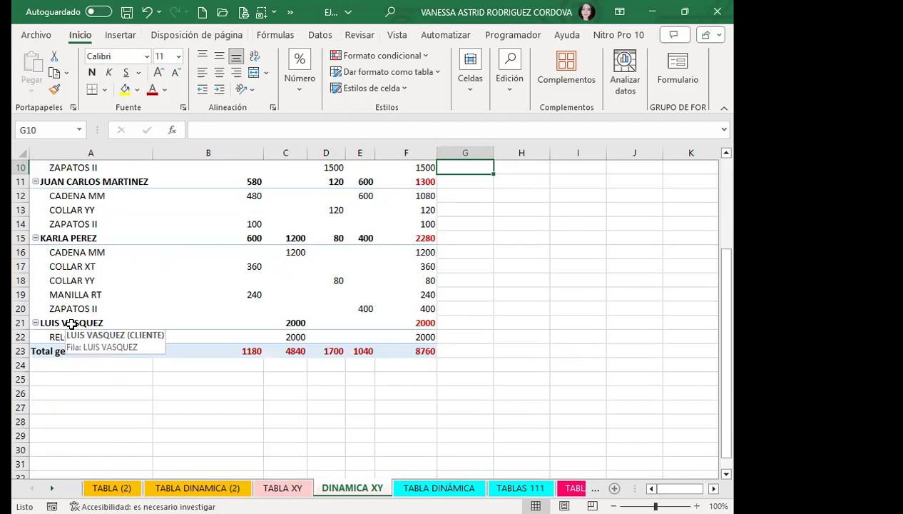
scroll(71, 323, up, 3)
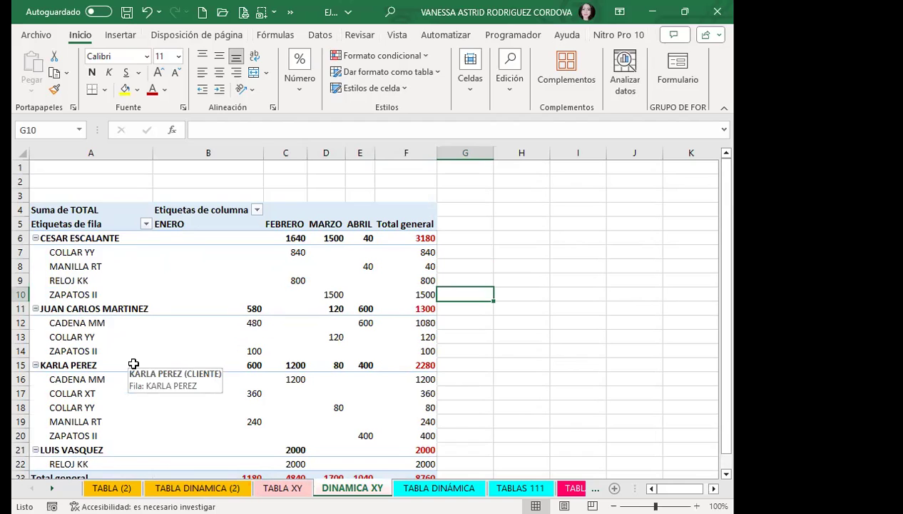
- Collapse the article details under all four clients so only the client rows and the grand total show
click(34, 309)
click(38, 323)
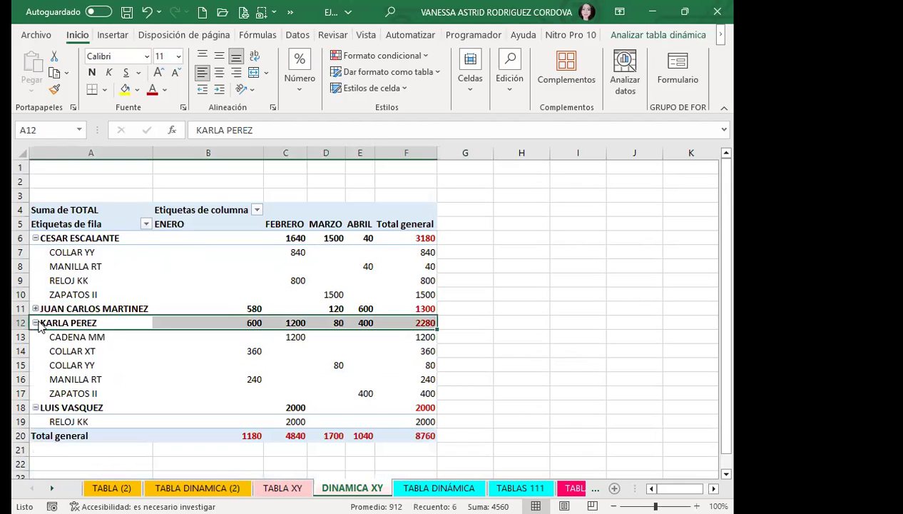
click(35, 322)
click(35, 337)
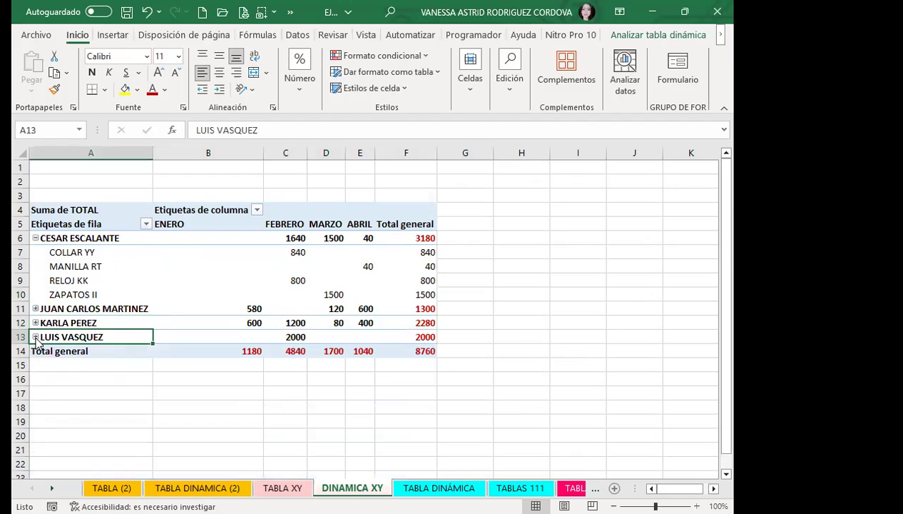
click(35, 240)
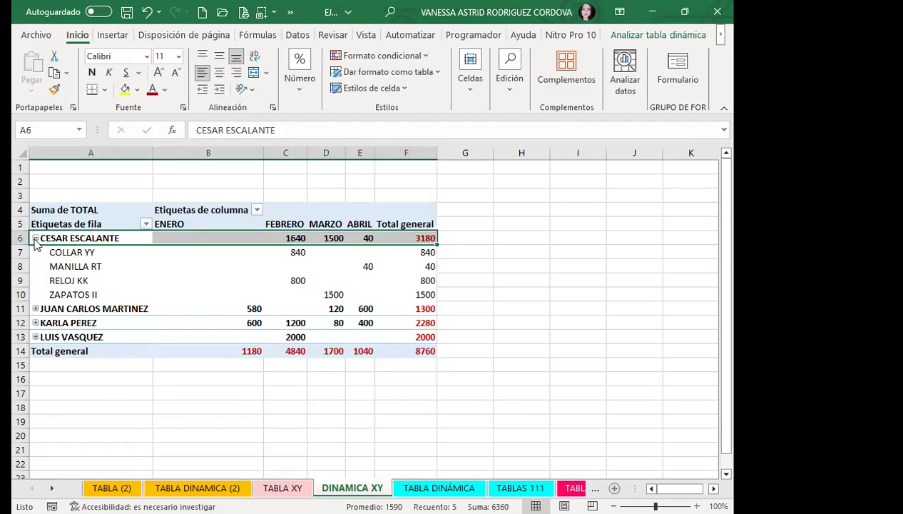
click(35, 238)
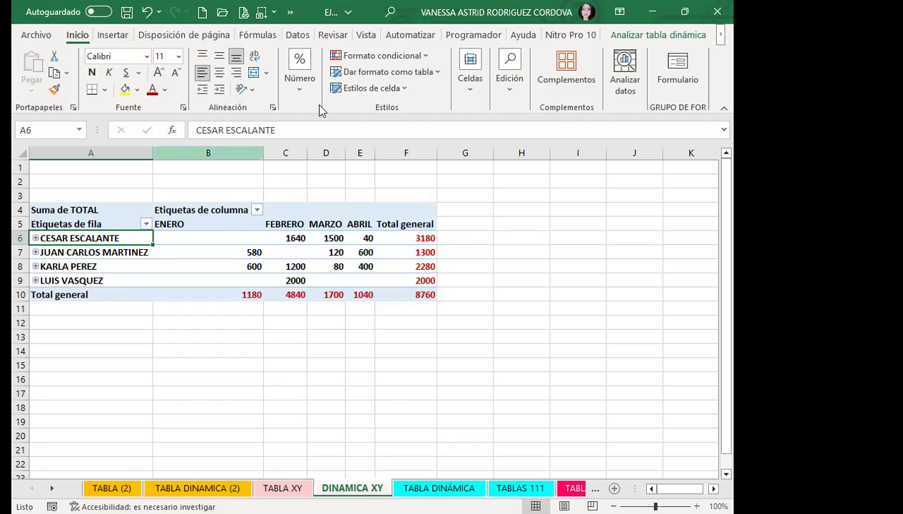
- Try the gold medium pivot table style, and settle on the light green medium style with black header and total rows
click(627, 35)
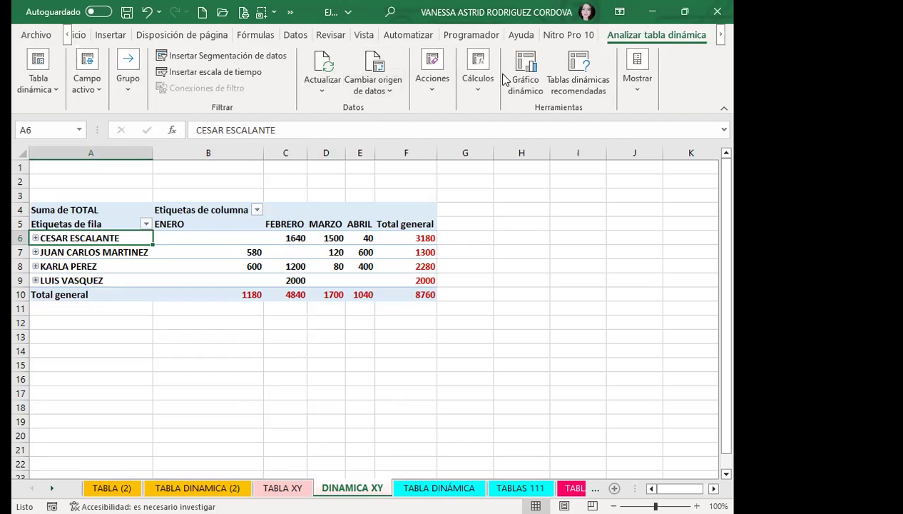
click(720, 34)
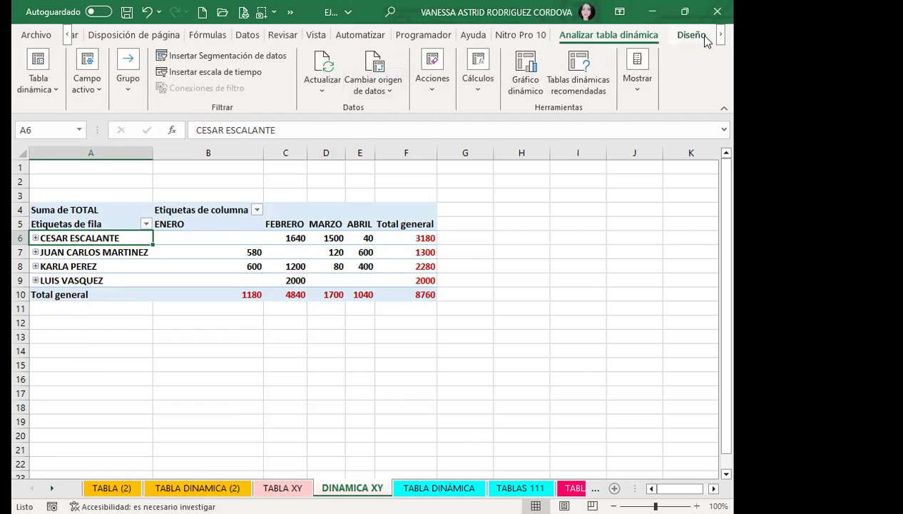
click(695, 36)
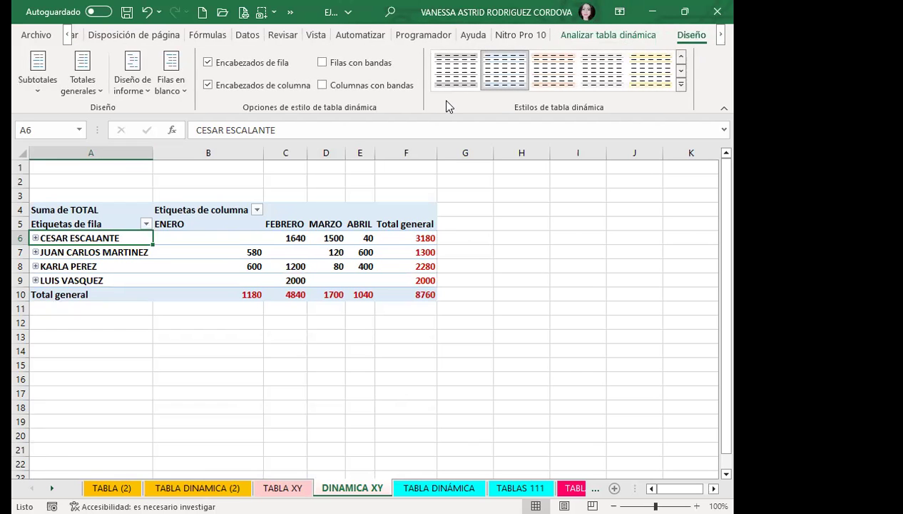
click(681, 85)
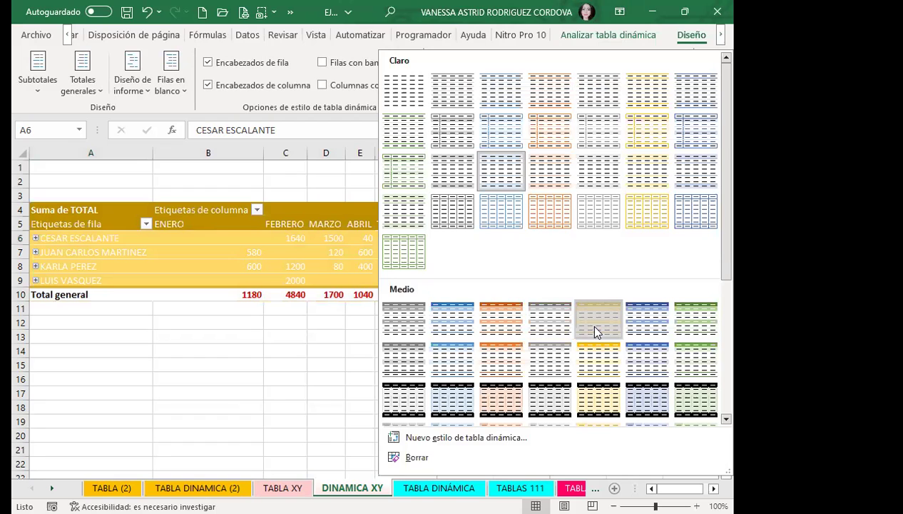
click(596, 332)
click(681, 87)
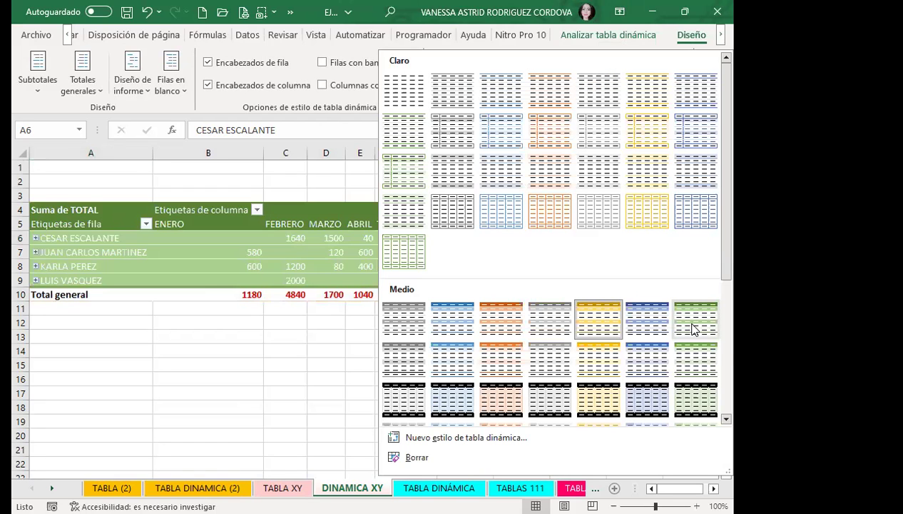
click(683, 407)
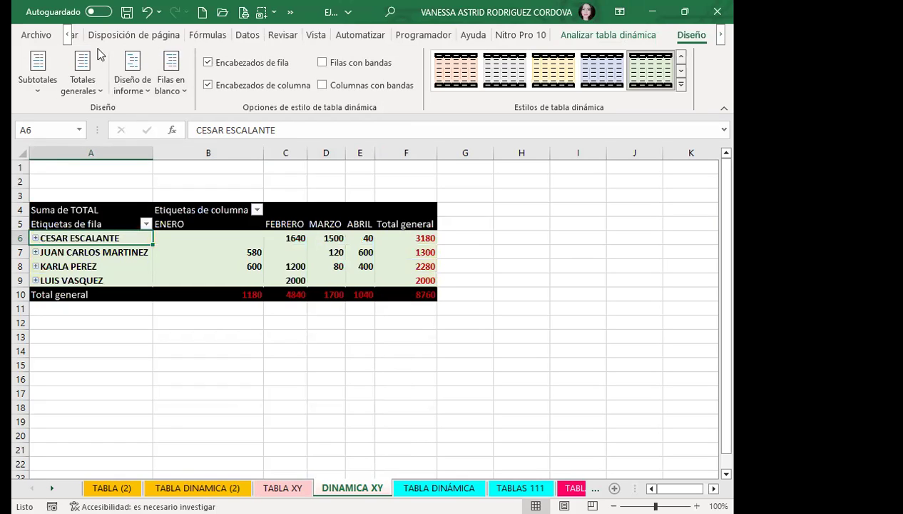
- Hide the gridlines on the DINAMICA XY sheet
click(316, 34)
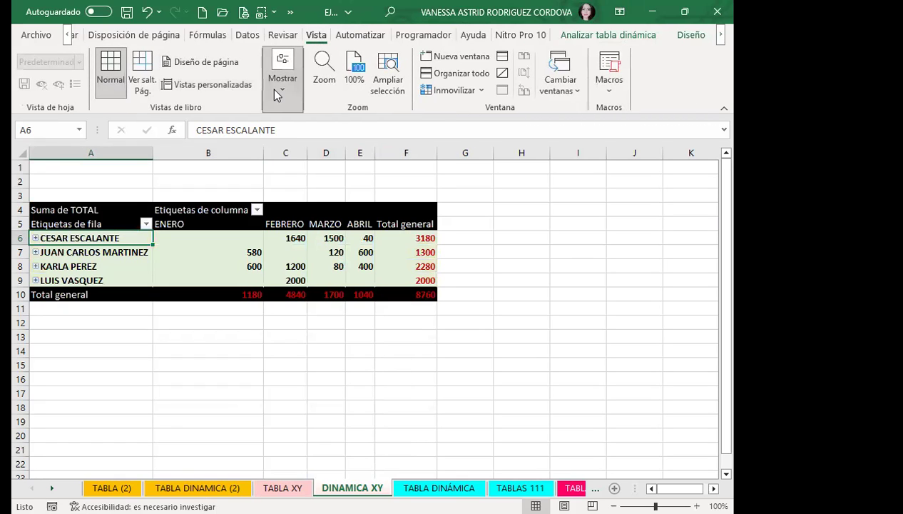
click(278, 94)
click(322, 138)
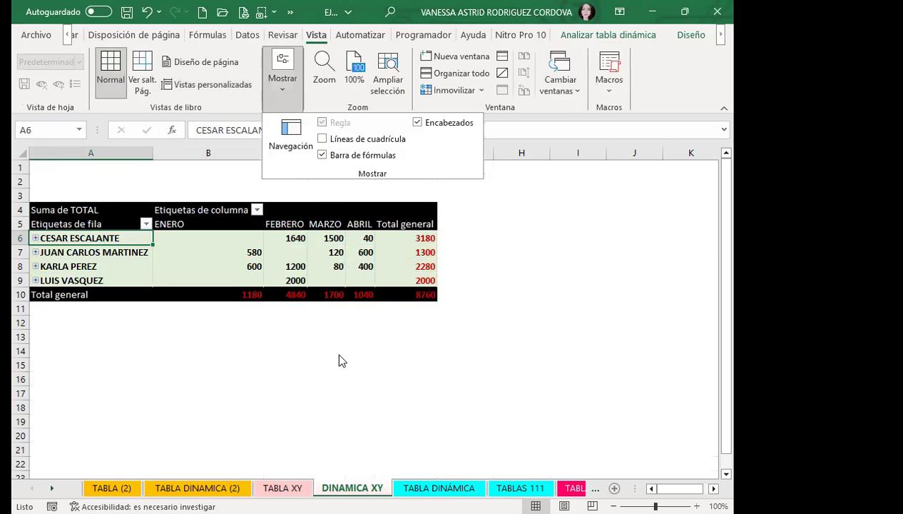
click(465, 324)
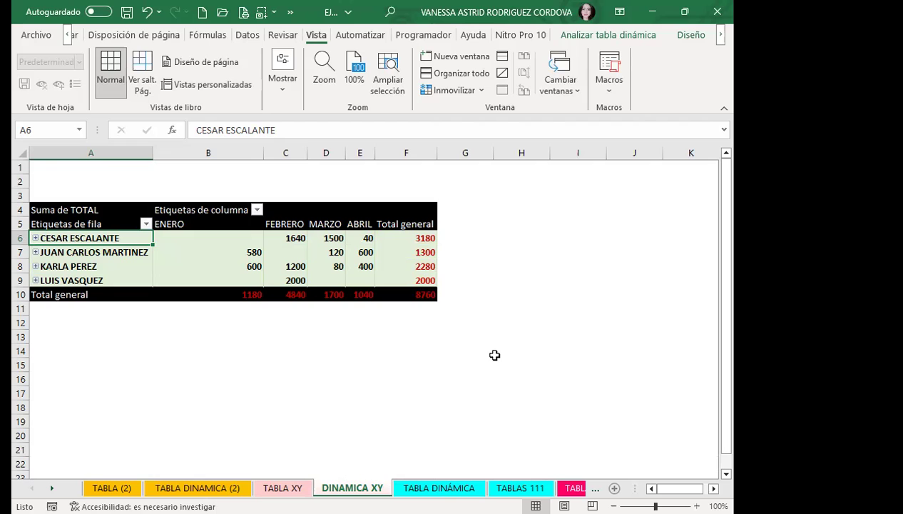
- Start adding a sheet background from Bing online images and open the Fondo image category
click(133, 34)
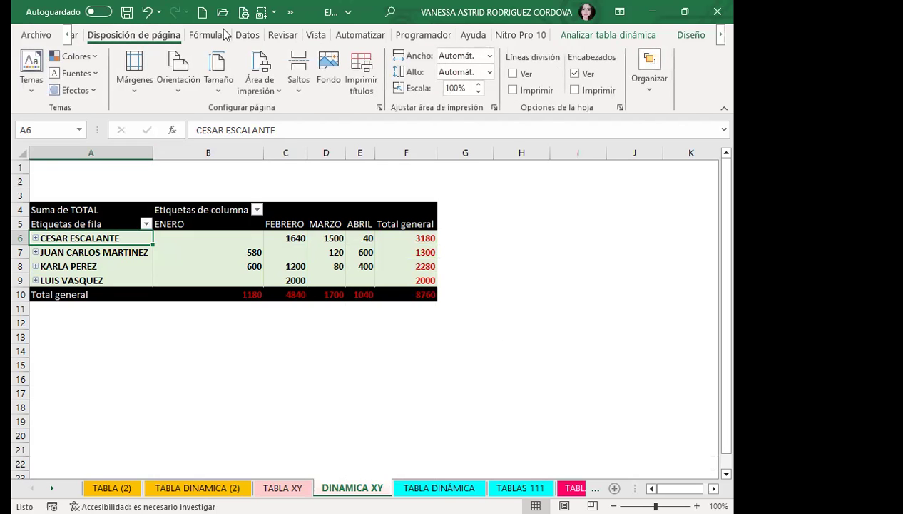
click(327, 64)
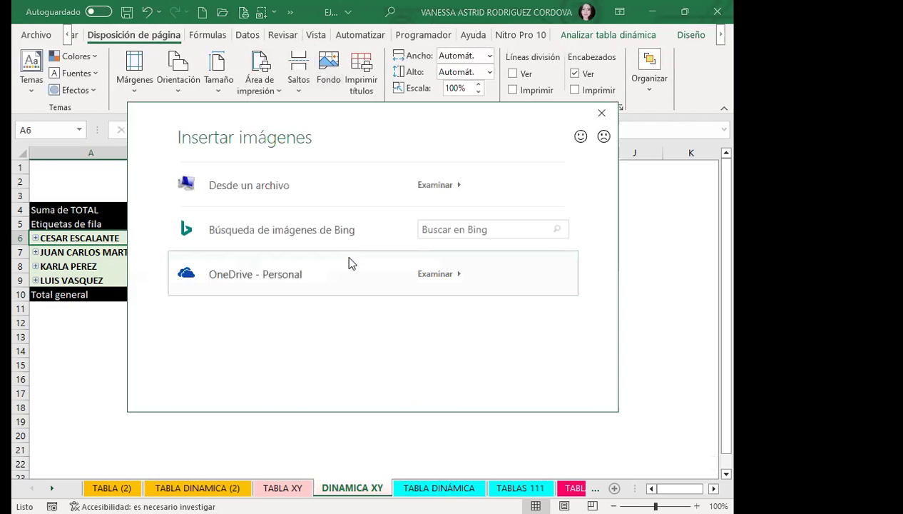
click(272, 227)
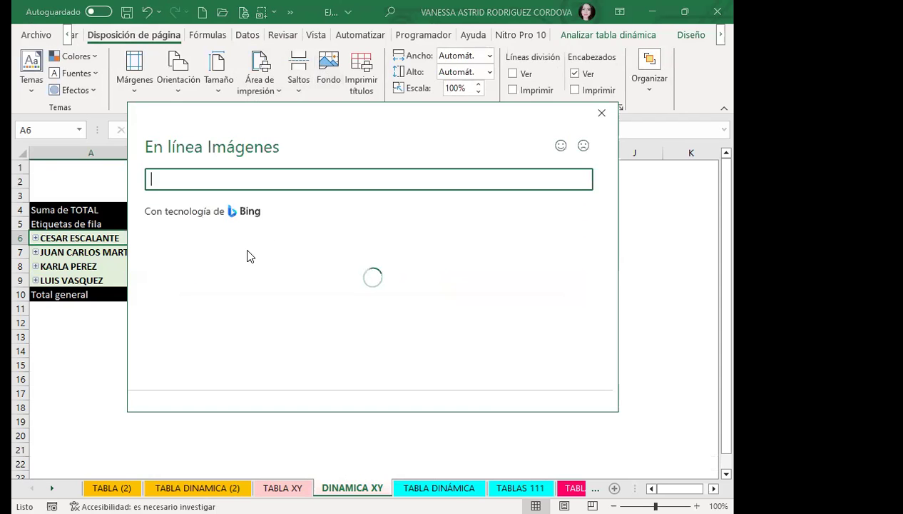
scroll(363, 312, down, 1)
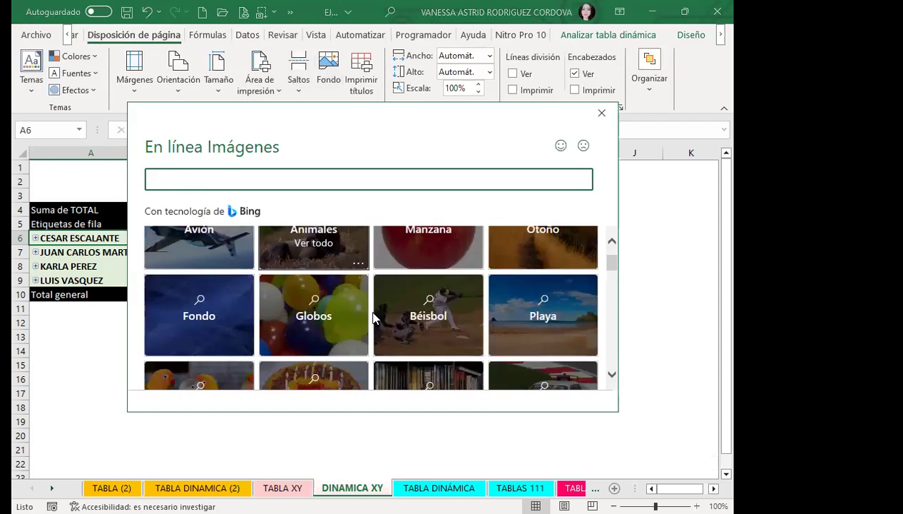
click(213, 269)
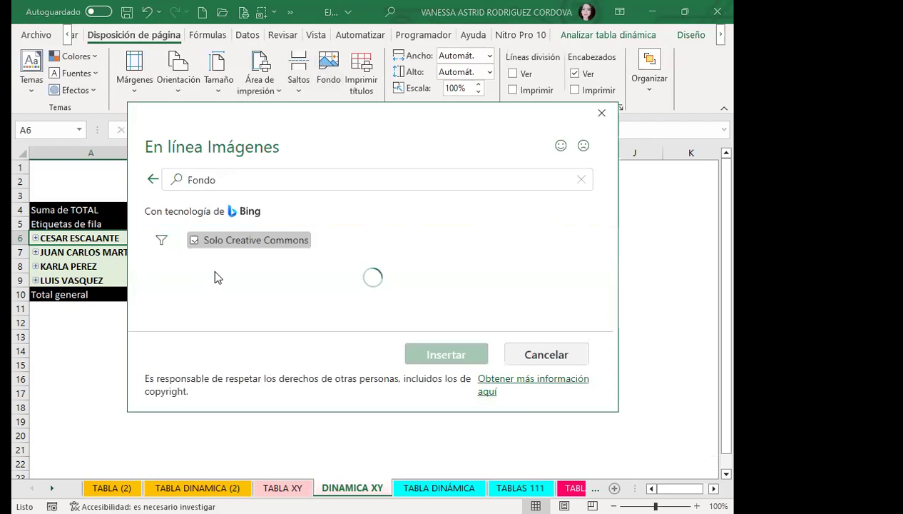
- Insert the red image with golden lights and sparkles as the background of the DINAMICA XY sheet
scroll(400, 285, down, 1)
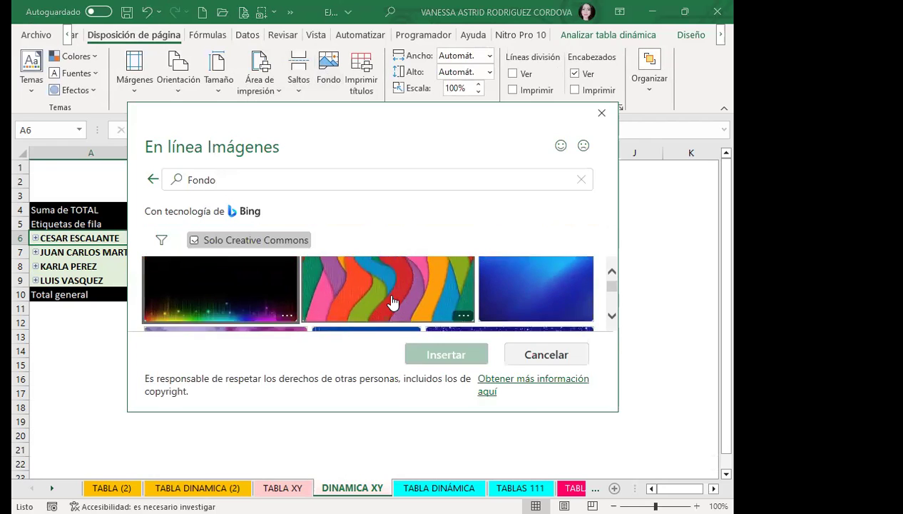
scroll(389, 305, down, 1)
scroll(388, 303, down, 1)
scroll(376, 304, down, 3)
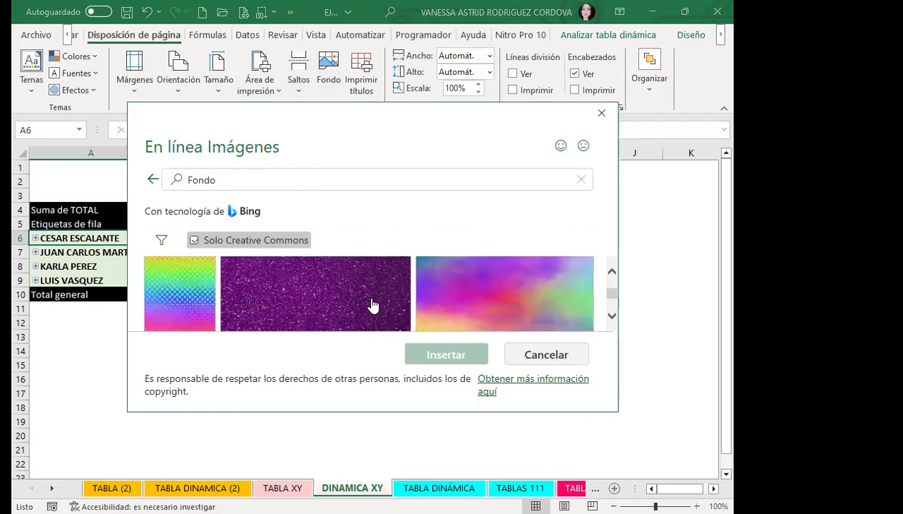
click(373, 305)
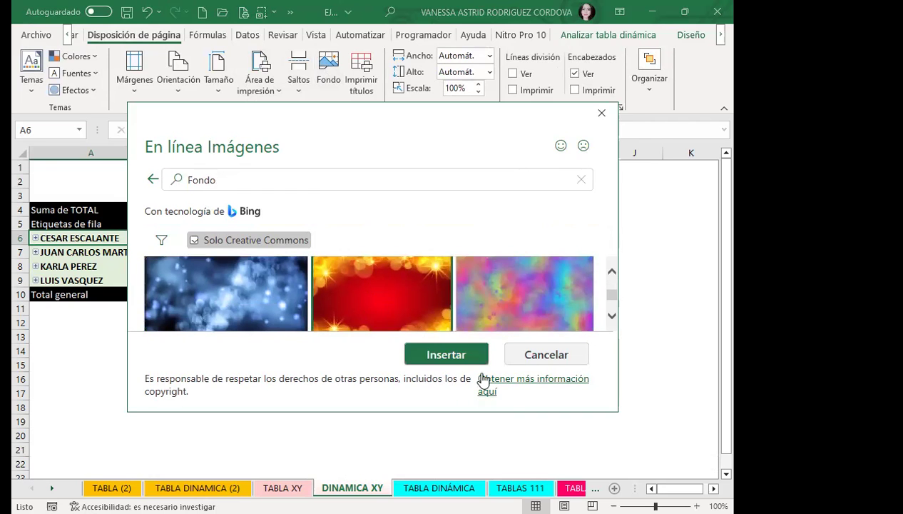
click(456, 362)
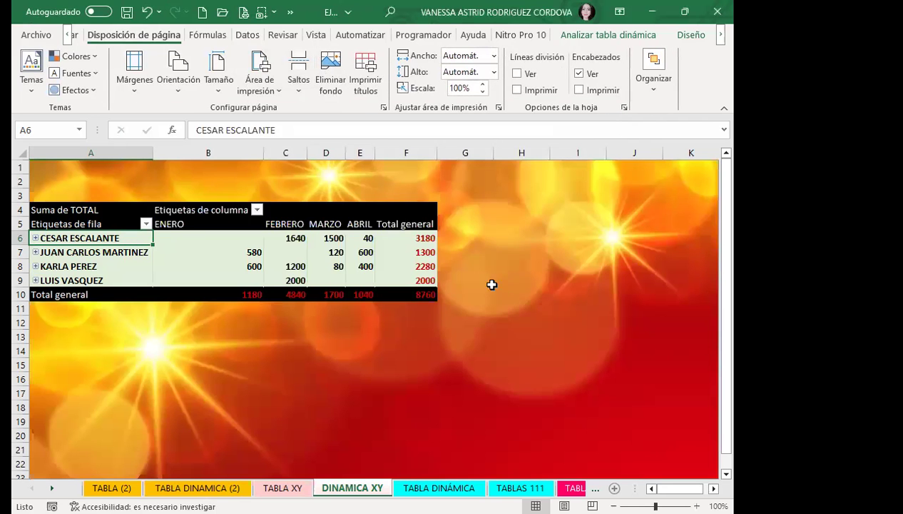
click(520, 278)
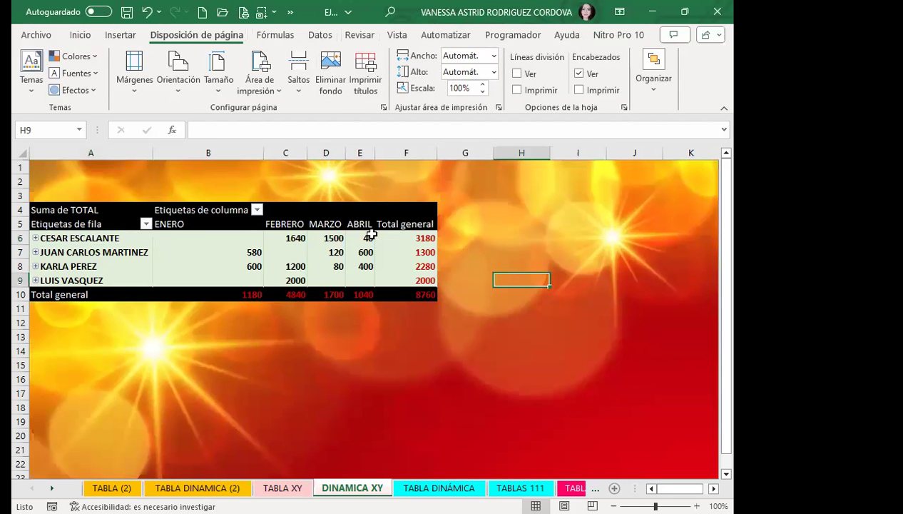
click(350, 210)
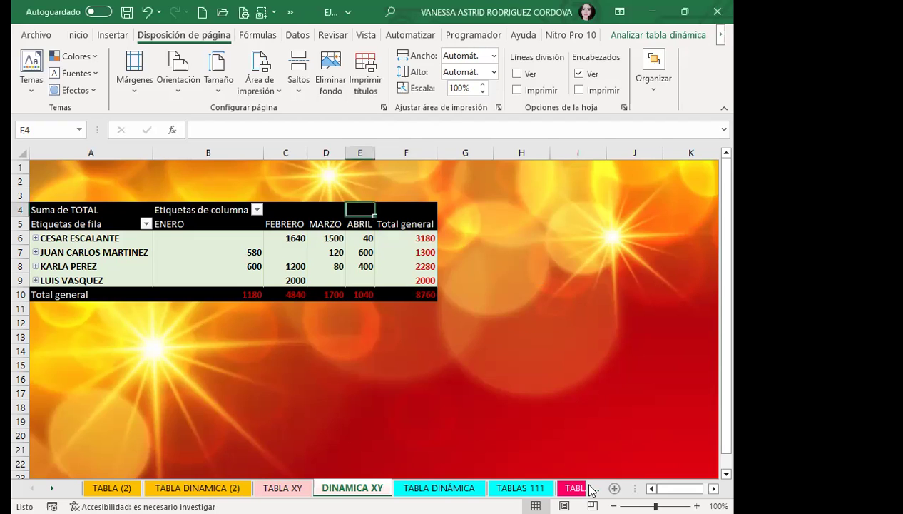
- Expand all four clients in the pivot table to show the articles listed beneath each one
mouse_move(227, 271)
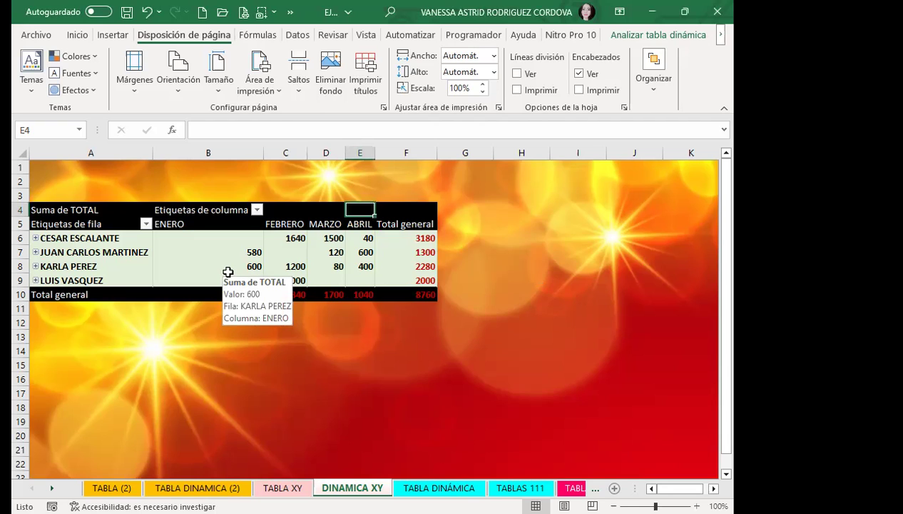
click(36, 252)
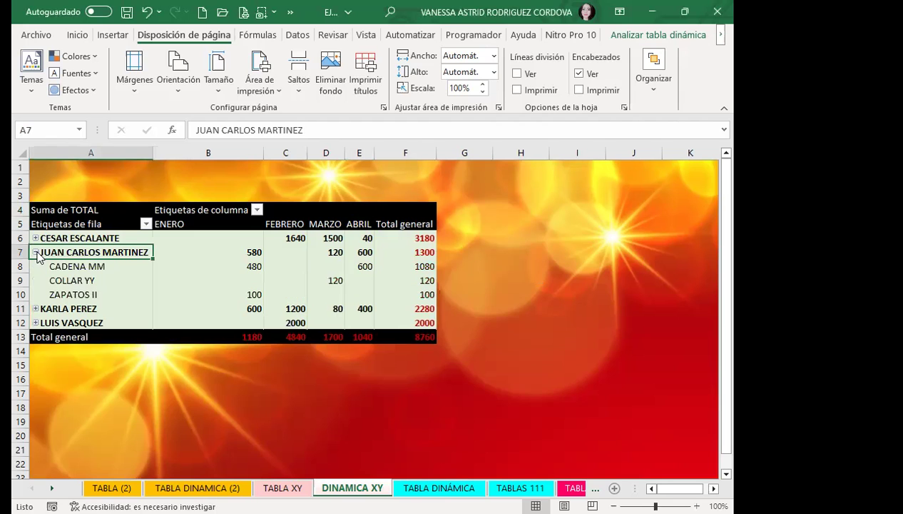
click(35, 238)
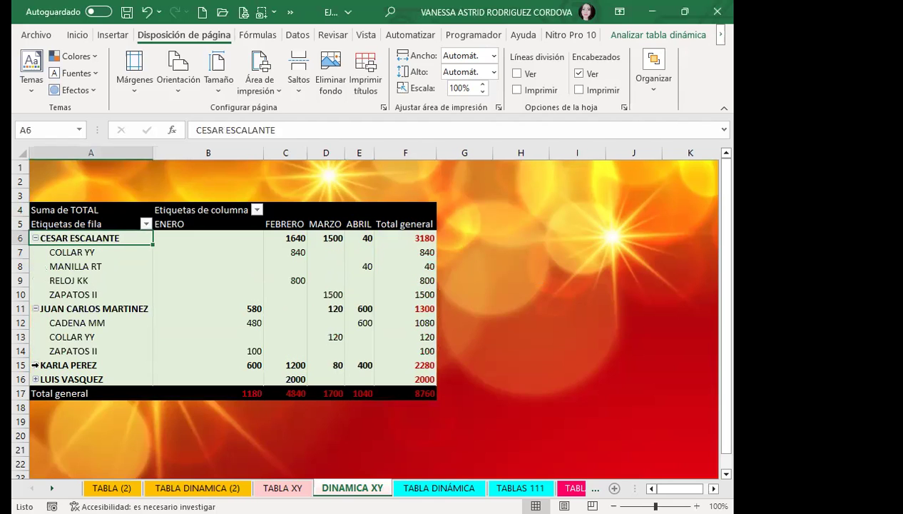
click(35, 364)
scroll(36, 367, down, 2)
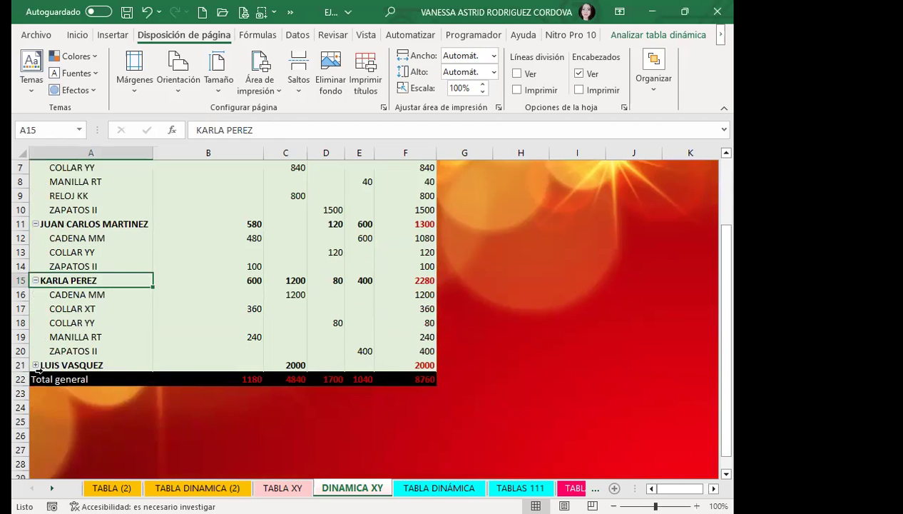
click(35, 364)
click(35, 365)
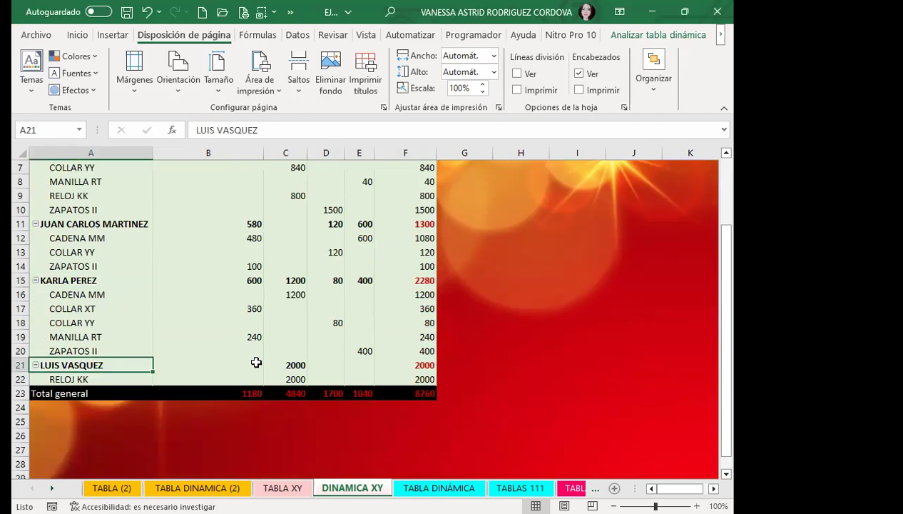
- Examine the expanded pivot table from its headers to the grand total row, comparing amounts by client, article and month
scroll(374, 373, up, 2)
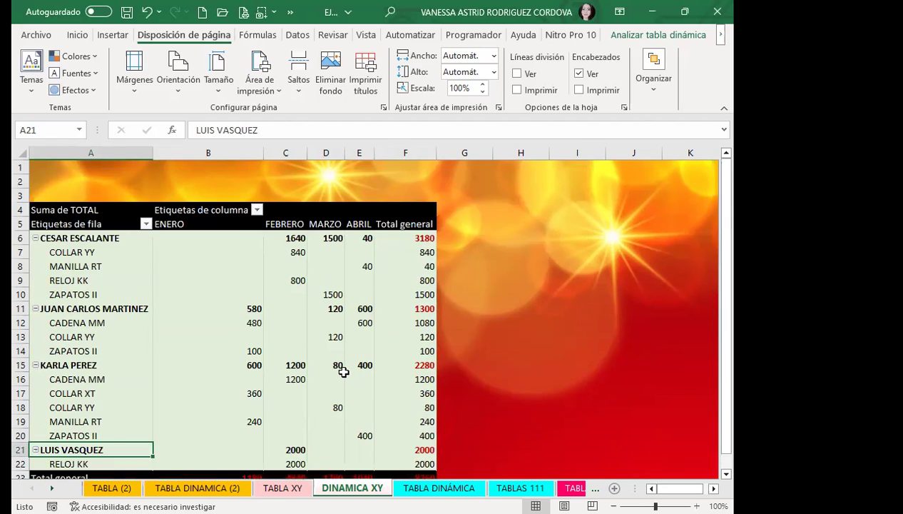
scroll(391, 377, down, 2)
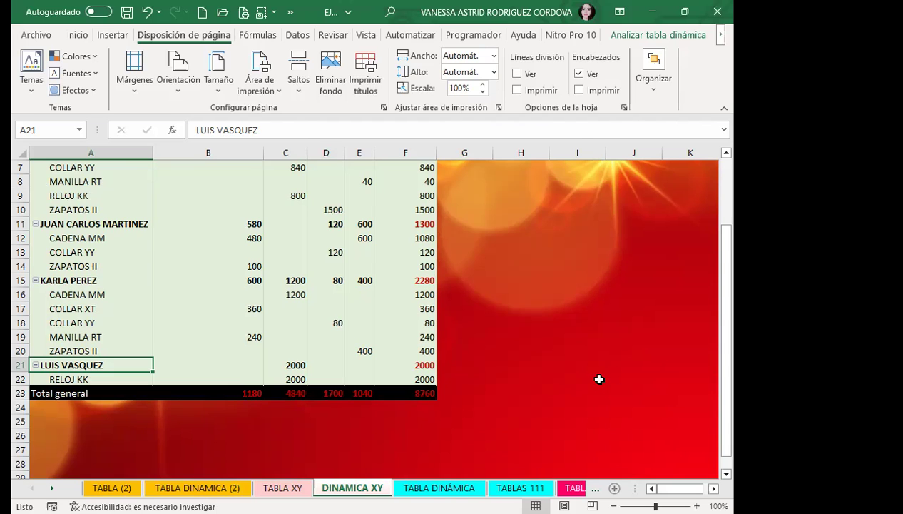
scroll(443, 360, up, 2)
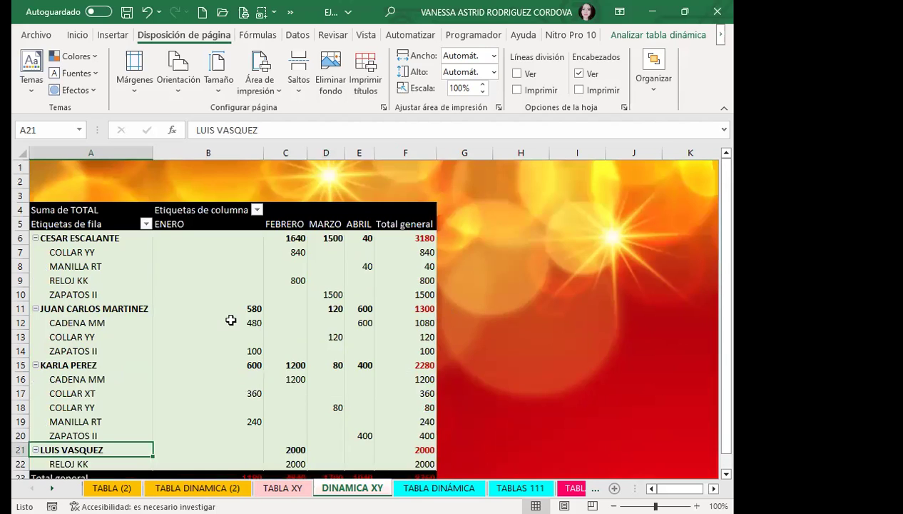
scroll(232, 316, down, 3)
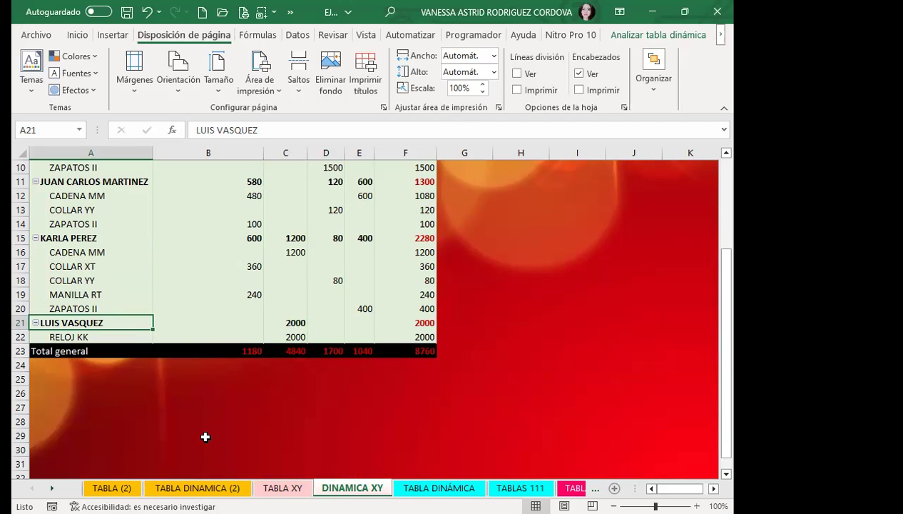
scroll(111, 291, up, 3)
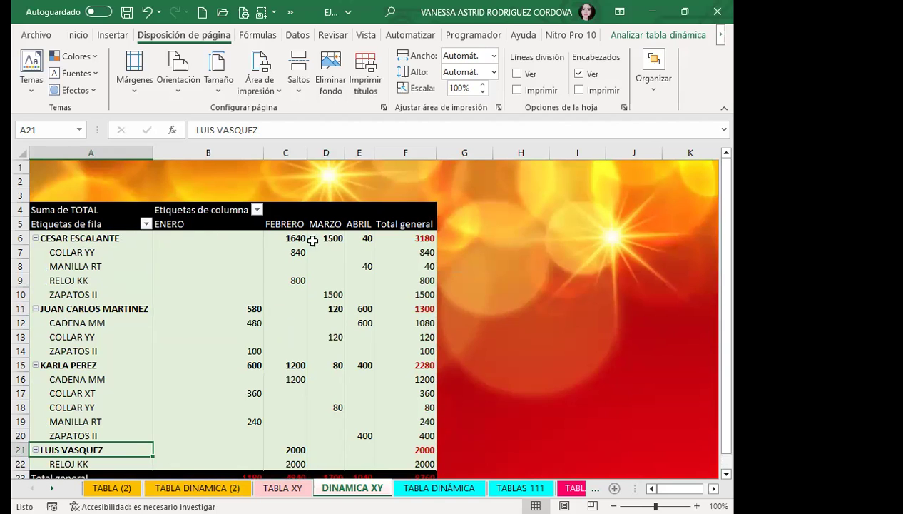
mouse_move(201, 243)
mouse_move(236, 299)
scroll(363, 298, down, 1)
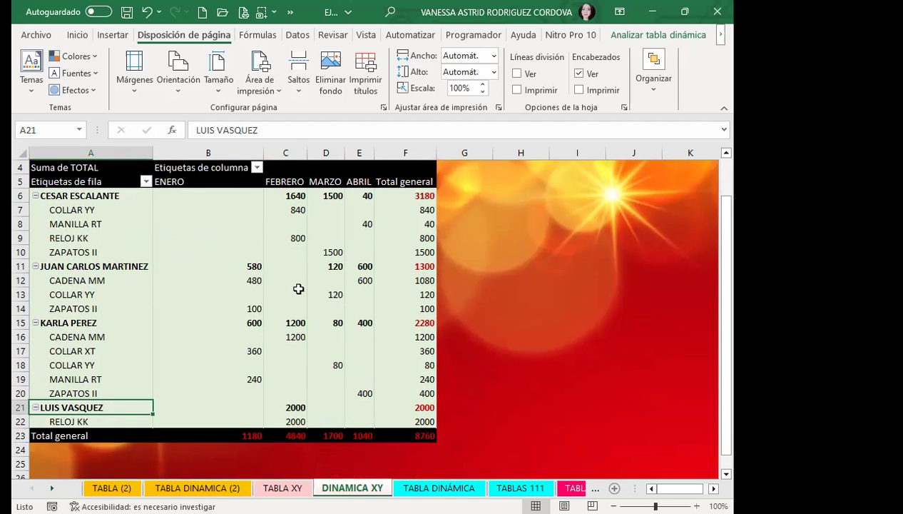
- Collapse all four clients in the pivot table so only their totals by month are listed
mouse_move(204, 320)
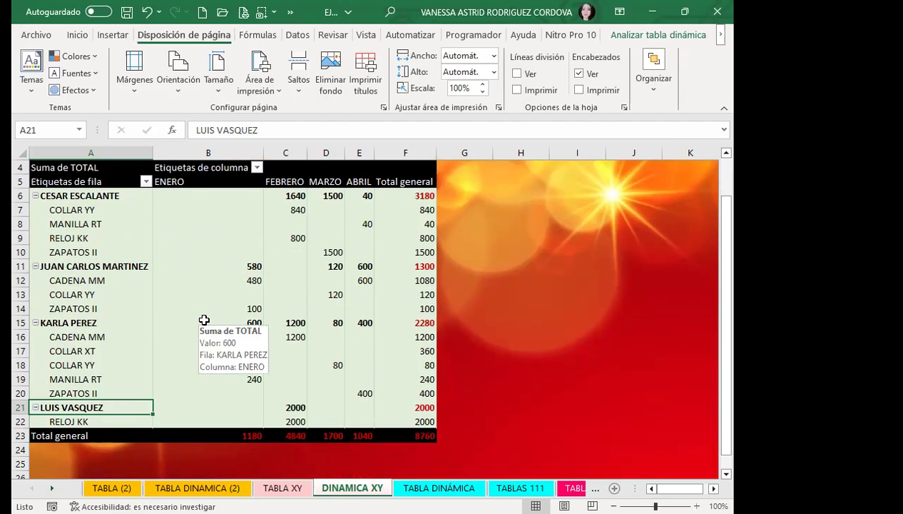
click(35, 196)
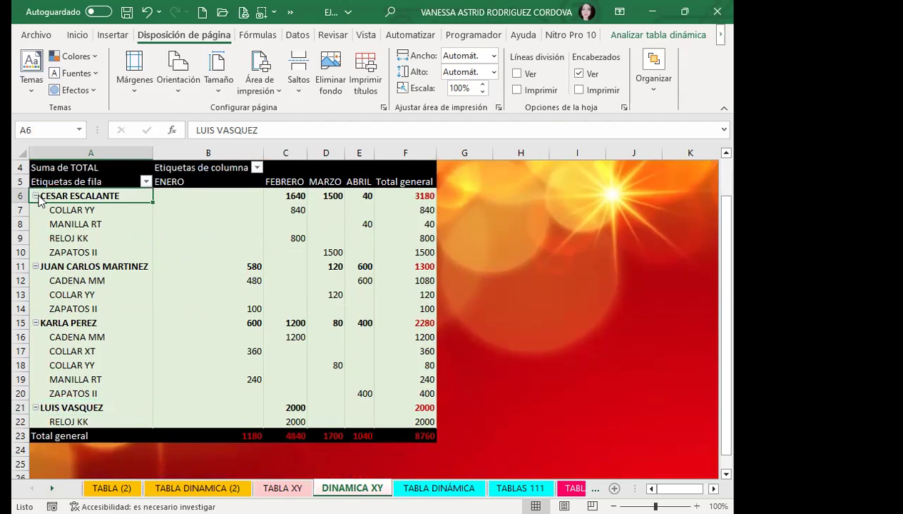
click(35, 210)
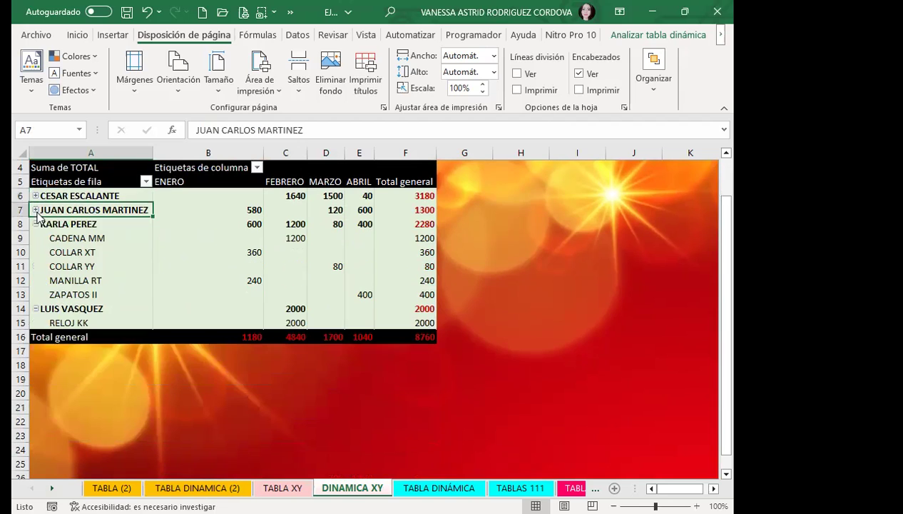
click(35, 224)
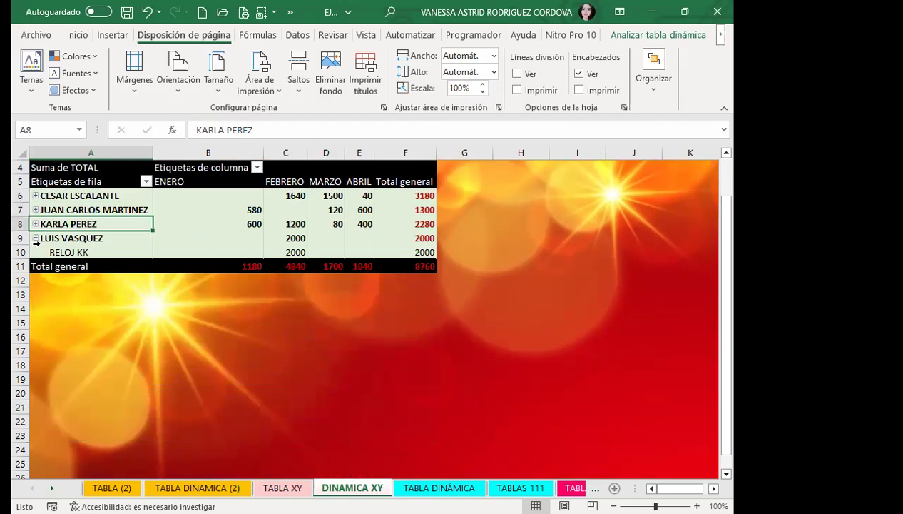
click(35, 238)
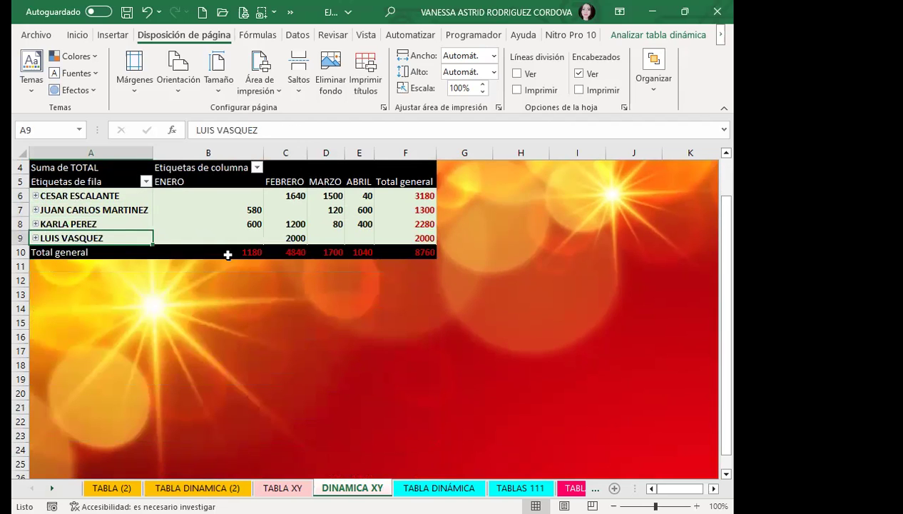
mouse_move(228, 255)
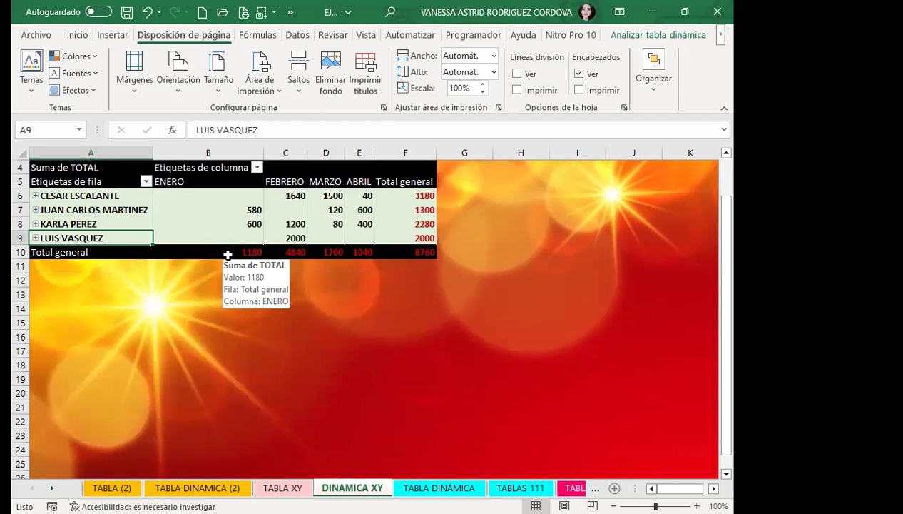
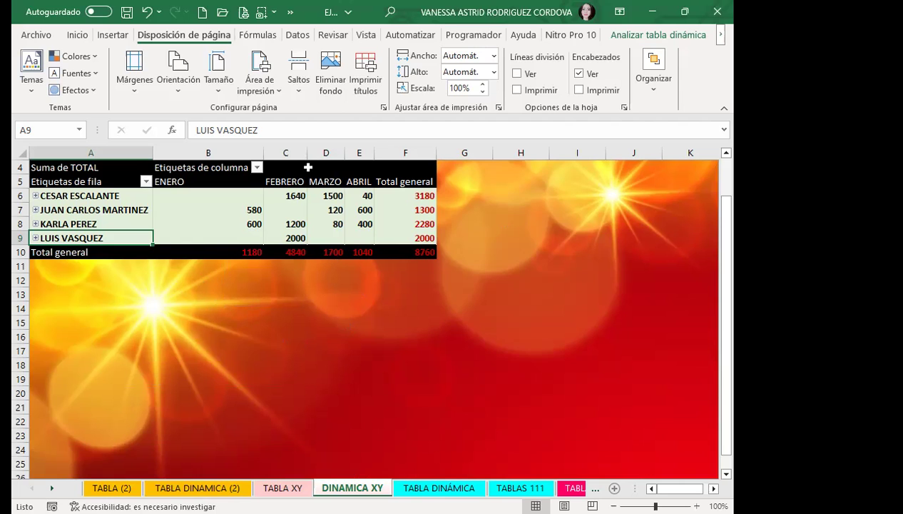
scroll(409, 278, up, 1)
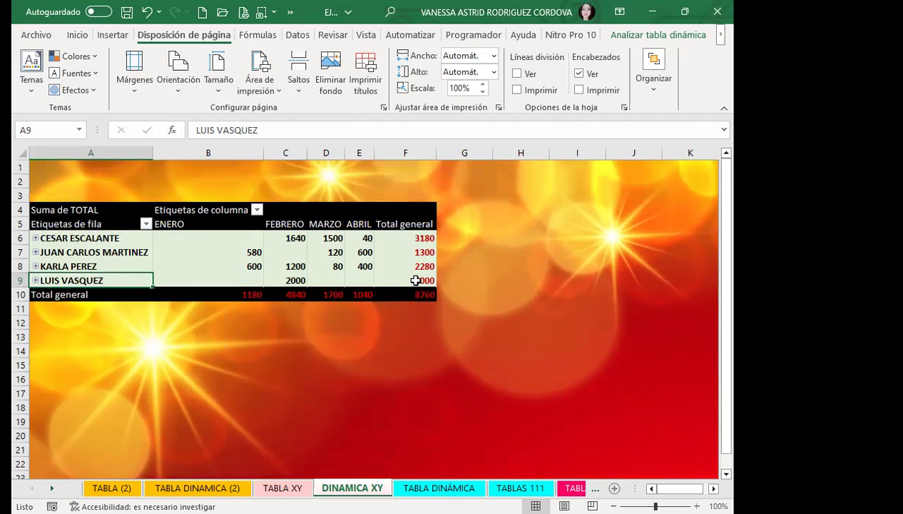
mouse_move(415, 281)
- Examine the supplier payments table on the TABLA DINÁMICA sheet and the two questions written beside it
click(426, 490)
scroll(364, 339, down, 5)
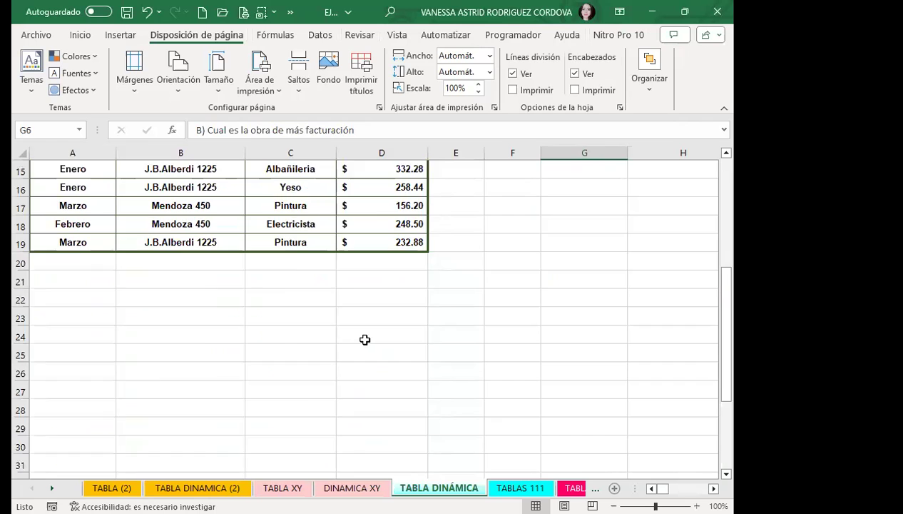
scroll(319, 310, up, 5)
click(296, 283)
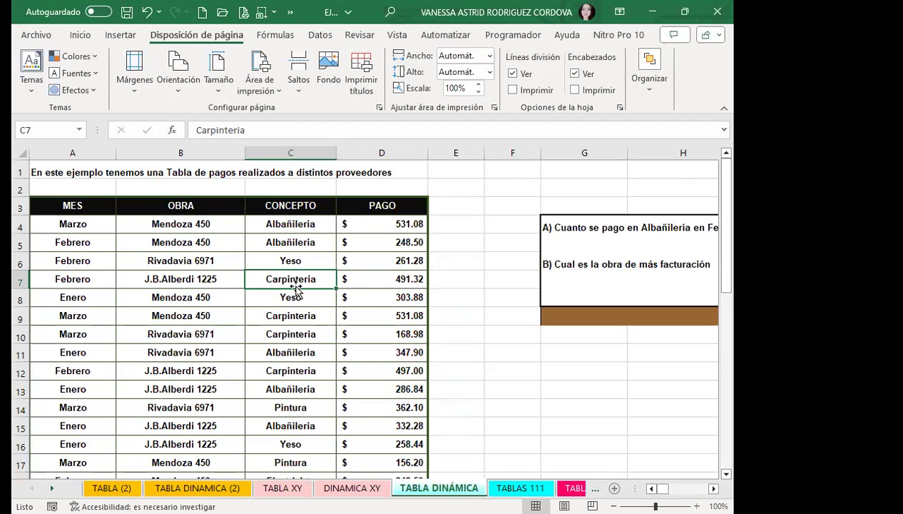
scroll(235, 289, down, 4)
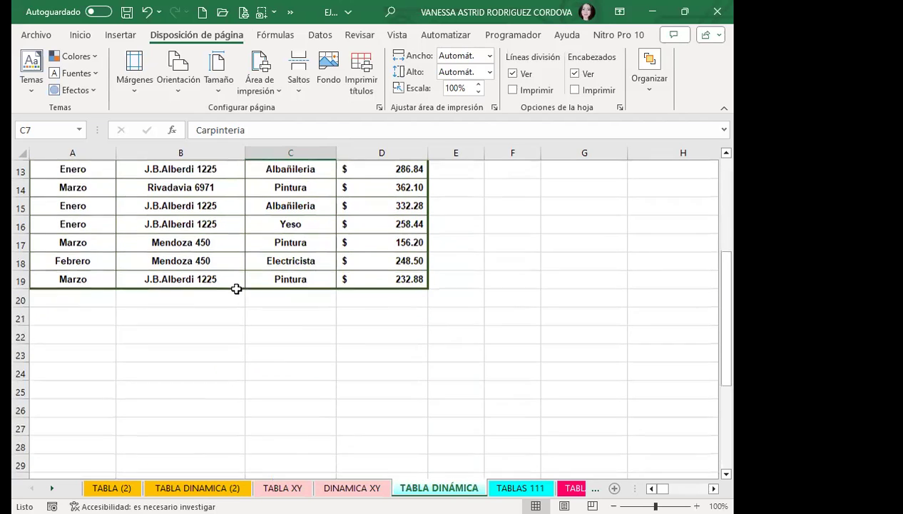
scroll(138, 308, up, 4)
scroll(139, 308, down, 3)
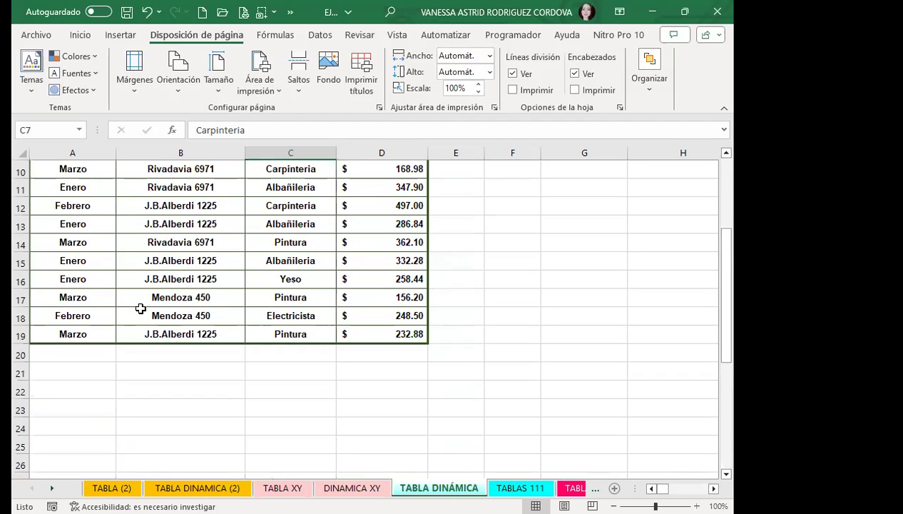
scroll(178, 313, up, 3)
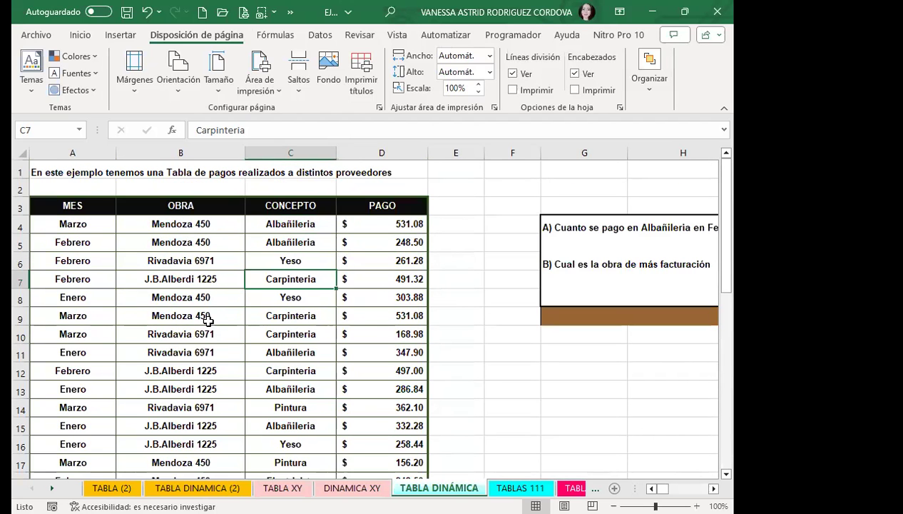
scroll(207, 320, down, 4)
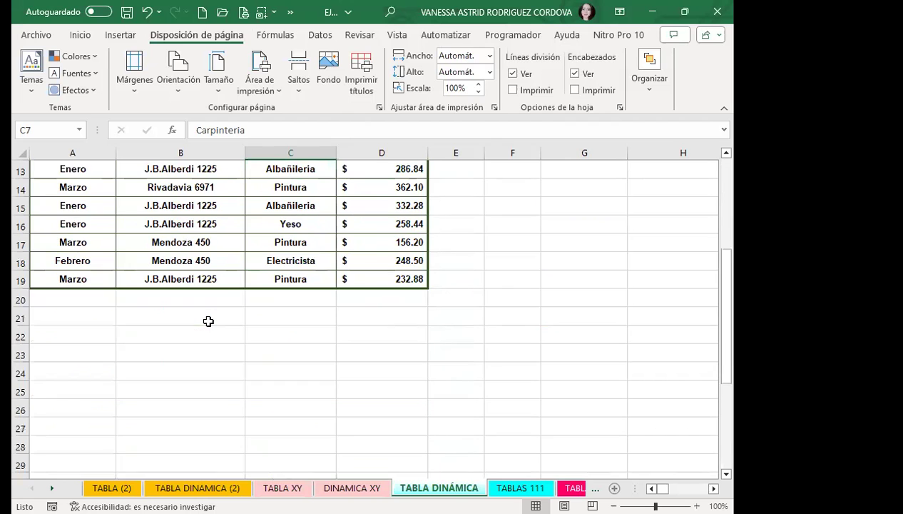
scroll(174, 324, up, 4)
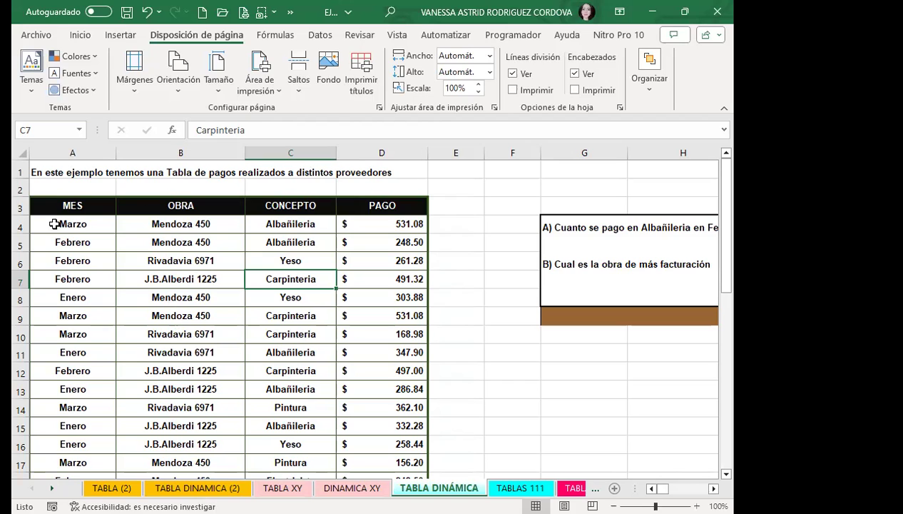
drag(54, 224, 328, 224)
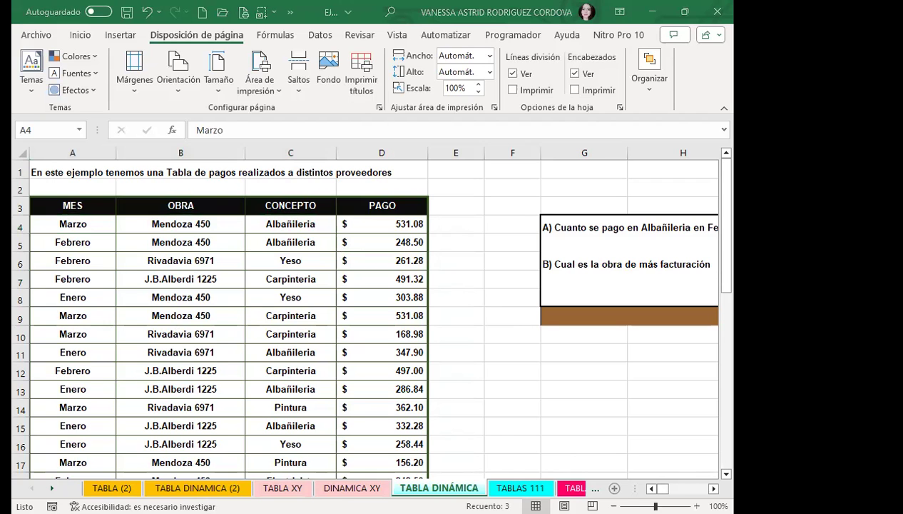
scroll(368, 310, right, 3)
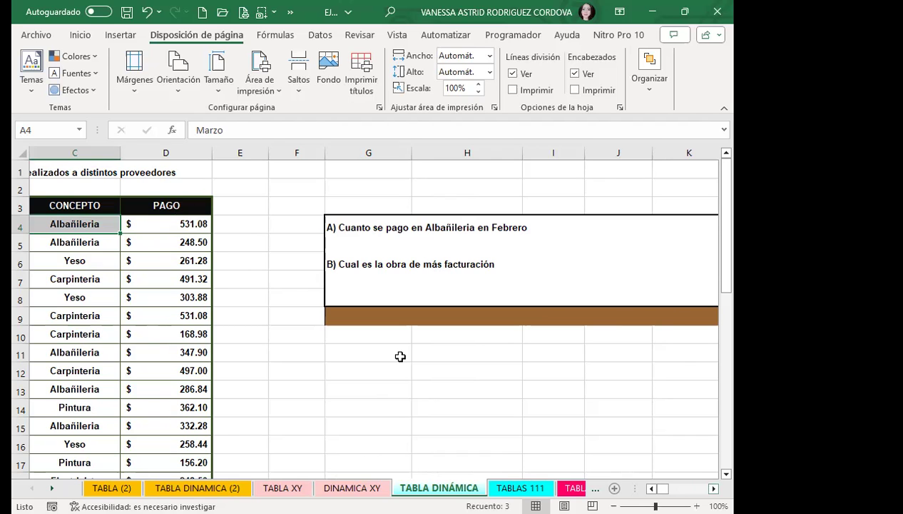
scroll(298, 359, left, 2)
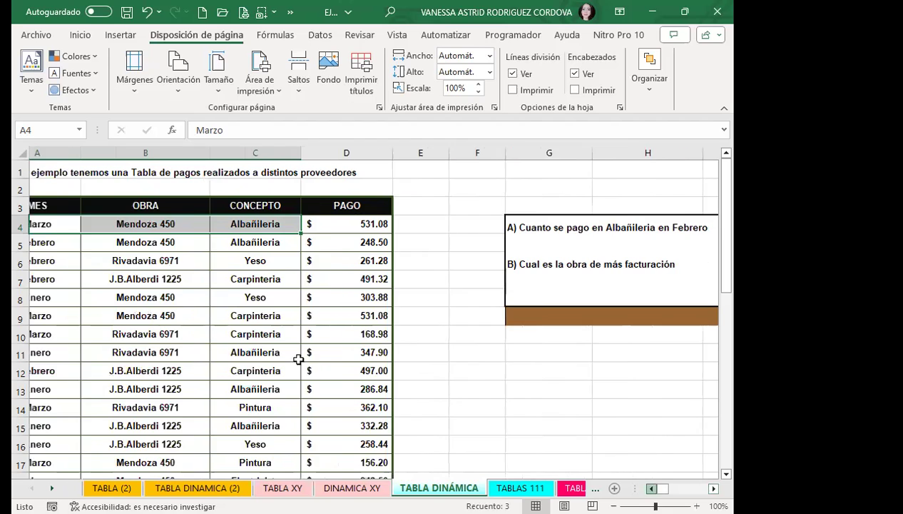
scroll(299, 359, left, 1)
- Insert a pivot table from range A3:D19 of TABLA DINÁMICA at cell A4 of the existing TABLAS 111 sheet
click(235, 297)
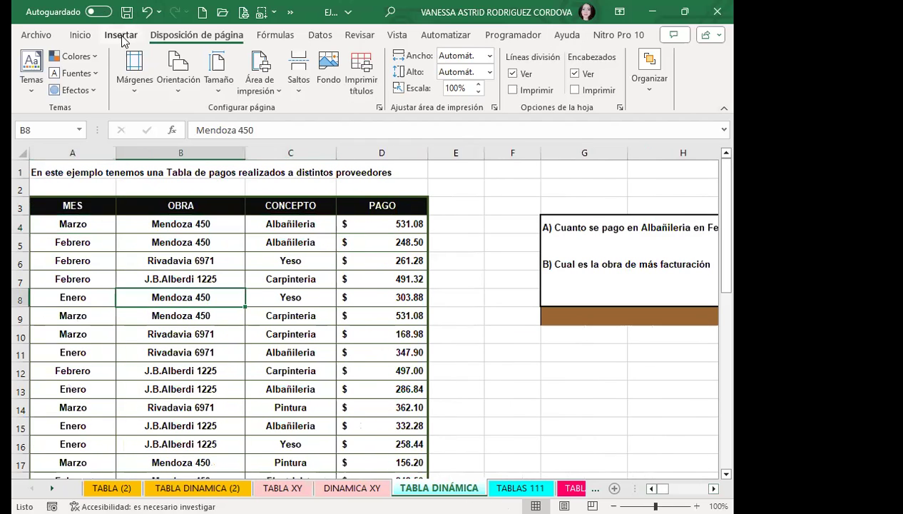
click(120, 36)
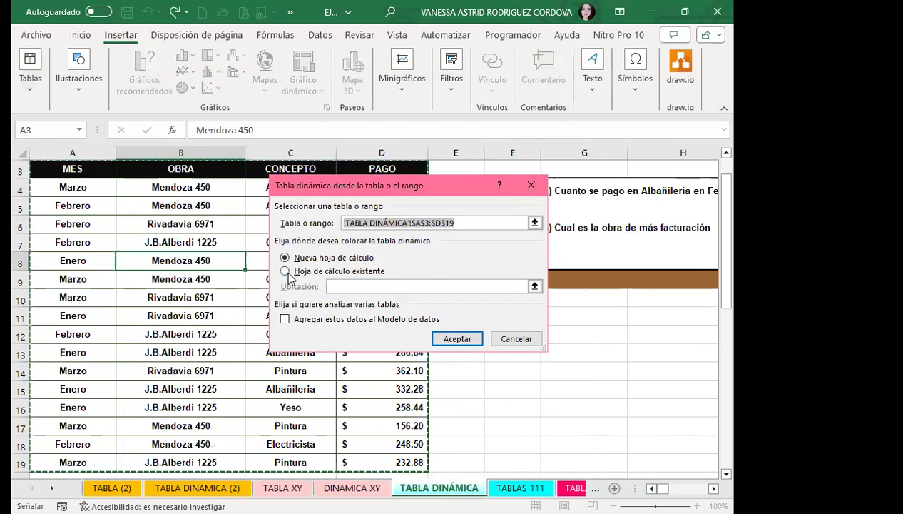
click(285, 271)
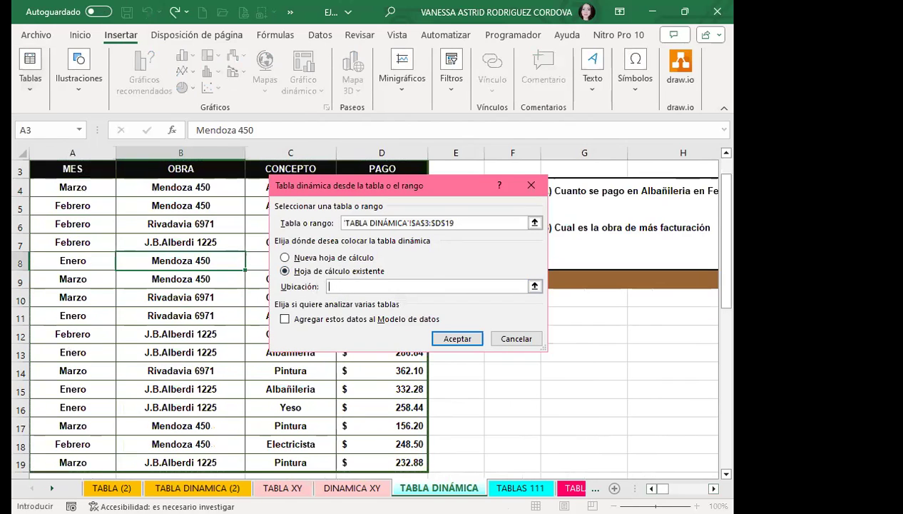
click(520, 487)
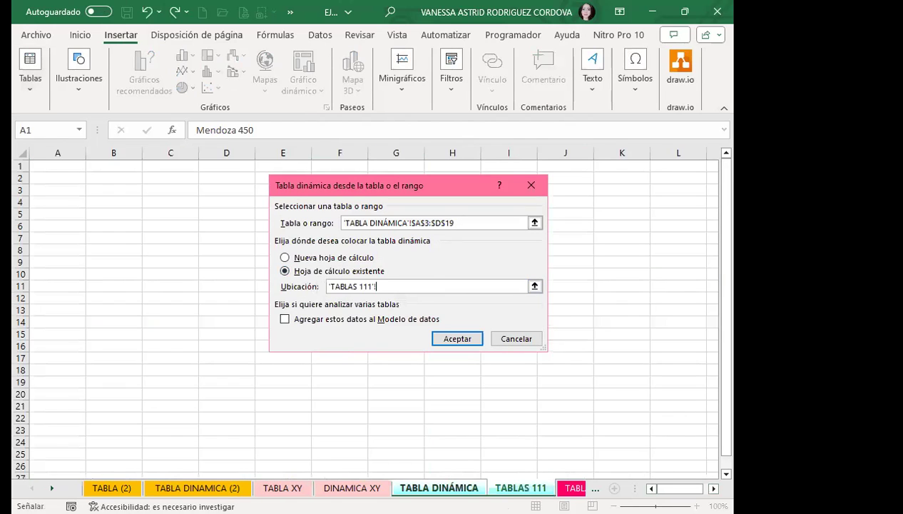
click(62, 202)
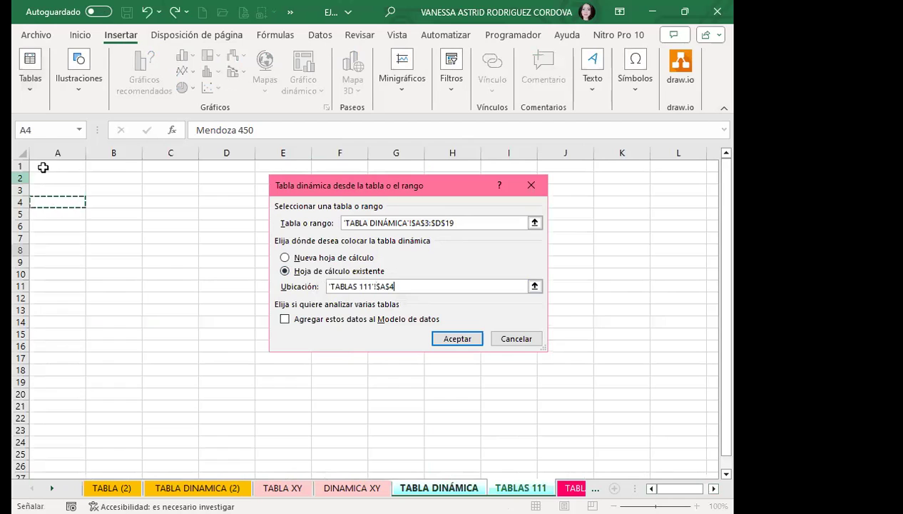
click(456, 338)
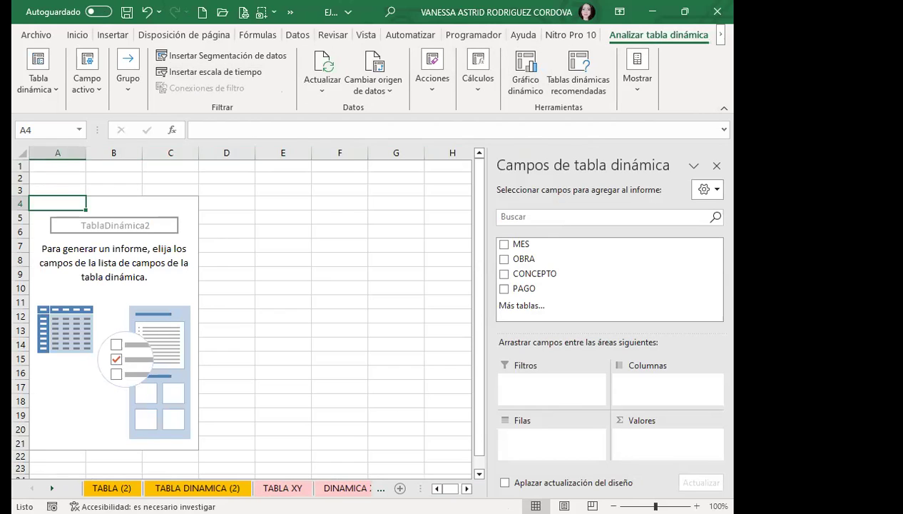
- Recheck the questions on the TABLA DINÁMICA sheet and name the new pivot table on TABLAS 111 ALBAÑILERIA
key(ctrl+Page_Up)
key(ctrl+Page_Down)
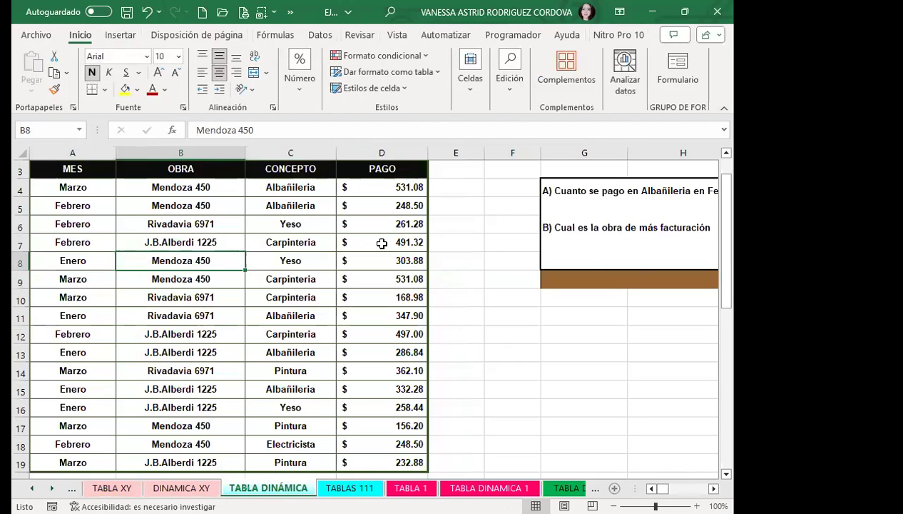
click(594, 205)
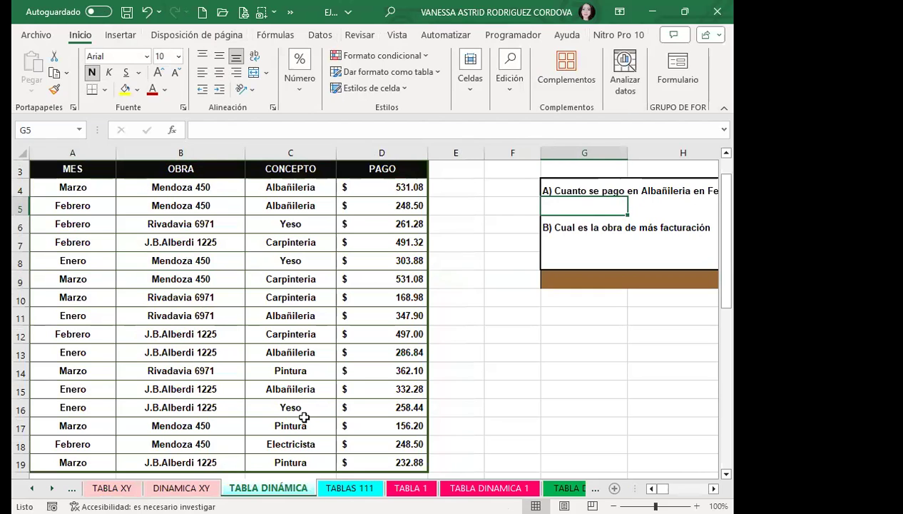
key(ctrl+Page_Down)
click(656, 34)
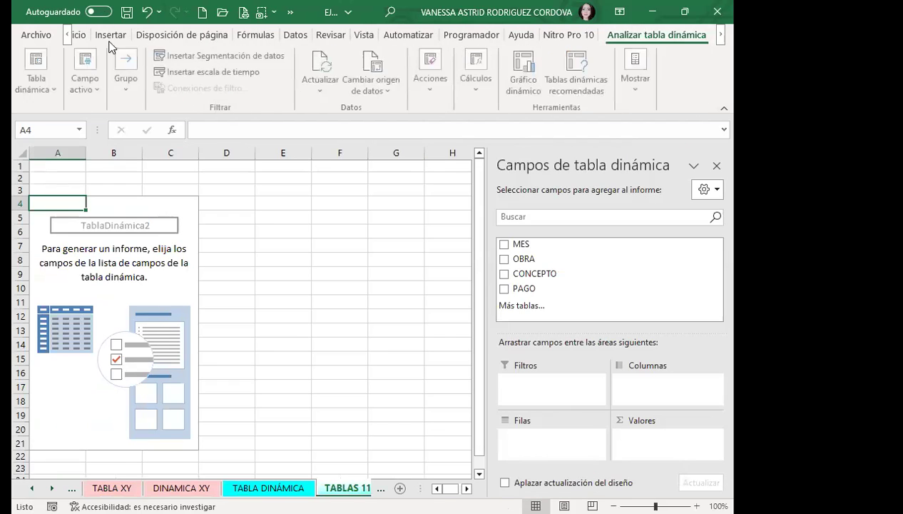
click(37, 94)
click(63, 139)
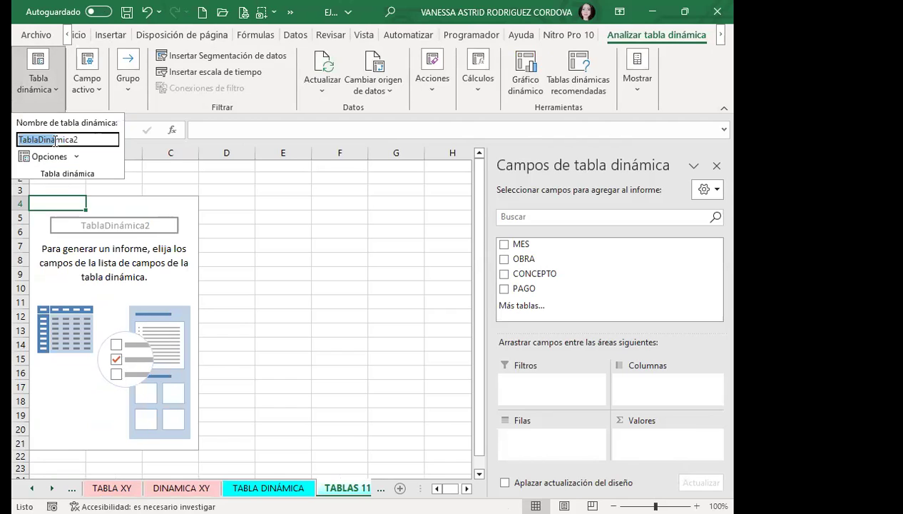
click(82, 138)
double_click(82, 138)
text(A)
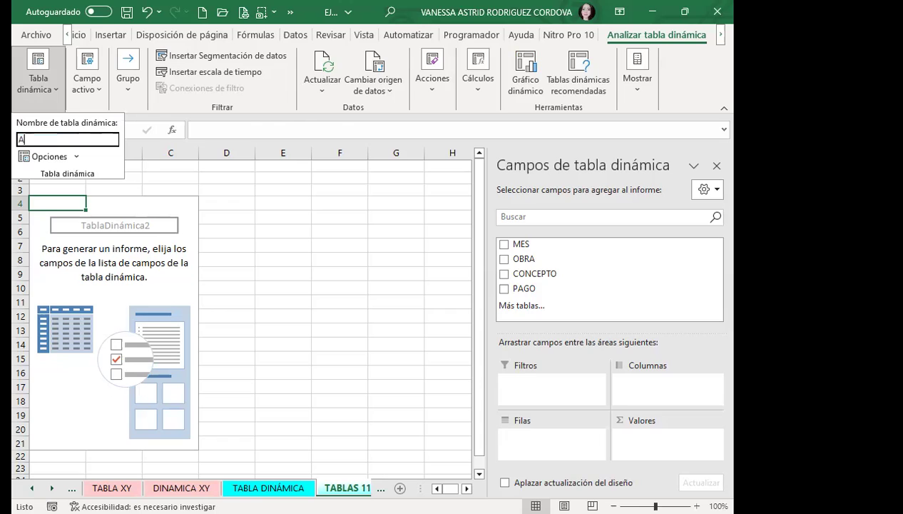
text(LBAÑILERIA)
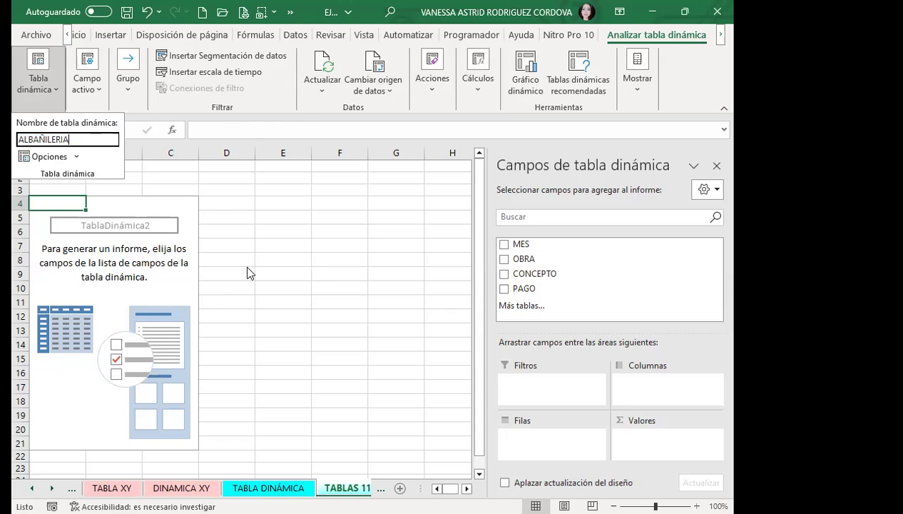
click(173, 247)
- Insert a second pivot table from range A3:D19 of TABLA DINÁMICA at cell A40 of the existing TABLAS 111 sheet
scroll(168, 256, down, 2)
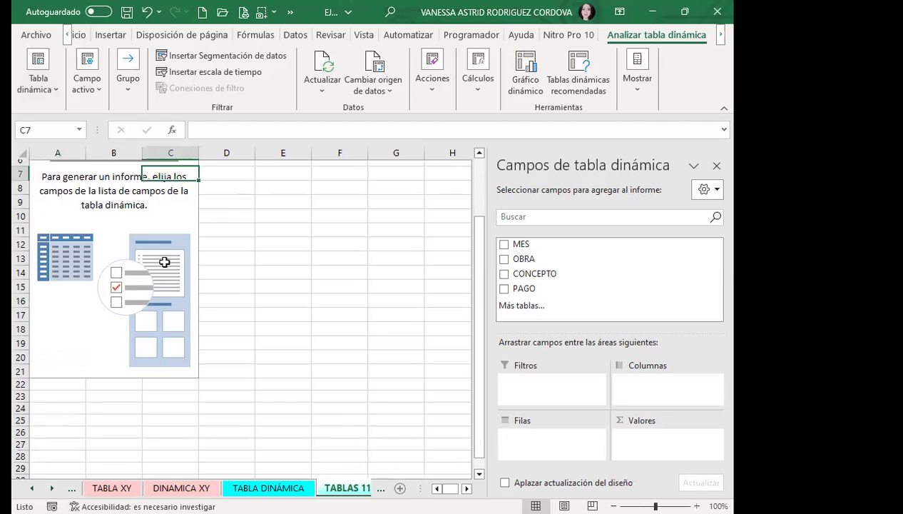
scroll(164, 261, down, 2)
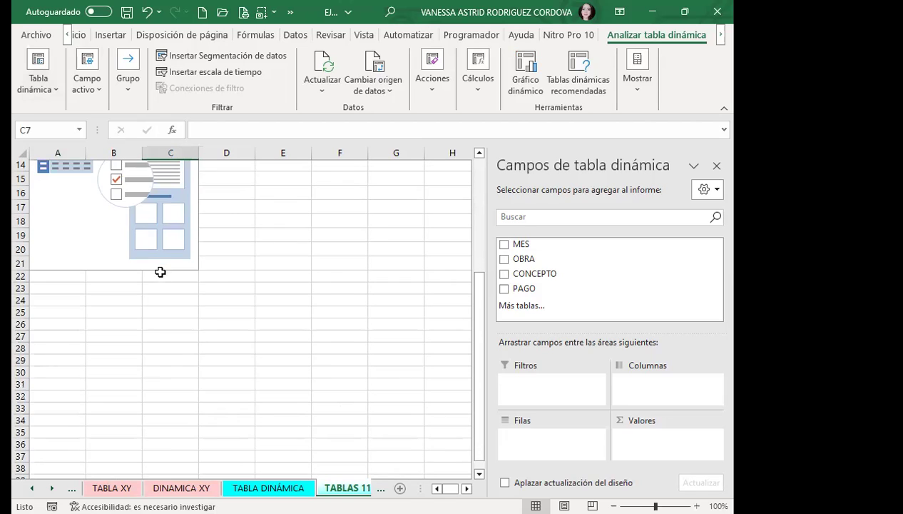
scroll(161, 271, down, 5)
scroll(52, 258, up, 5)
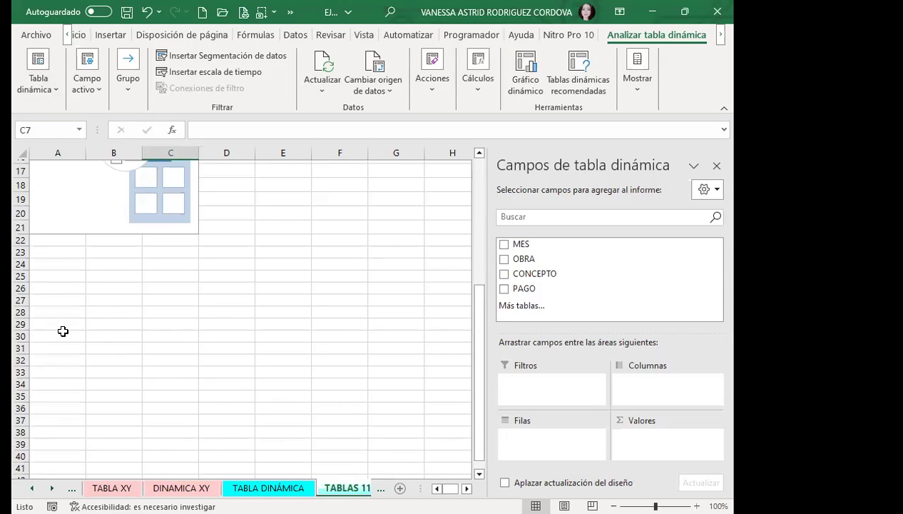
scroll(72, 323, down, 4)
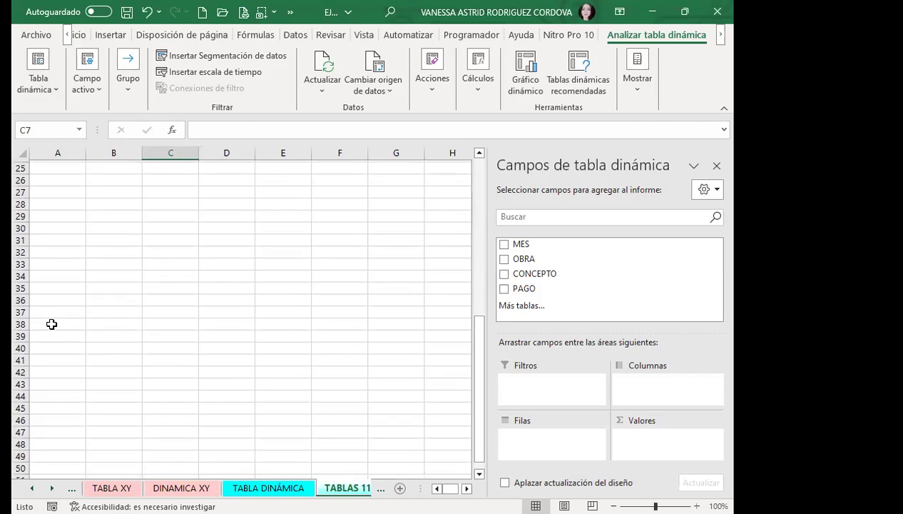
click(38, 315)
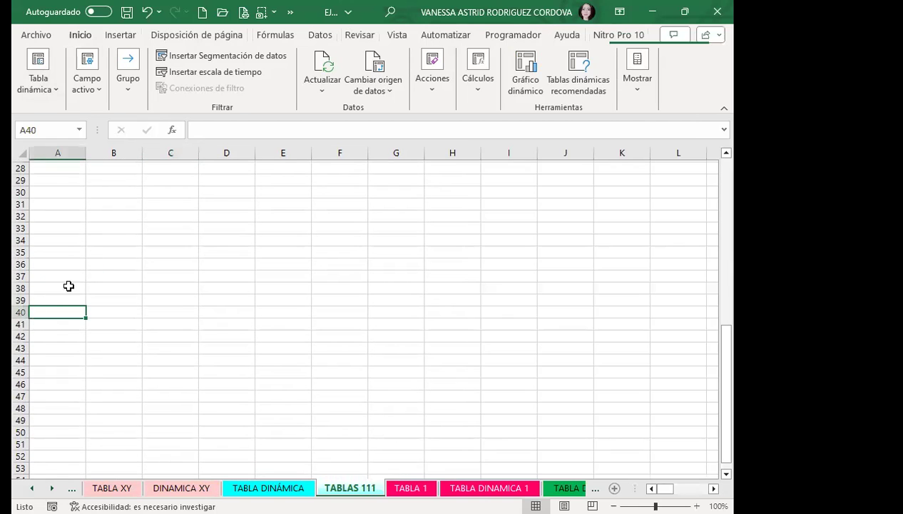
click(268, 487)
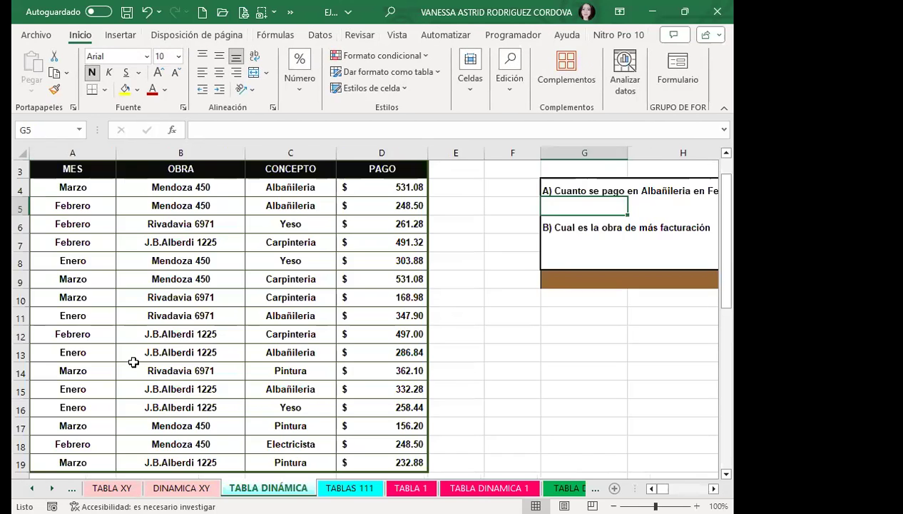
click(175, 293)
click(121, 36)
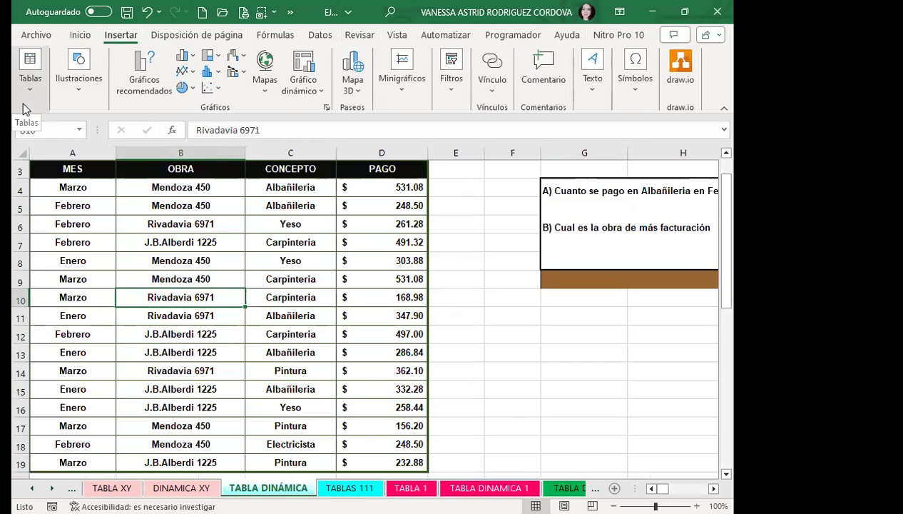
key(alt+n)
key(v)
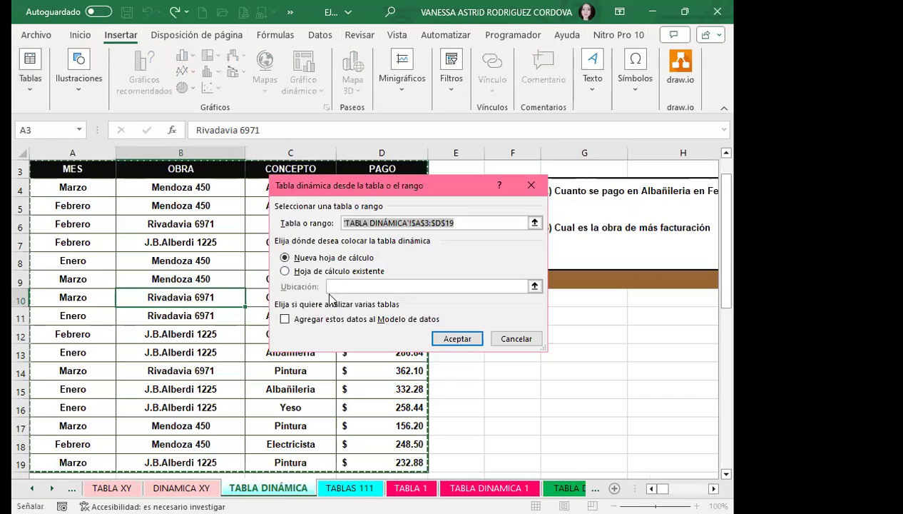
click(294, 271)
click(448, 340)
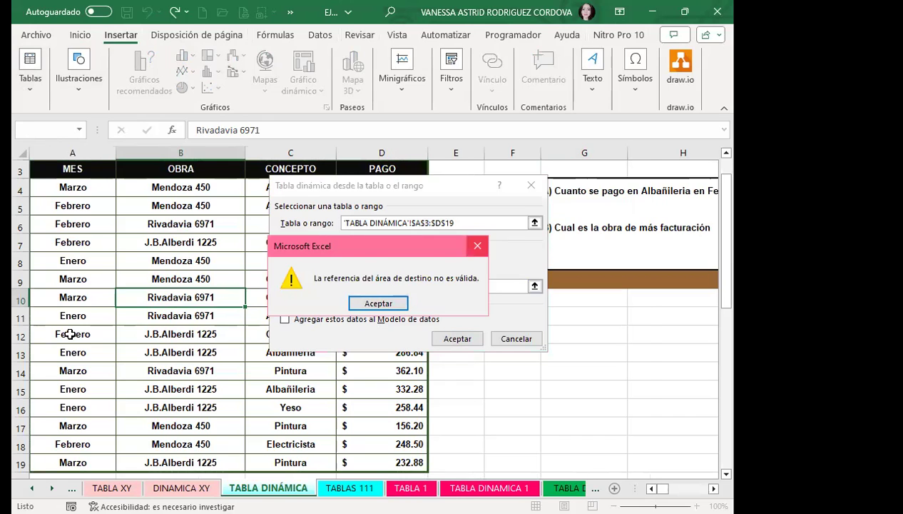
key(Return)
key(ctrl+Page_Down)
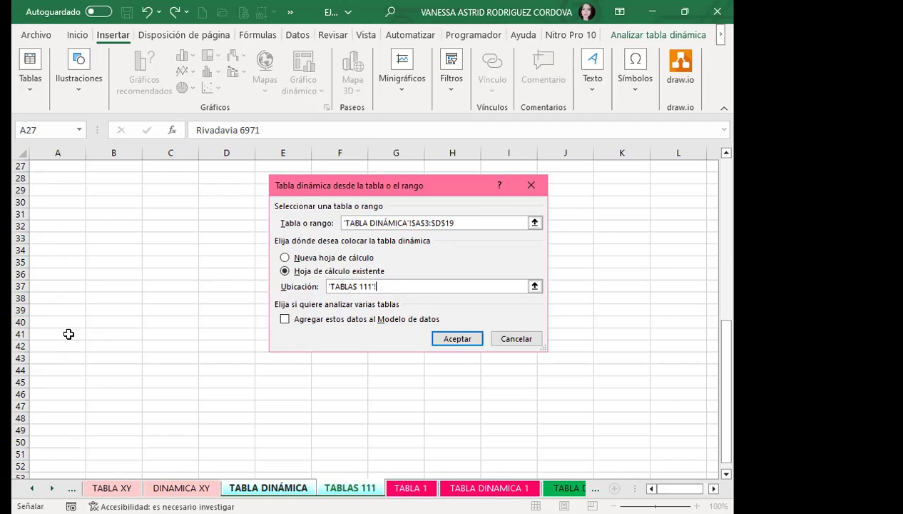
click(52, 319)
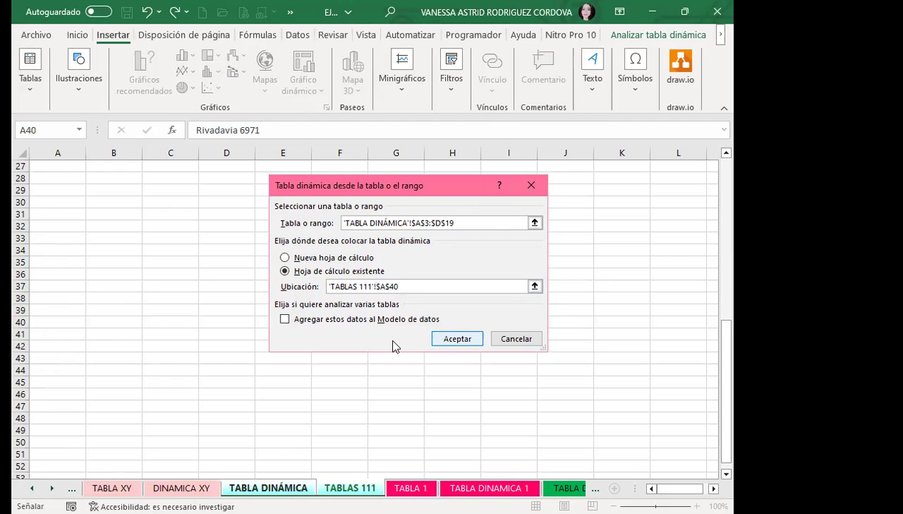
key(Return)
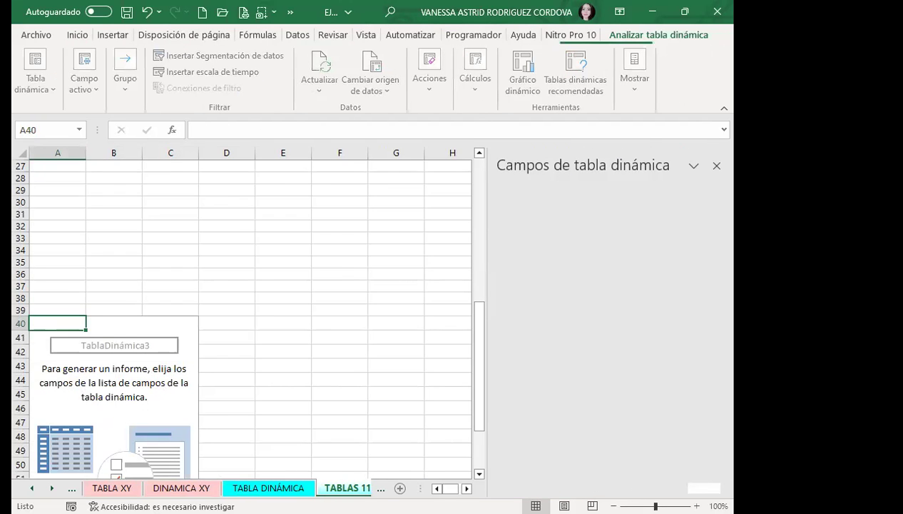
- Name the pivot table at A40 FACTURACIÓN
click(40, 90)
click(90, 139)
text(FAC)
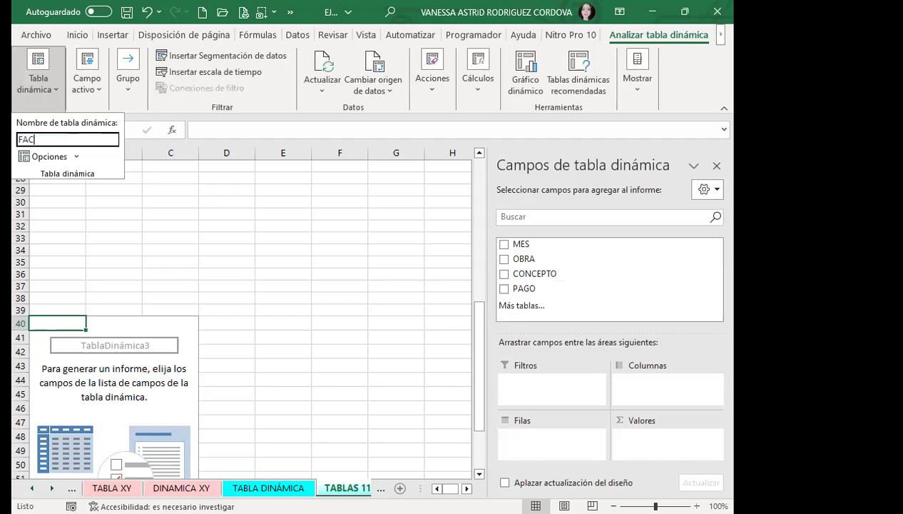
text(TURACIÓN)
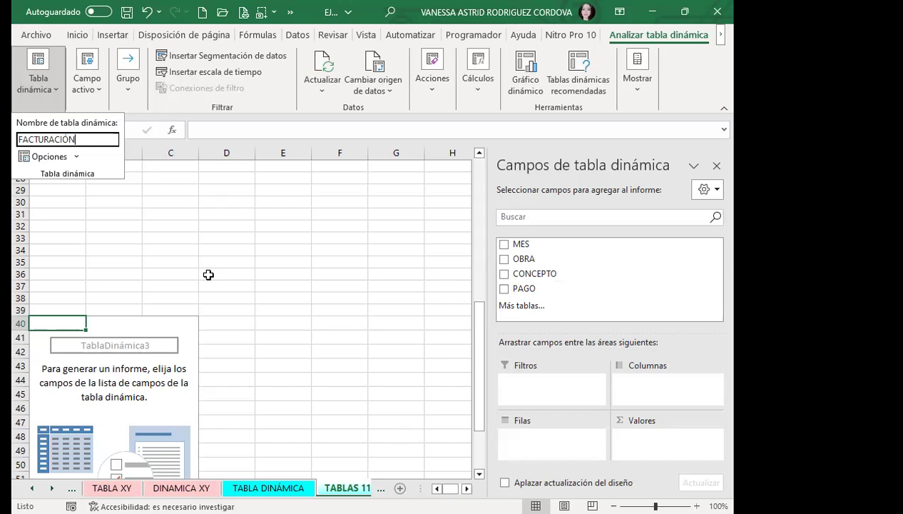
key(Return)
- Examine the empty ALBAÑILERIA and FACTURACIÓN pivot tables on TABLAS 111, selecting cells inside and outside them to compare when the field list is offered
scroll(135, 354, up, 7)
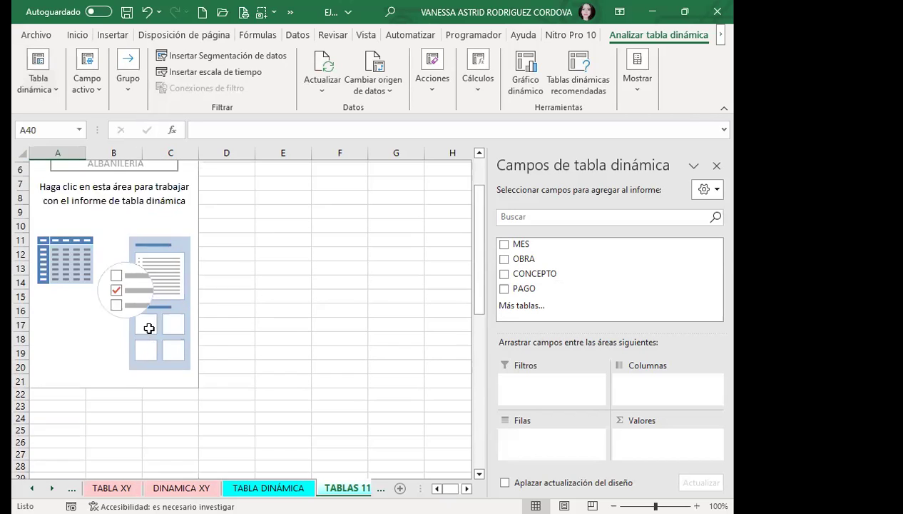
scroll(148, 328, up, 2)
click(159, 271)
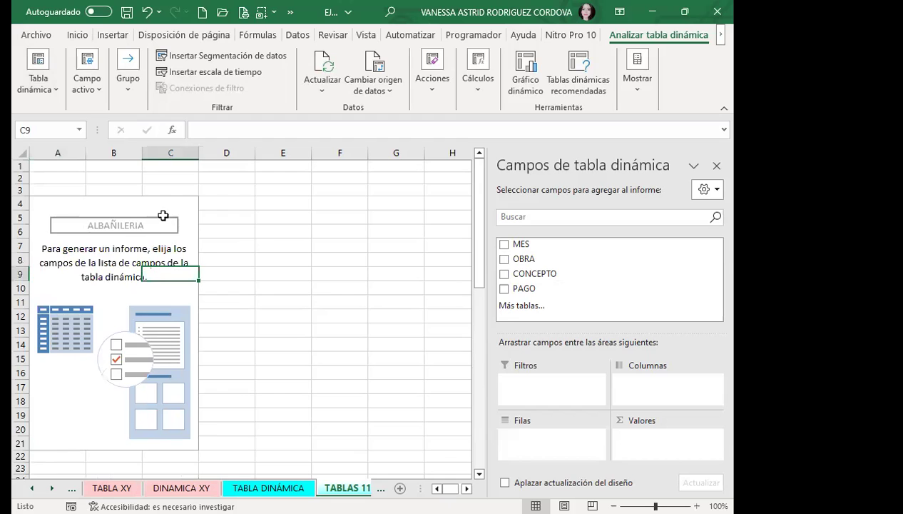
scroll(186, 243, down, 3)
scroll(178, 313, down, 7)
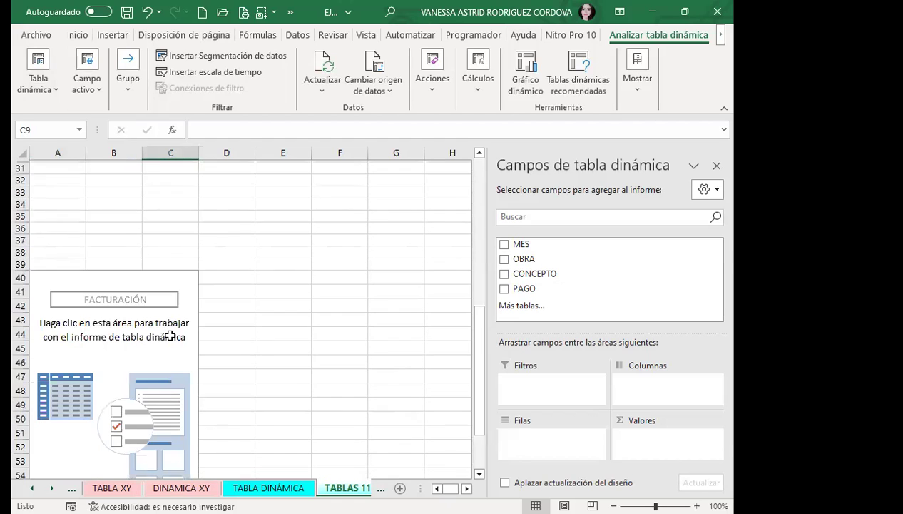
scroll(188, 309, up, 10)
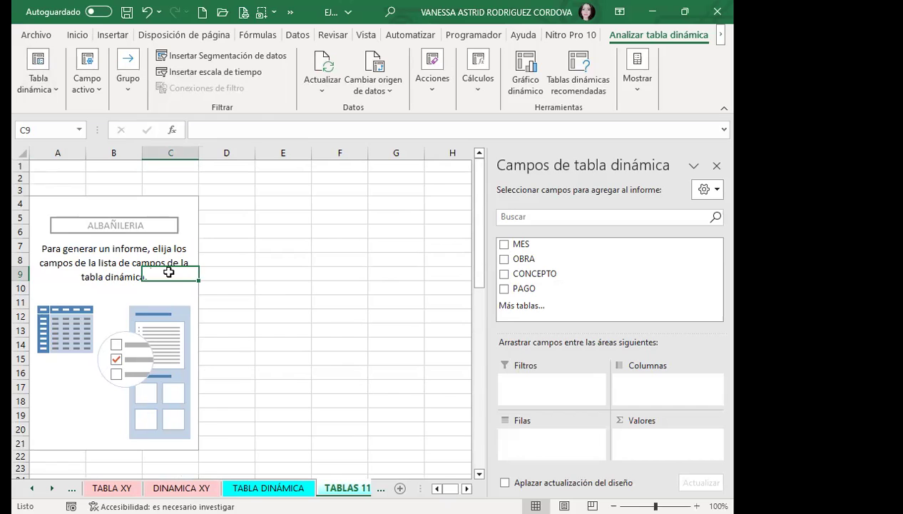
click(171, 203)
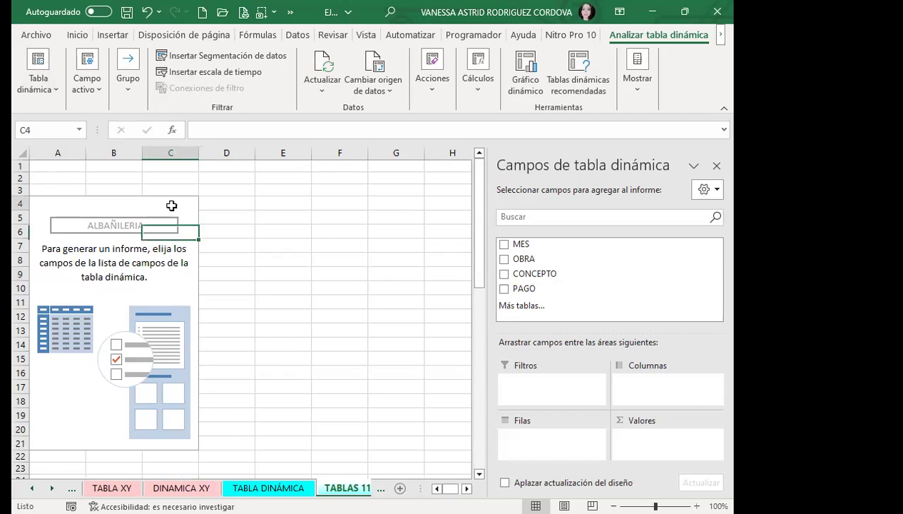
click(289, 257)
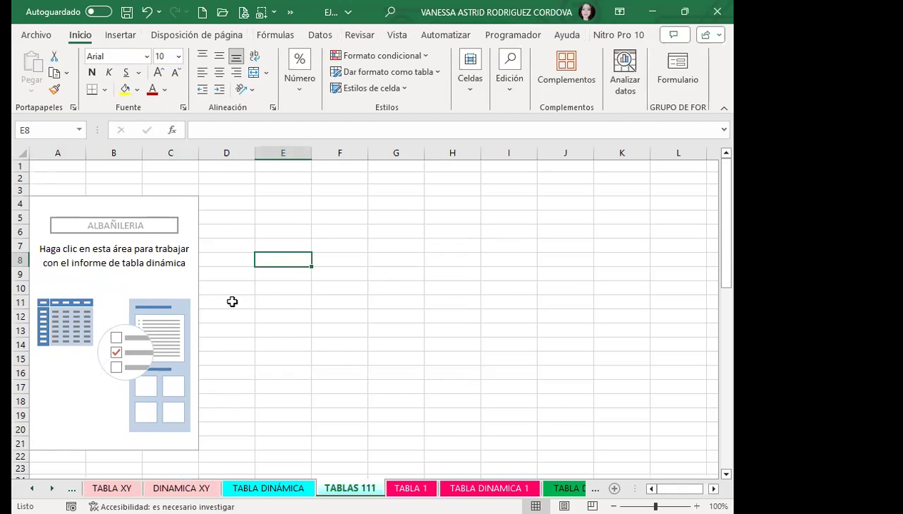
scroll(181, 306, down, 11)
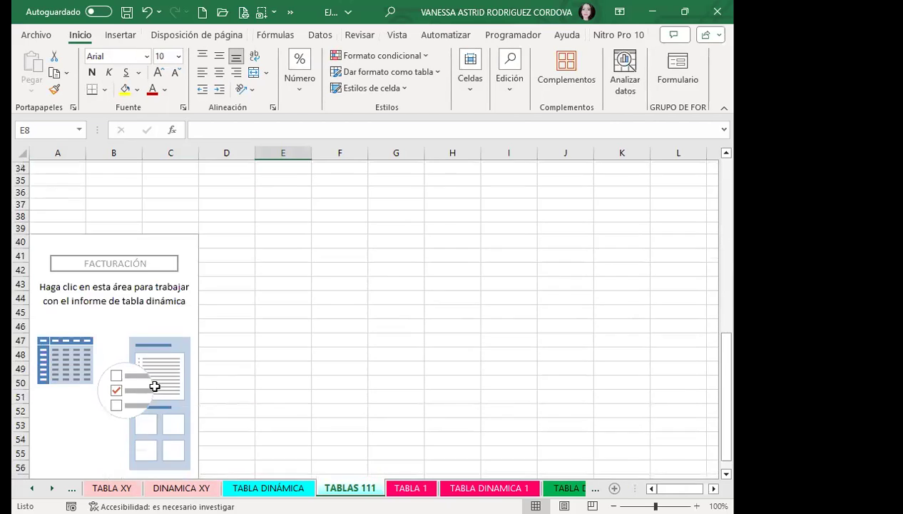
scroll(154, 368, up, 11)
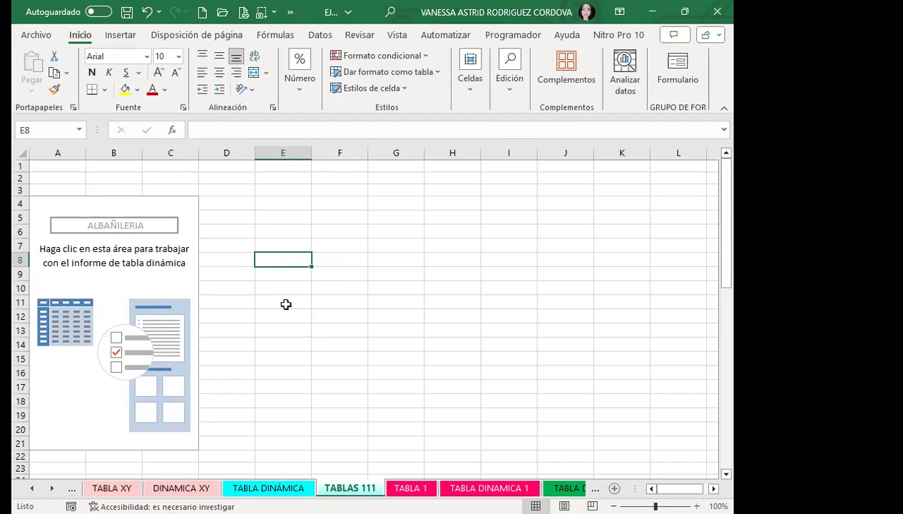
click(315, 332)
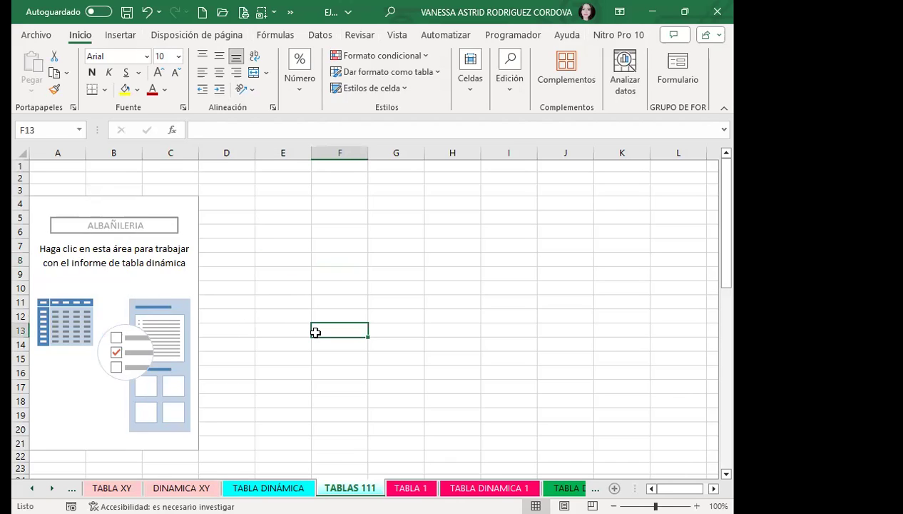
click(87, 203)
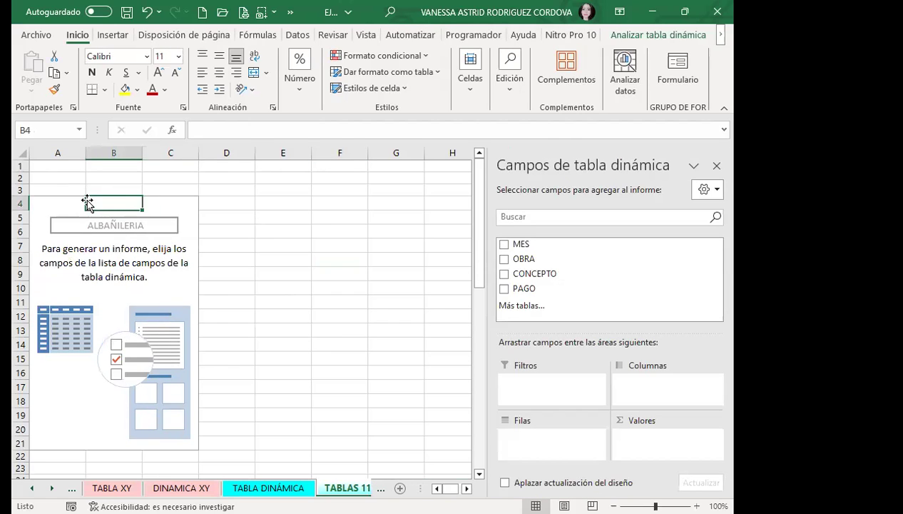
click(282, 330)
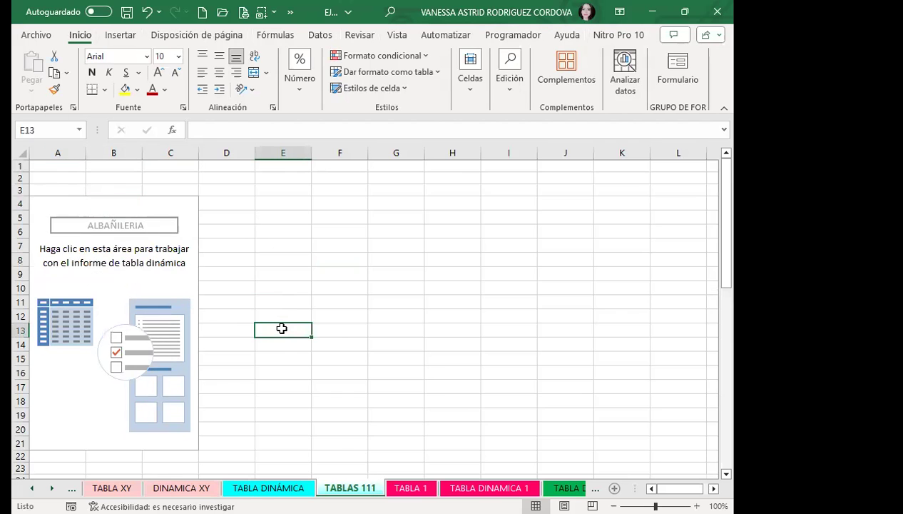
scroll(238, 334, down, 10)
scroll(237, 335, down, 3)
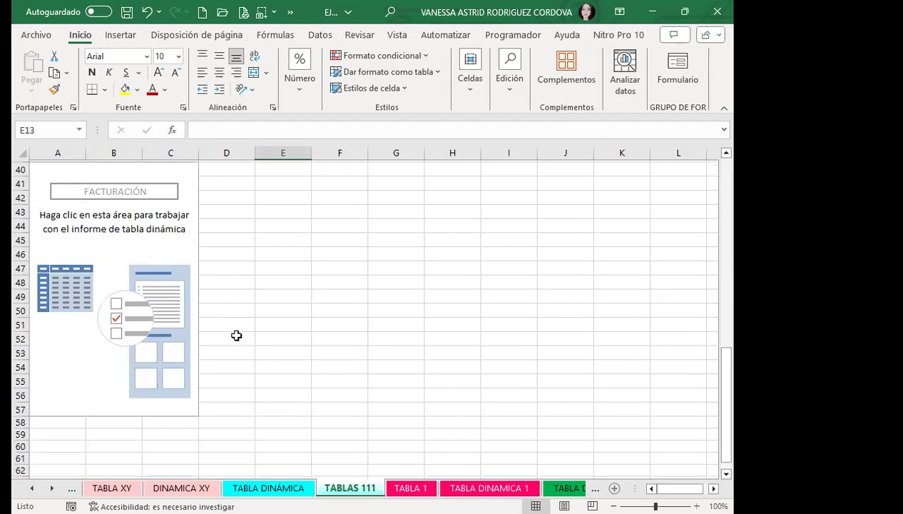
click(137, 240)
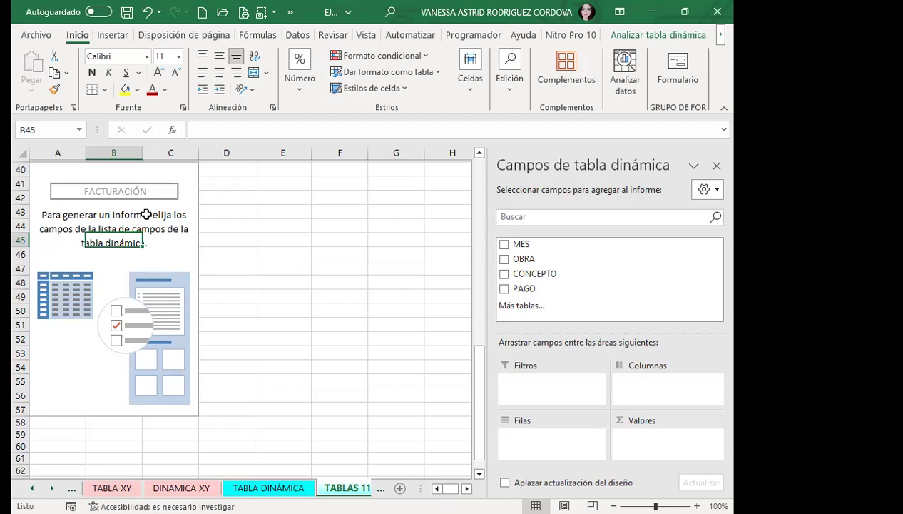
- Recheck the questions on TABLA DINÁMICA and lay out the ALBAÑILERIA pivot table with MES as columns, CONCEPTO as rows and sum of PAGO as values
scroll(154, 236, up, 13)
click(154, 235)
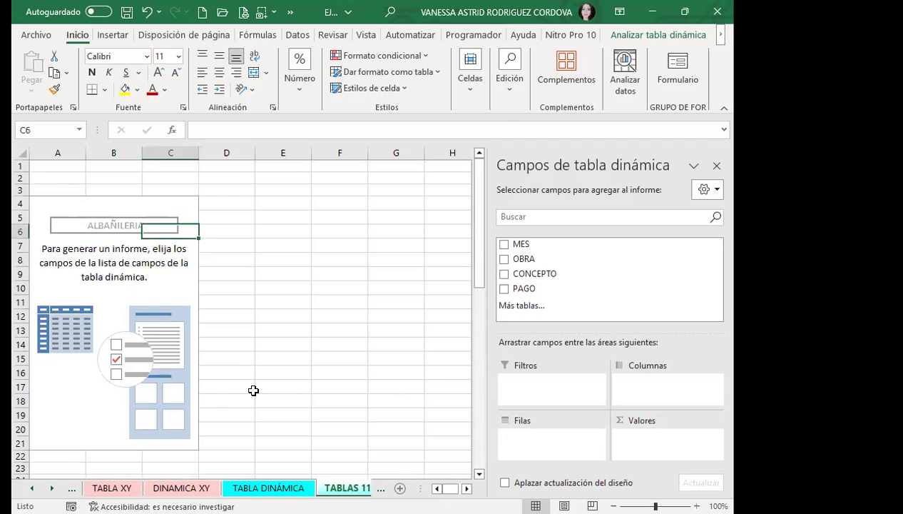
click(269, 488)
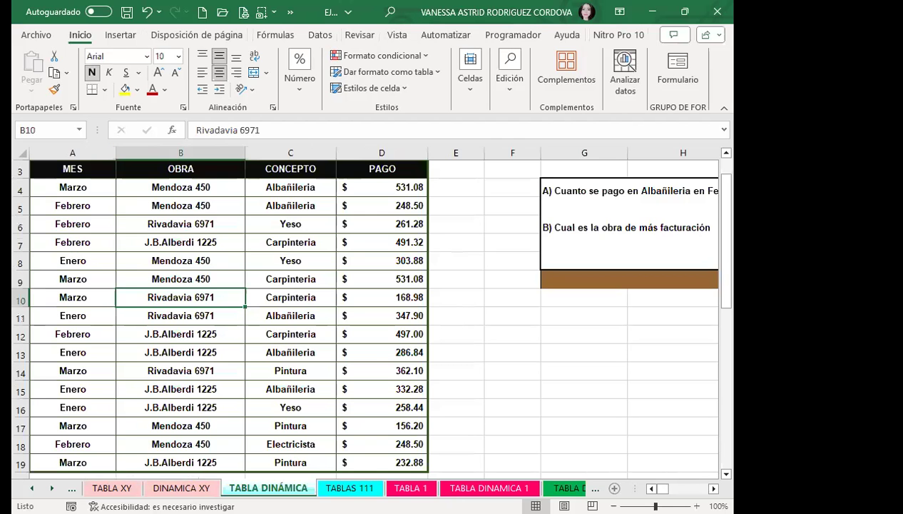
click(712, 487)
click(713, 488)
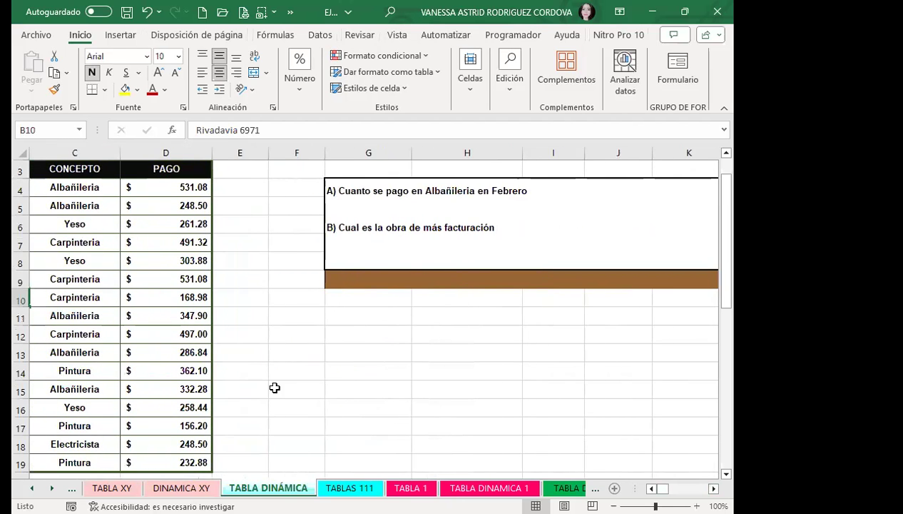
click(349, 488)
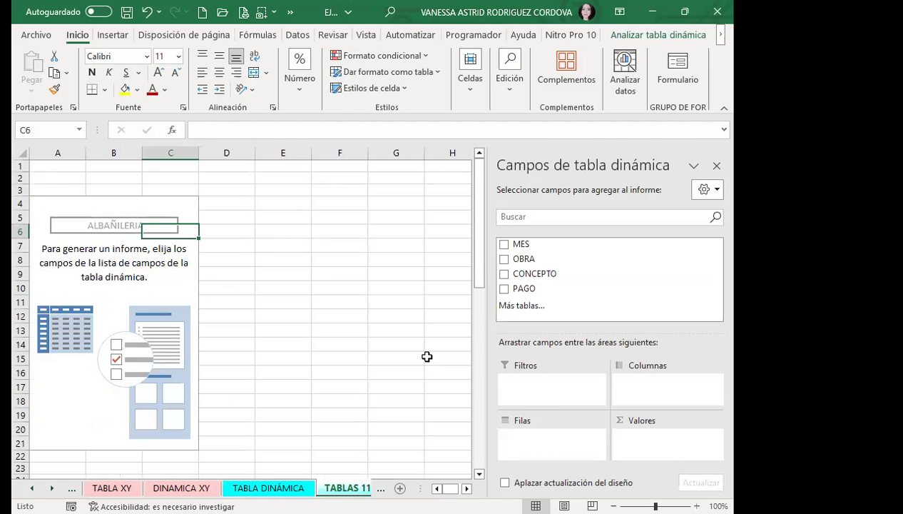
click(503, 244)
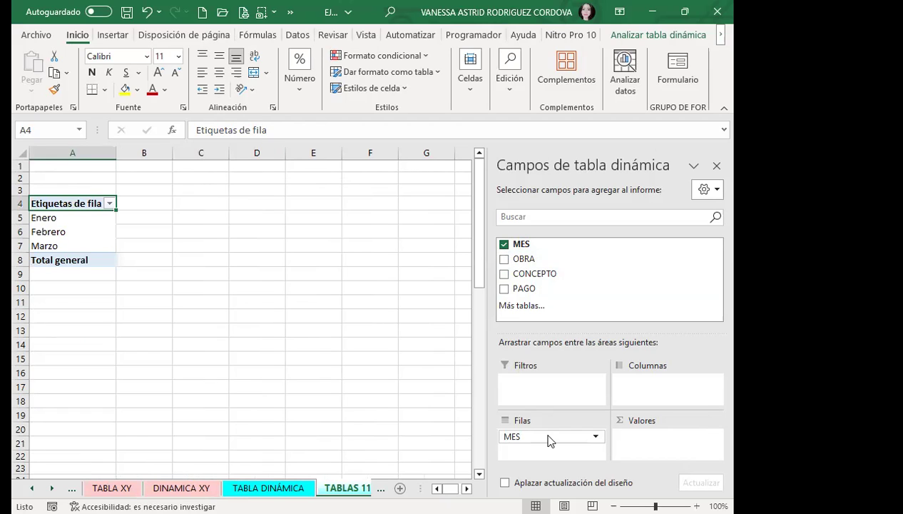
mouse_move(548, 434)
mouse_down()
mouse_move(537, 436)
mouse_move(635, 394)
mouse_move(641, 383)
mouse_up()
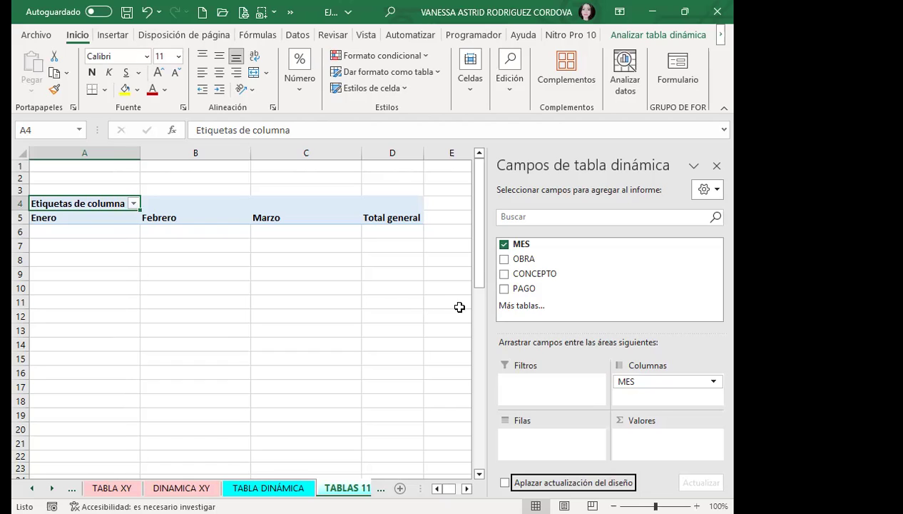
click(504, 274)
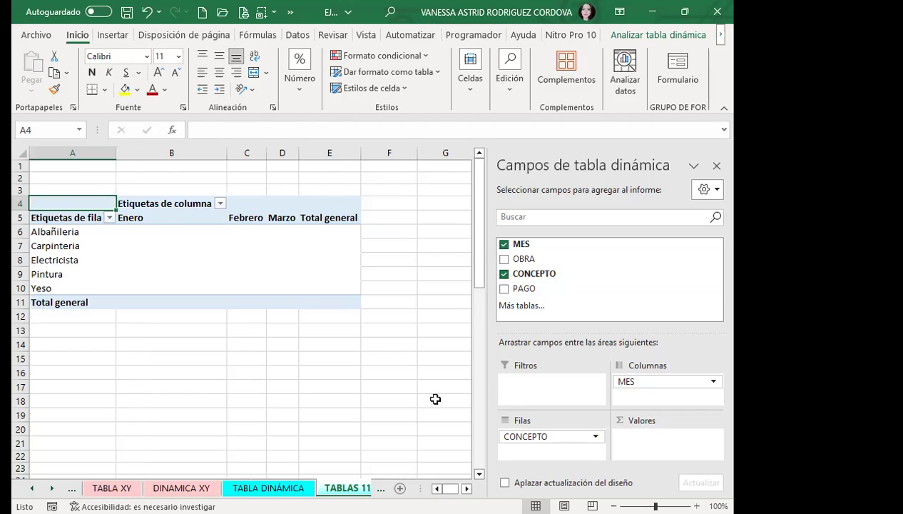
click(504, 289)
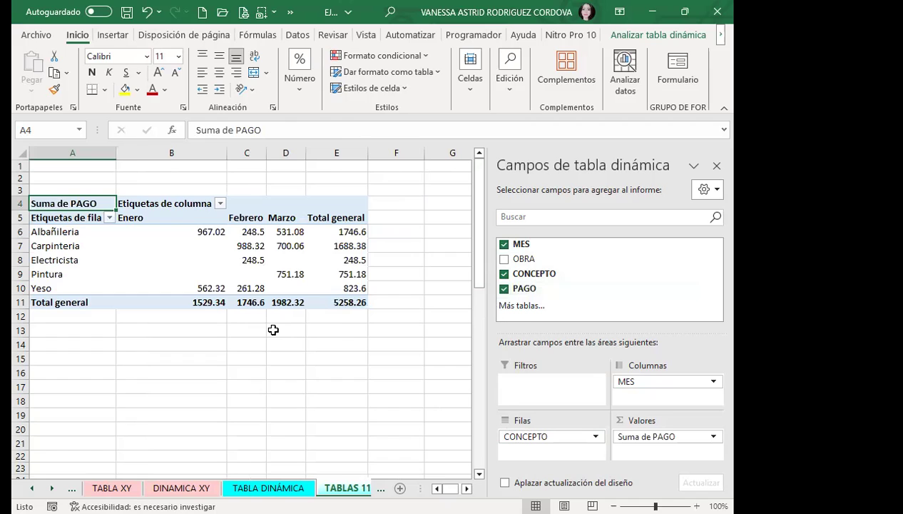
- Apply the light orange pivot table style to the ALBAÑILERIA pivot table
click(647, 34)
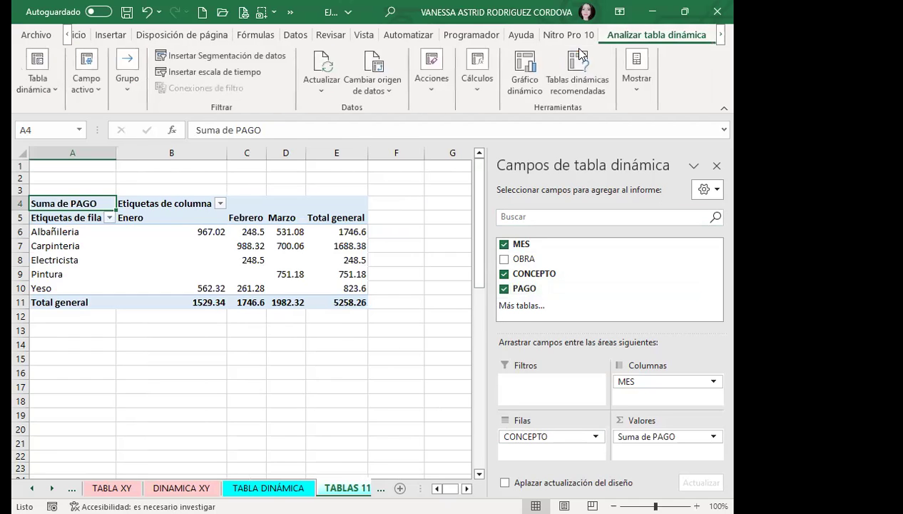
click(721, 35)
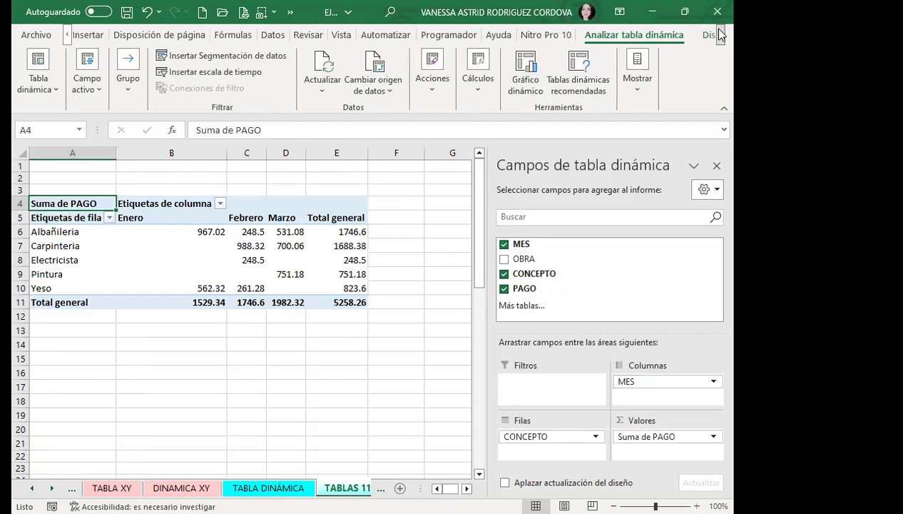
click(721, 34)
click(682, 35)
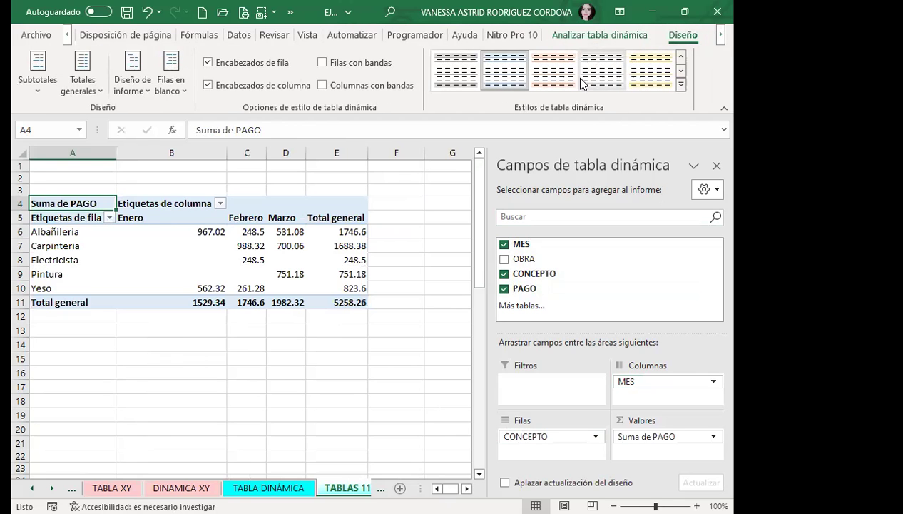
click(553, 70)
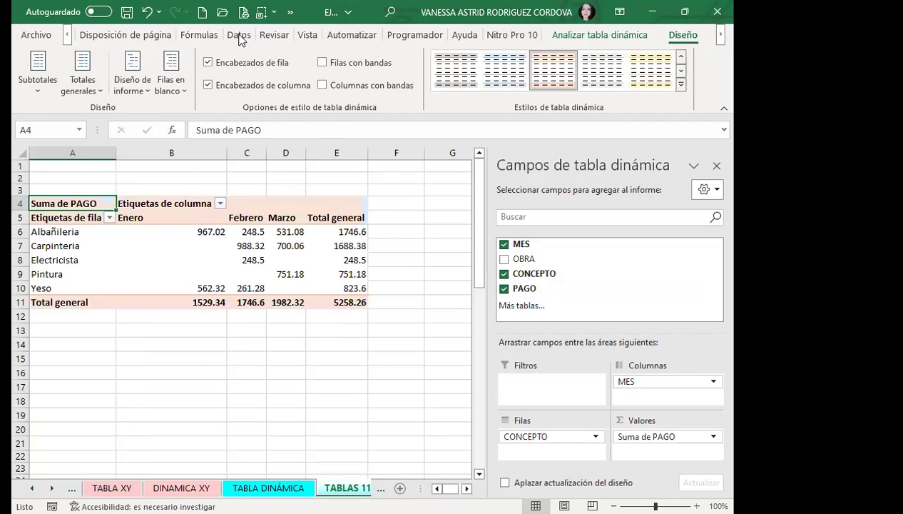
- Hide the gridlines on the TABLAS 111 sheet
click(239, 35)
click(308, 35)
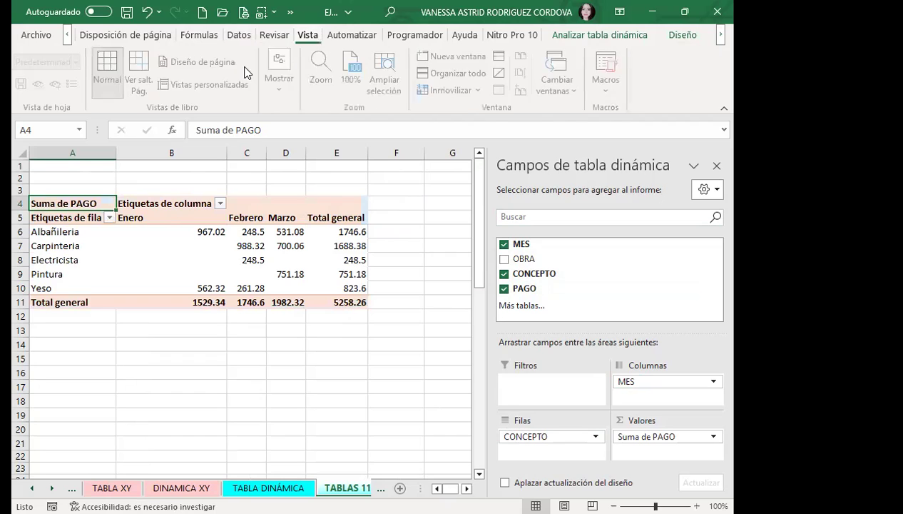
click(281, 77)
click(323, 139)
click(411, 221)
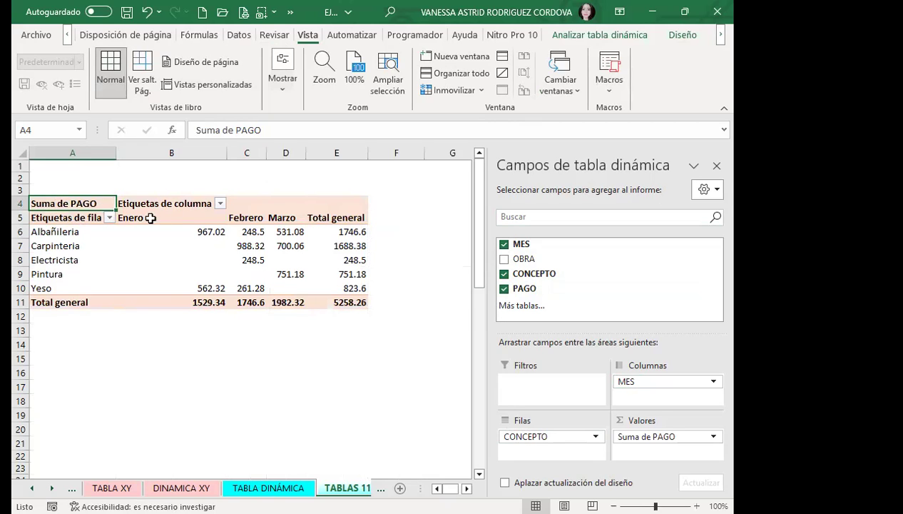
- Close the pivot table field list and insert slicers for MES and CONCEPTO on the ALBAÑILERIA pivot table
click(221, 204)
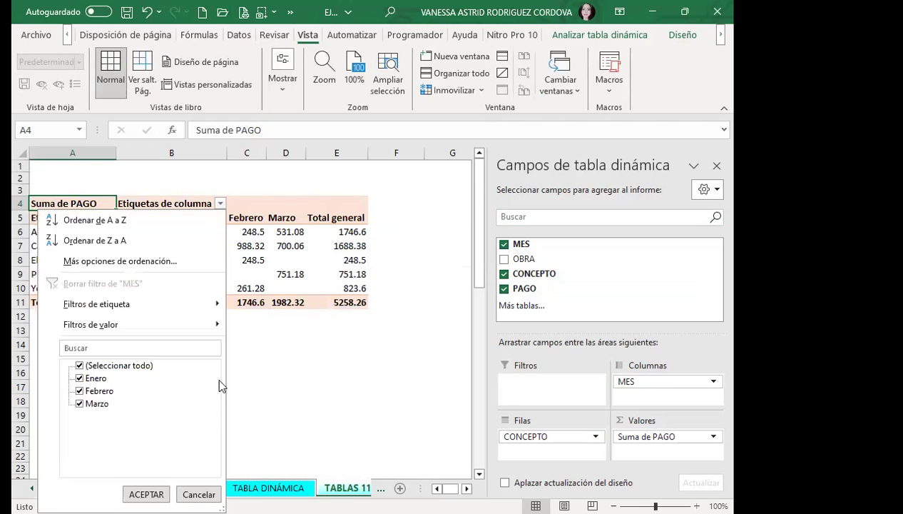
click(717, 165)
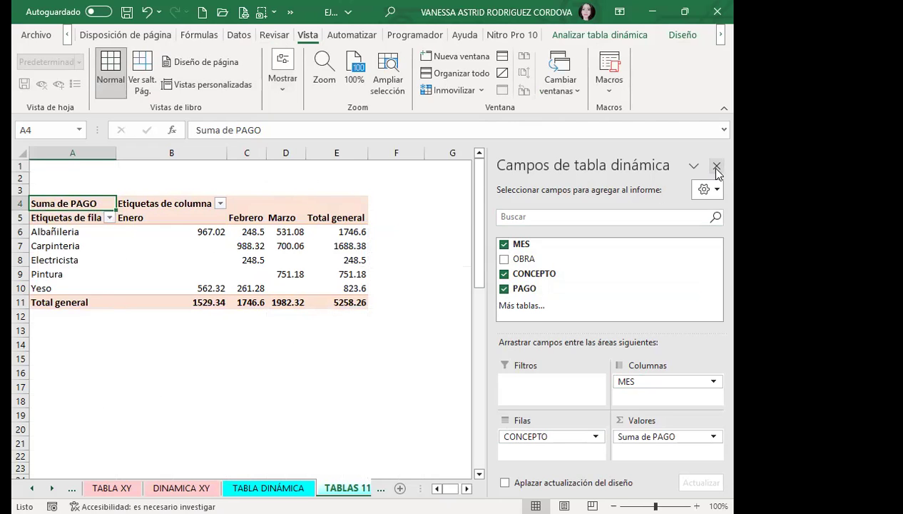
click(717, 165)
click(600, 34)
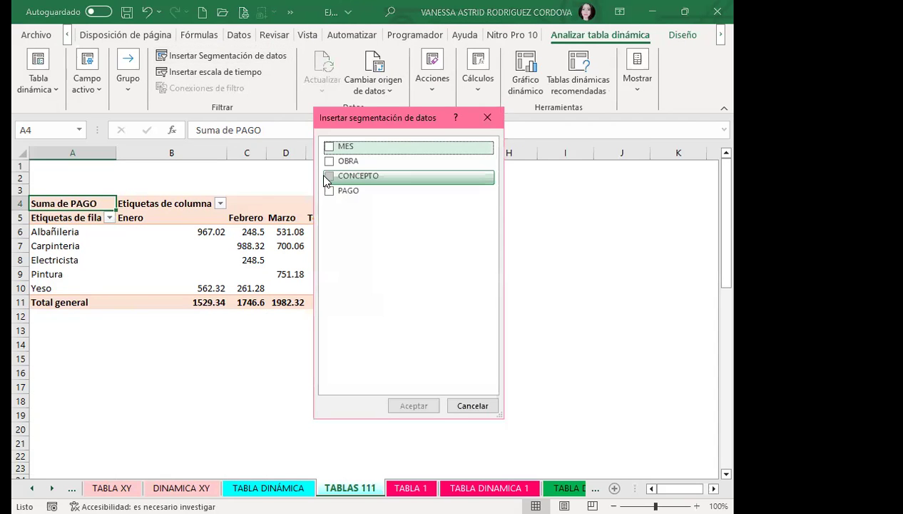
click(330, 178)
click(328, 146)
click(398, 406)
- Arrange the MES and CONCEPTO slicers side by side to the right of the pivot table and give the MES slicer an orange style
drag(429, 254, 594, 197)
drag(363, 221, 458, 192)
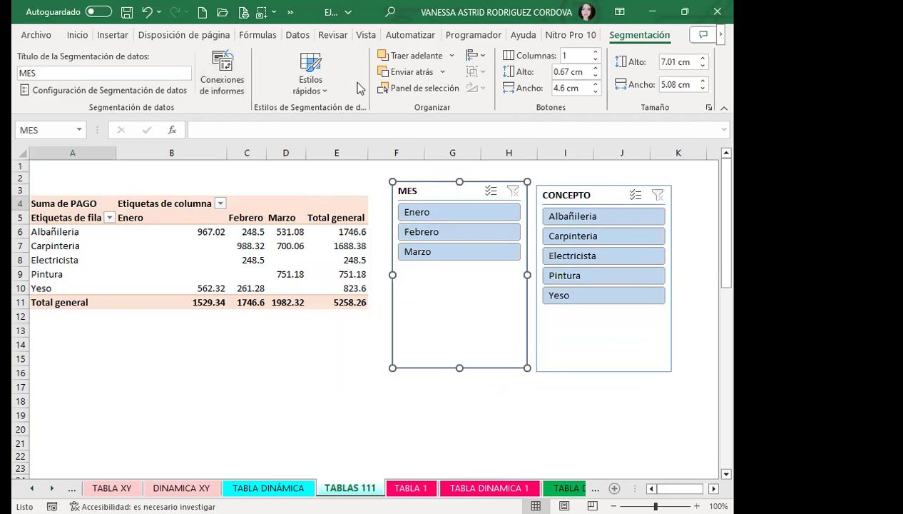
click(310, 78)
- Filter the ALBAÑILERIA pivot table to Febrero and Albañileria with the slicers, and check the result against question A on TABLA DINÁMICA
click(447, 231)
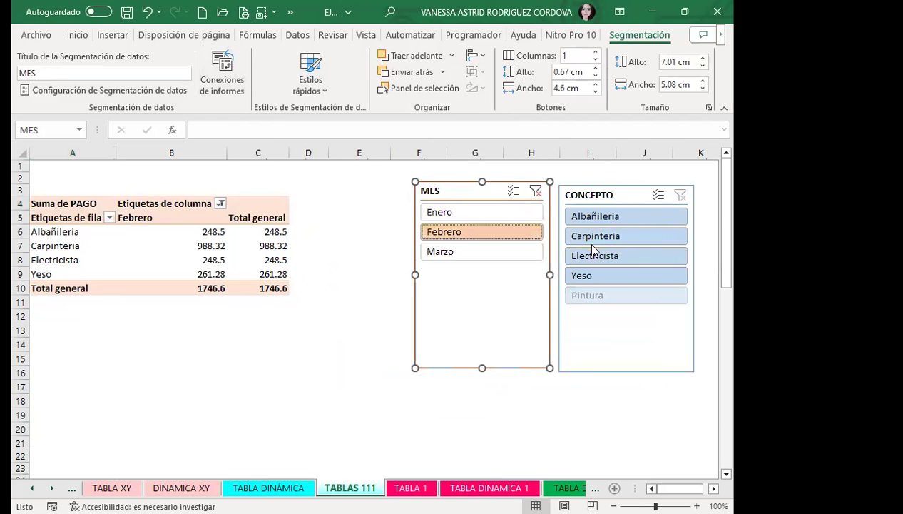
click(627, 218)
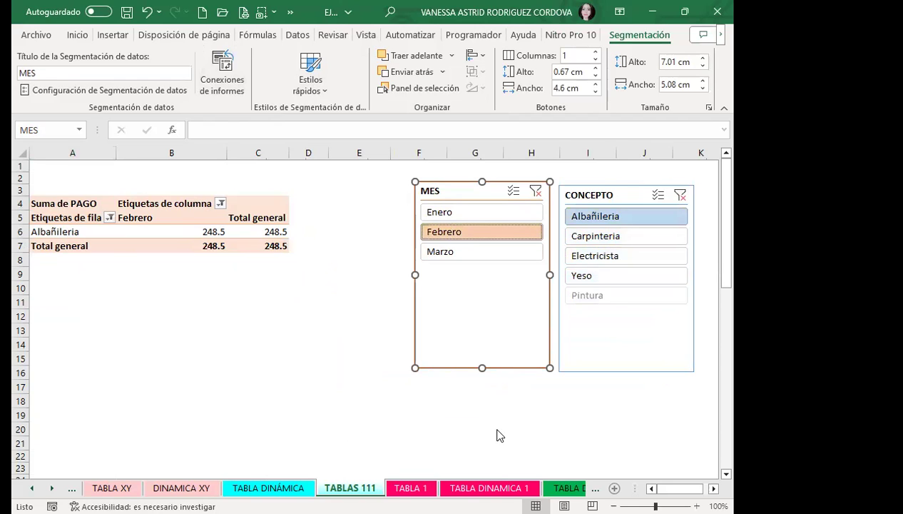
key(ctrl+Page_Up)
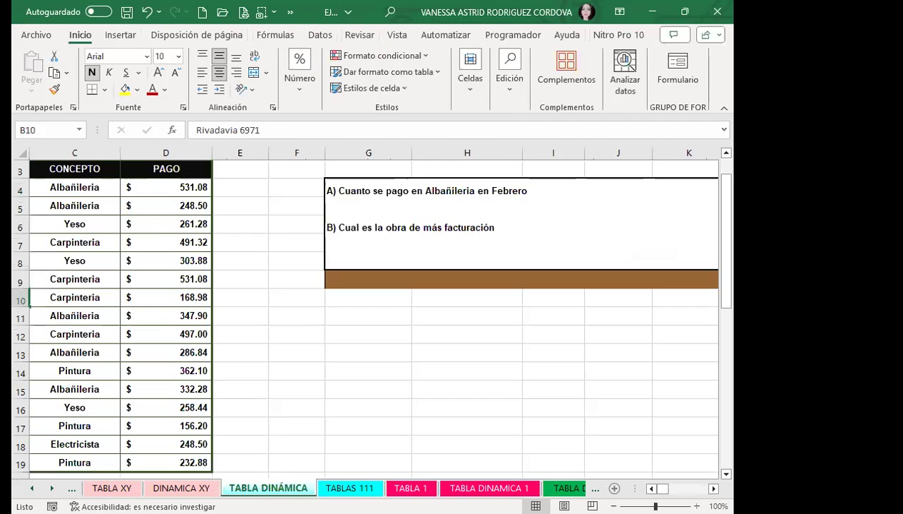
click(345, 488)
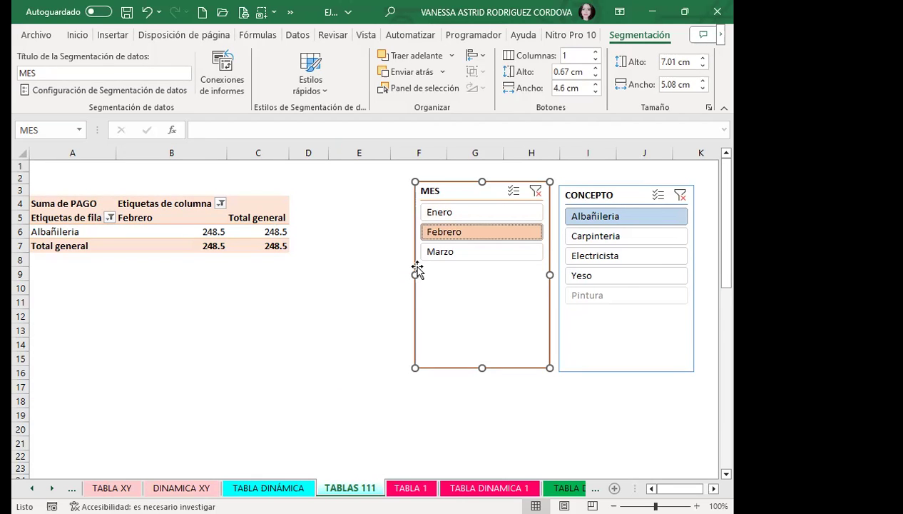
click(190, 212)
click(247, 202)
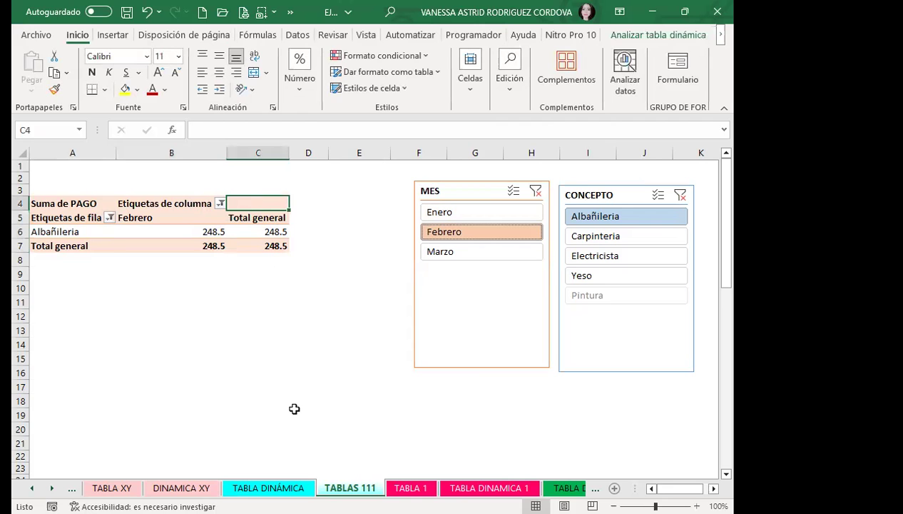
- Review the source payments and the two questions on TABLA DINÁMICA, and compare them with the filtered pivot table on TABLAS 111
click(268, 487)
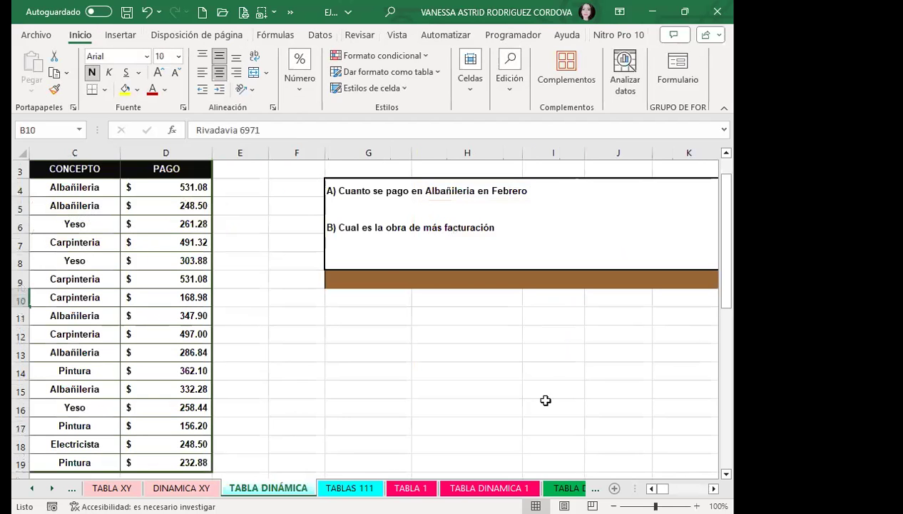
click(651, 488)
scroll(214, 328, down, 5)
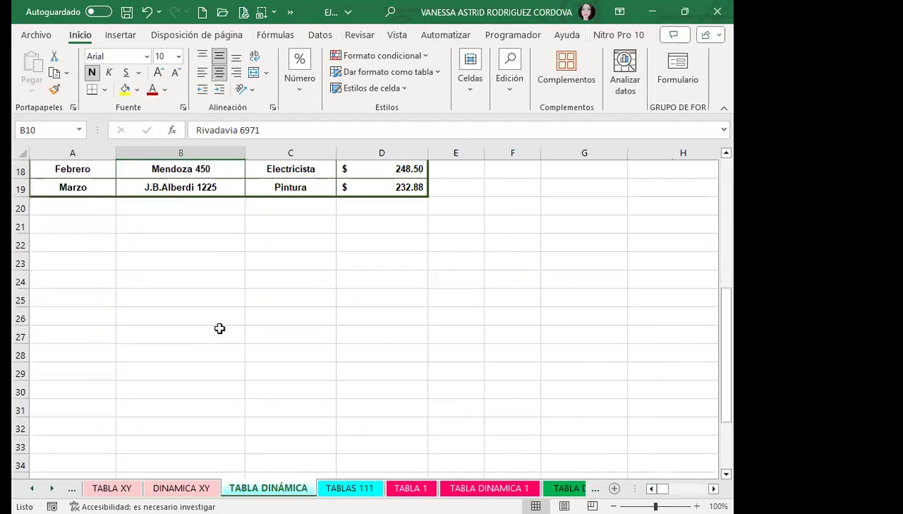
scroll(219, 341, up, 6)
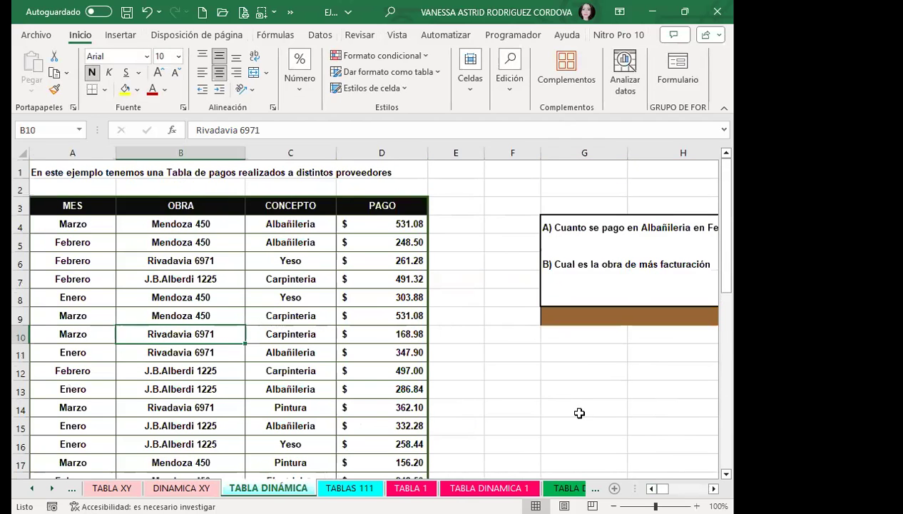
scroll(356, 314, right, 3)
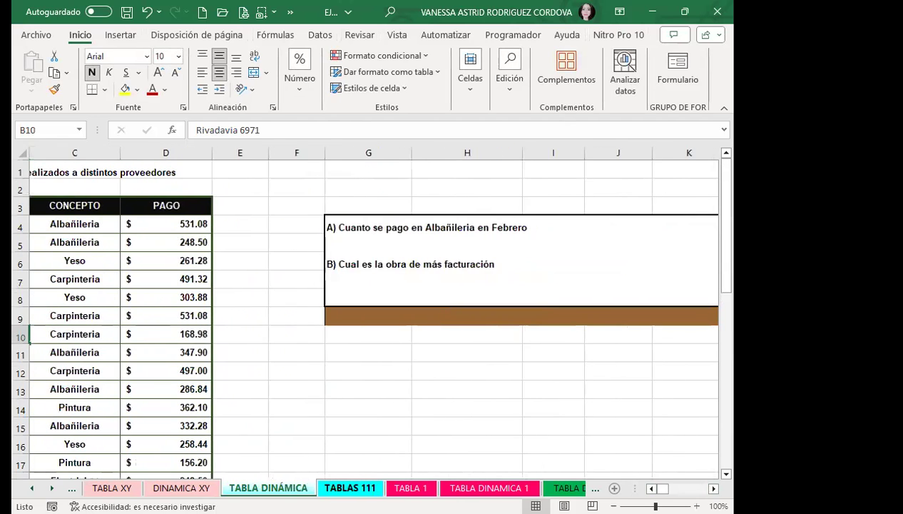
click(324, 487)
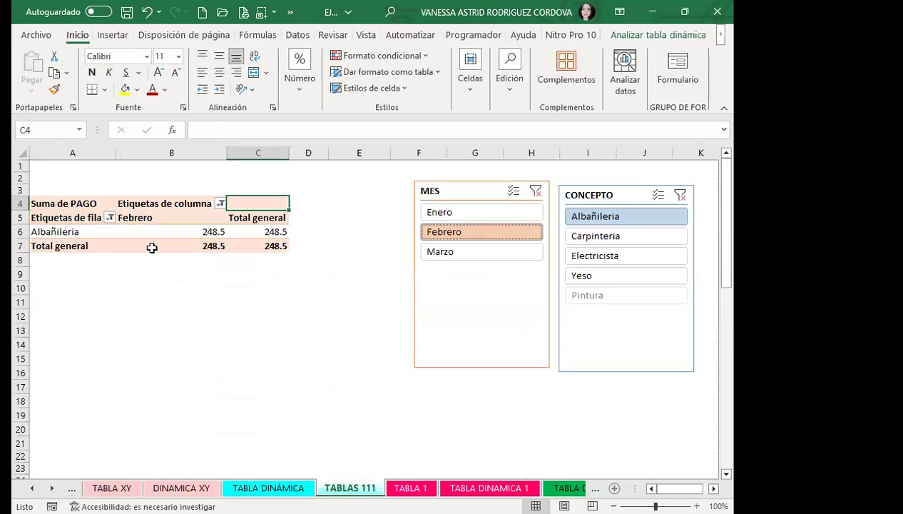
mouse_move(152, 248)
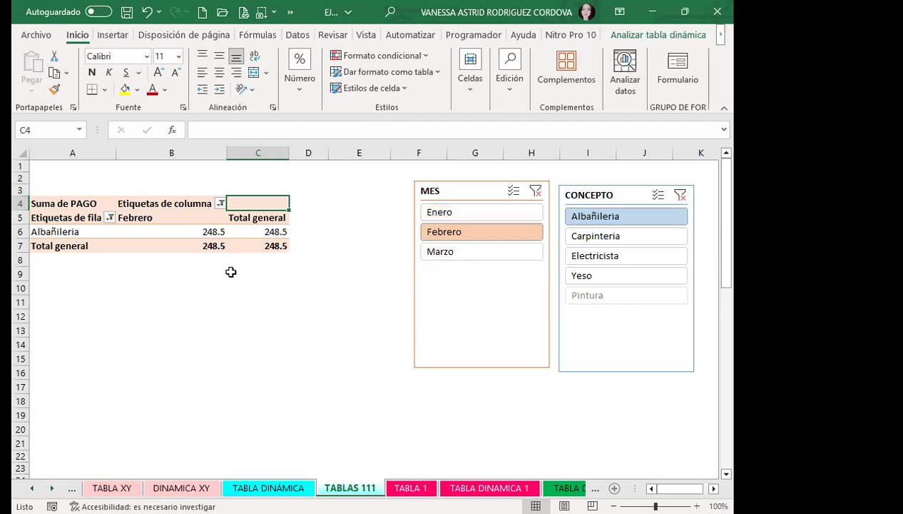
- Reread question B on TABLA DINÁMICA and show the field list for the empty FACTURACIÓN pivot table on TABLAS 111
scroll(230, 271, down, 4)
scroll(230, 271, down, 8)
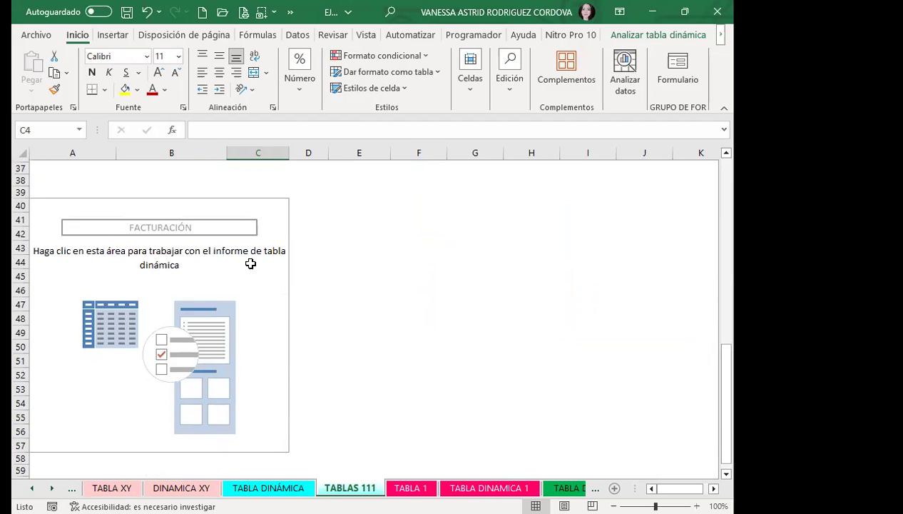
click(249, 281)
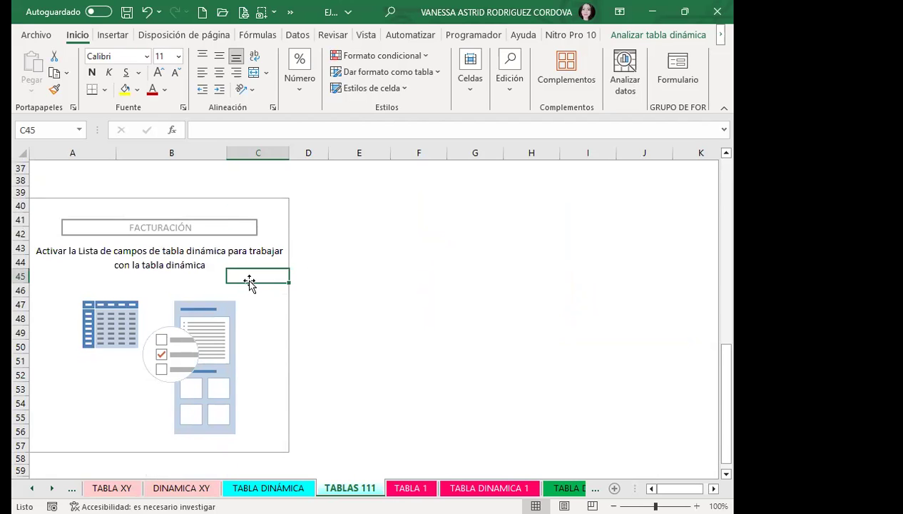
key(ctrl+Page_Up)
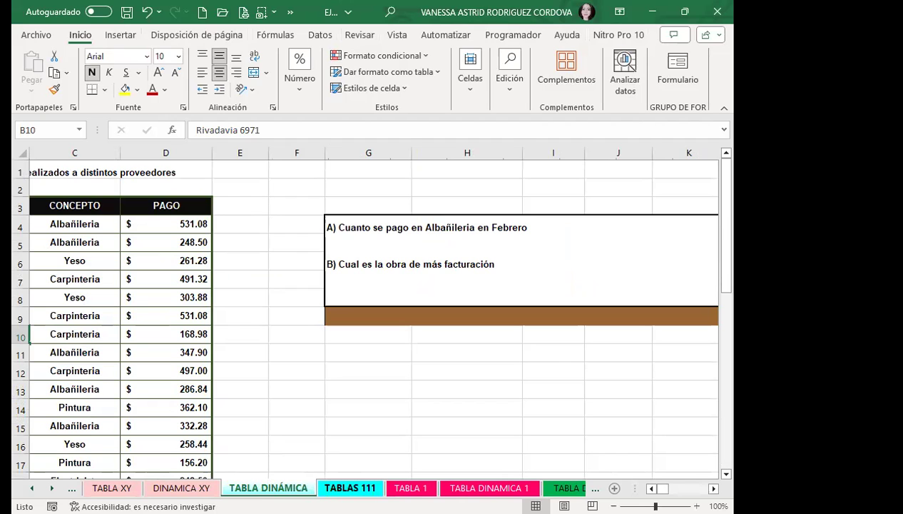
click(349, 487)
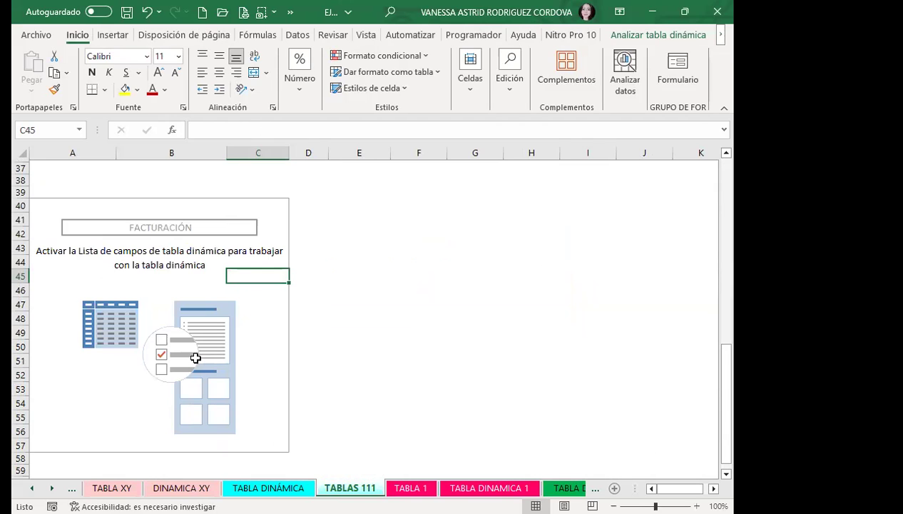
click(239, 217)
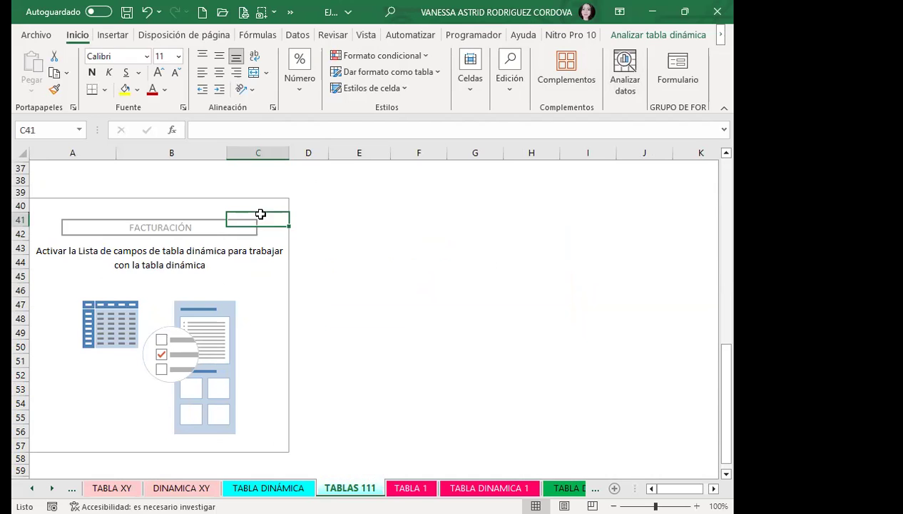
click(695, 36)
click(638, 87)
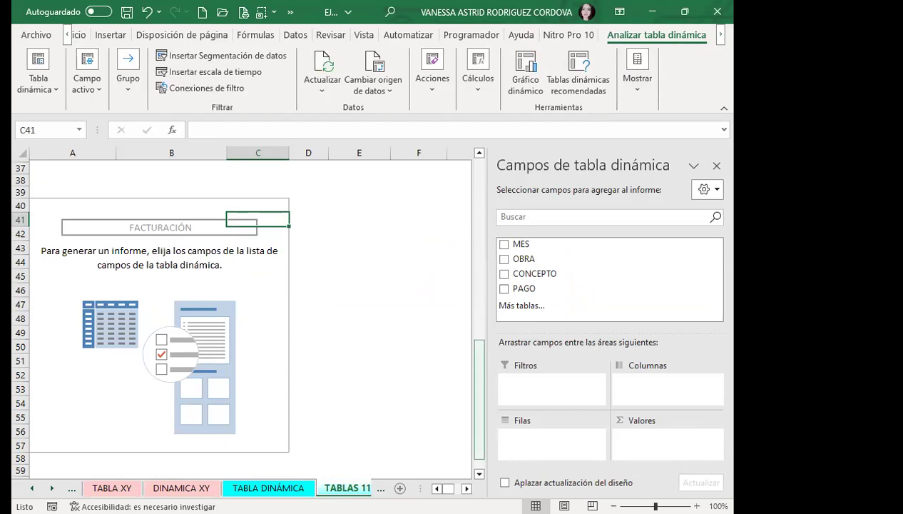
- Recheck question B and lay out the FACTURACIÓN pivot table with OBRA as rows and sum of PAGO as values
key(ctrl+Page_Up)
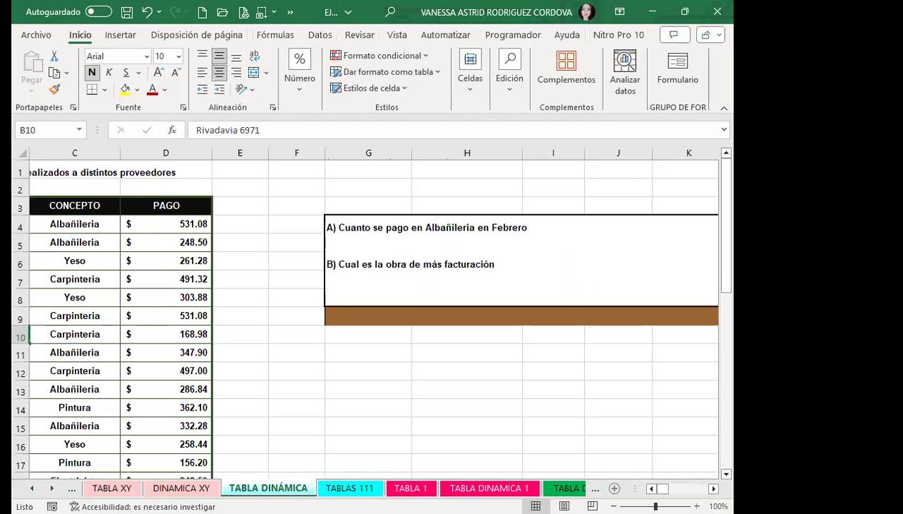
click(343, 487)
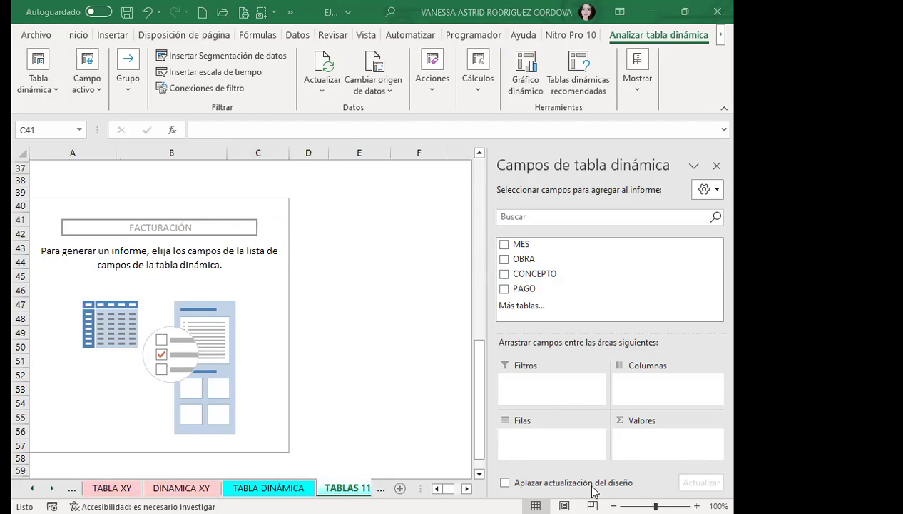
click(504, 260)
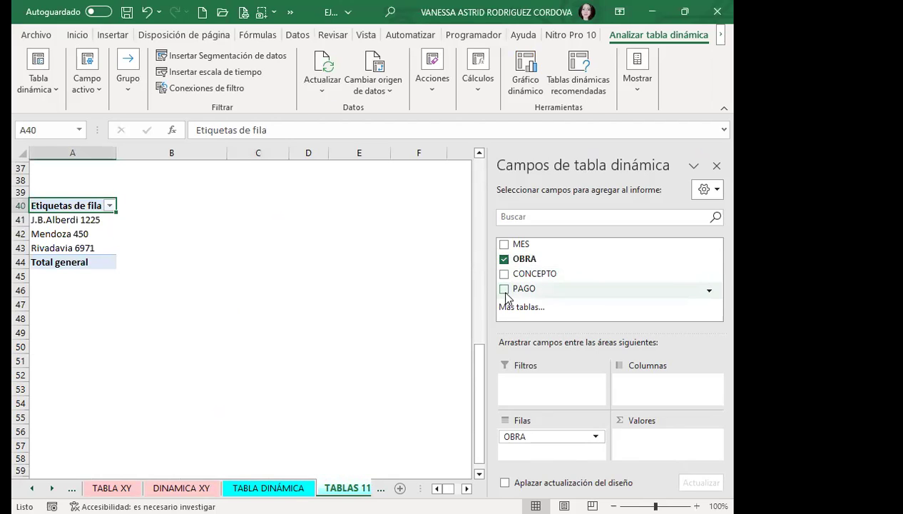
click(504, 289)
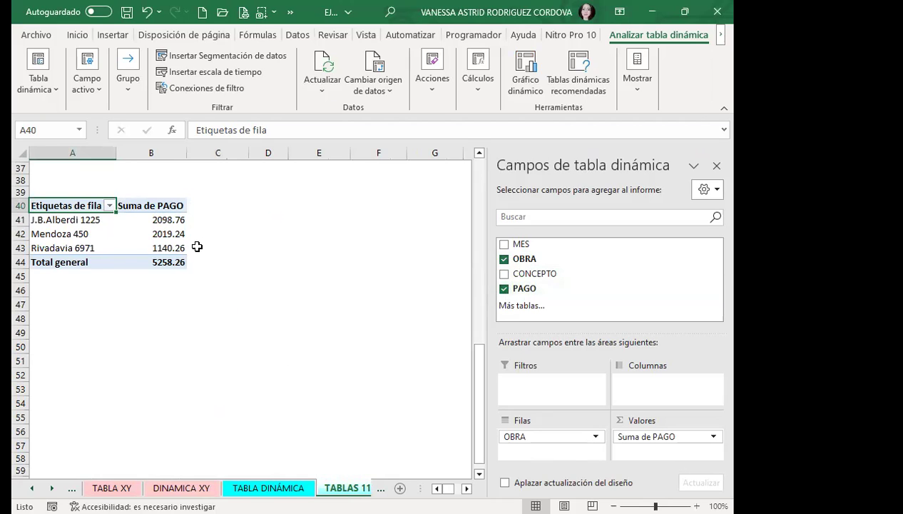
- Change the summary of PAGO in the FACTURACIÓN pivot table to Máx
click(712, 436)
click(623, 425)
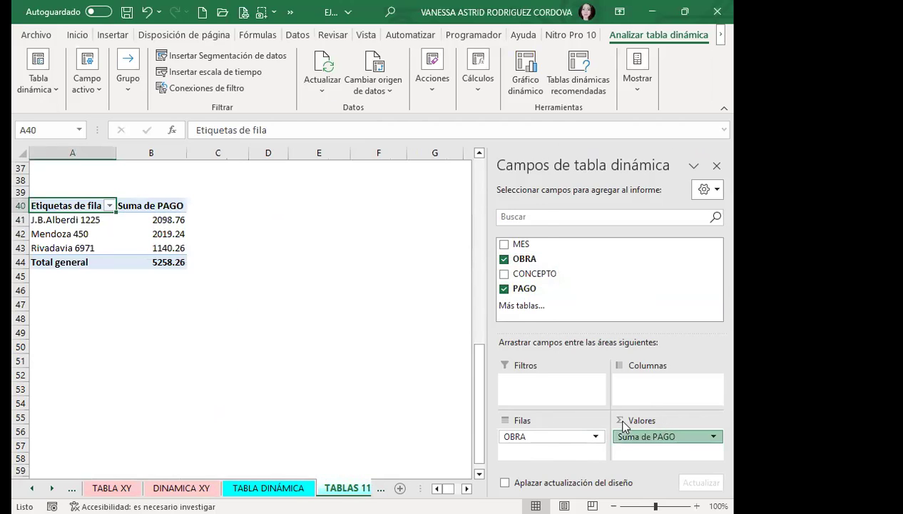
click(298, 281)
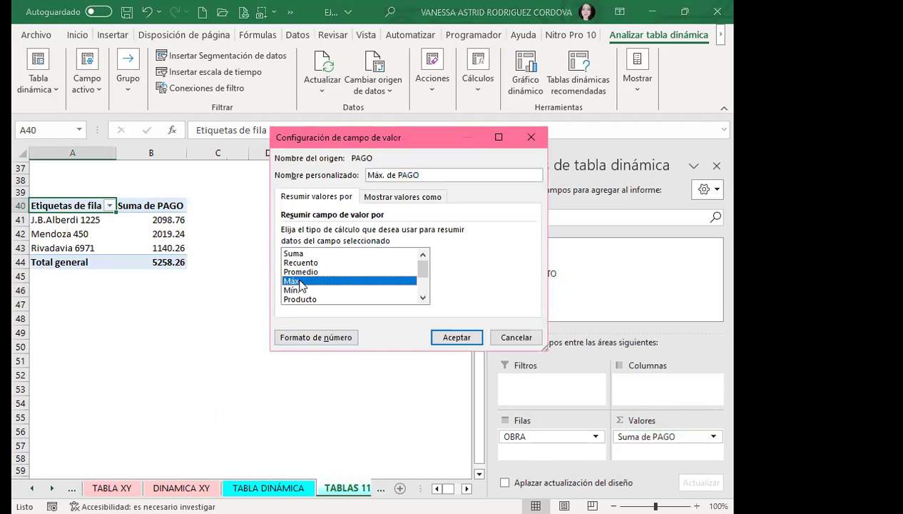
click(457, 338)
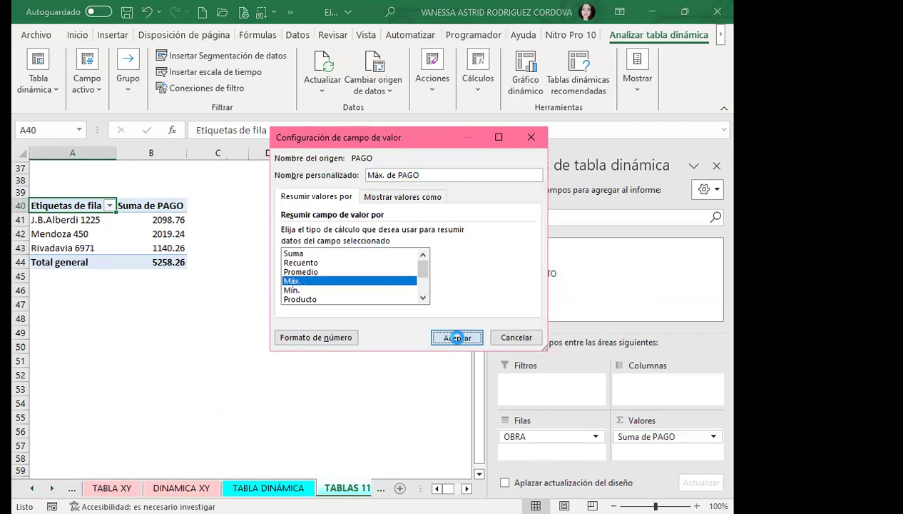
- Insert an OBRA slicer for the FACTURACIÓN pivot table and use it to filter the table to Mendoza 450
click(259, 63)
click(330, 176)
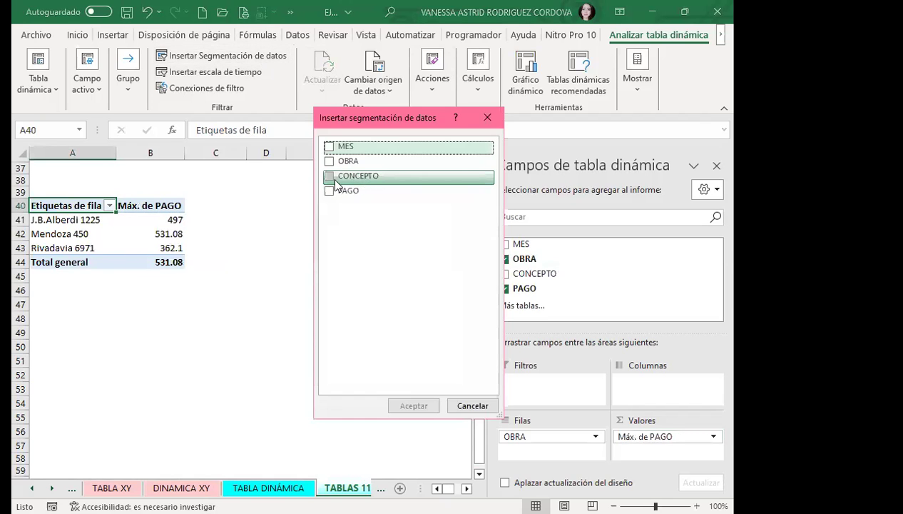
click(329, 160)
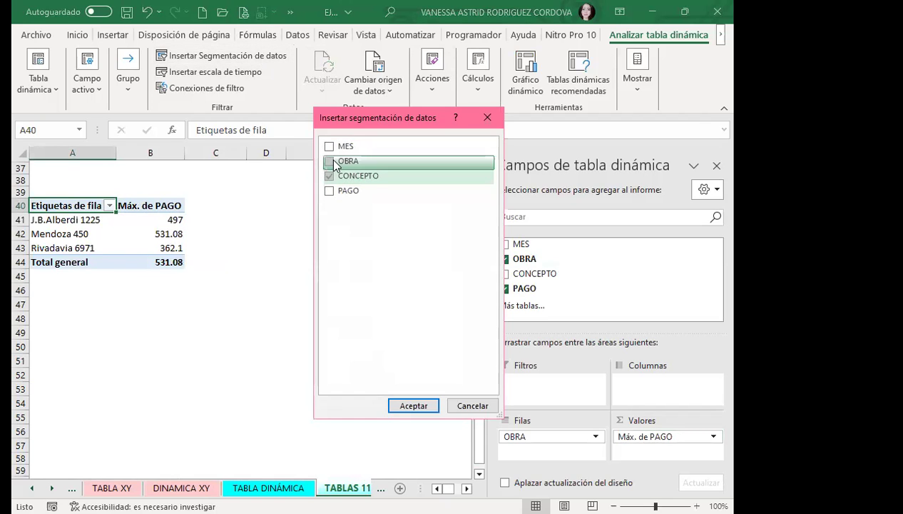
click(329, 176)
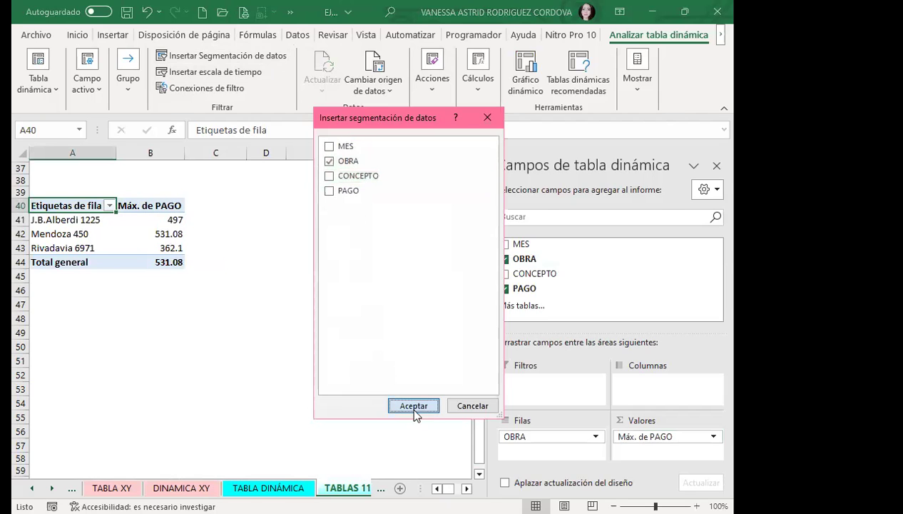
click(410, 405)
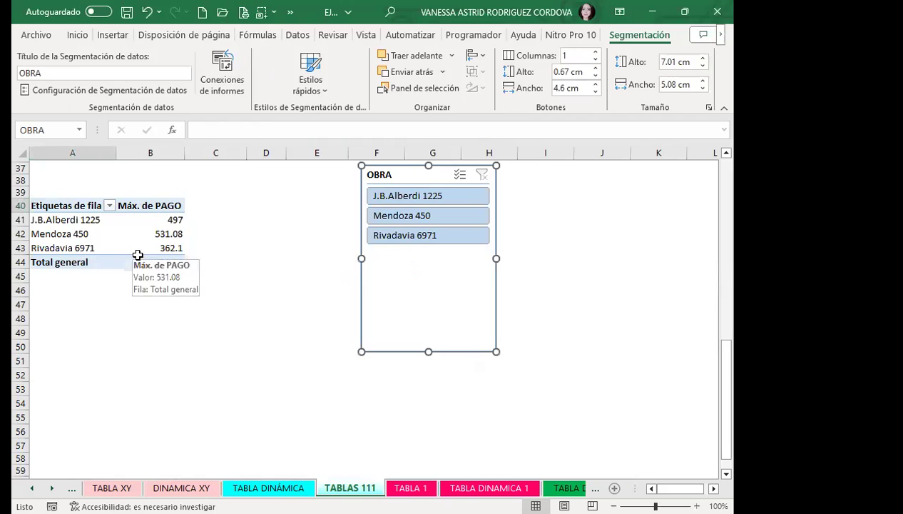
click(388, 217)
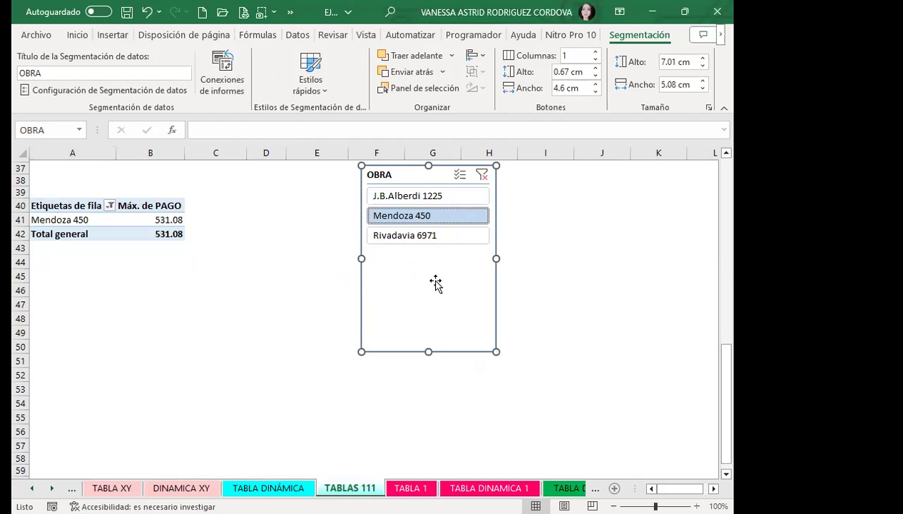
click(230, 232)
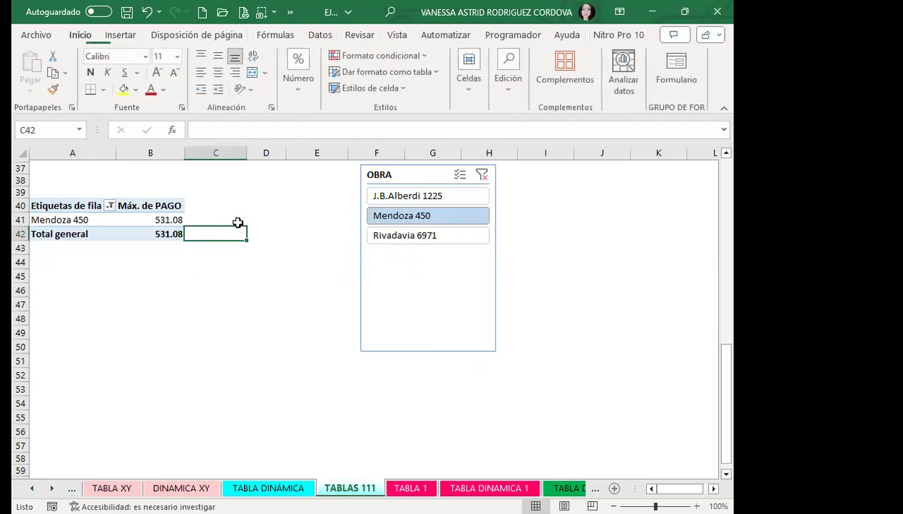
- Compare the filtered ALBAÑILERIA pivot table and its slicers with the Máx. de PAGO pivot table on TABLAS 111
scroll(238, 222, up, 12)
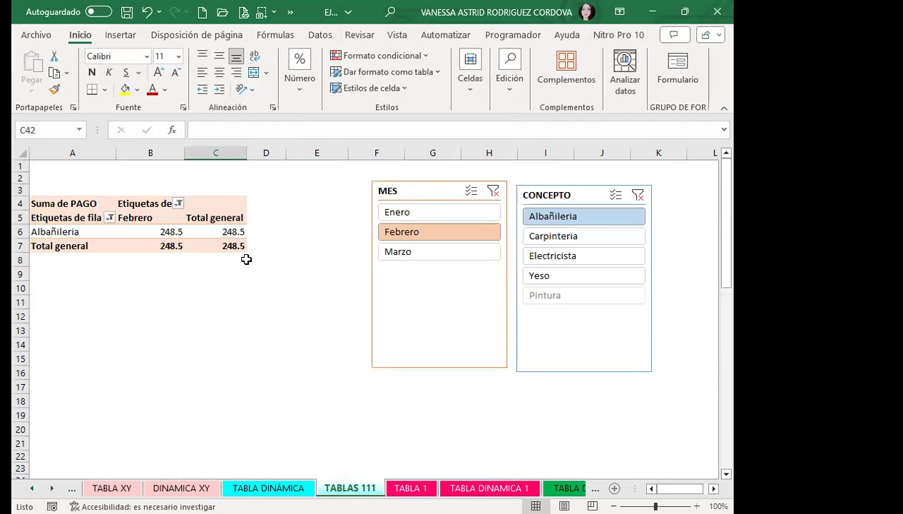
scroll(249, 294, down, 14)
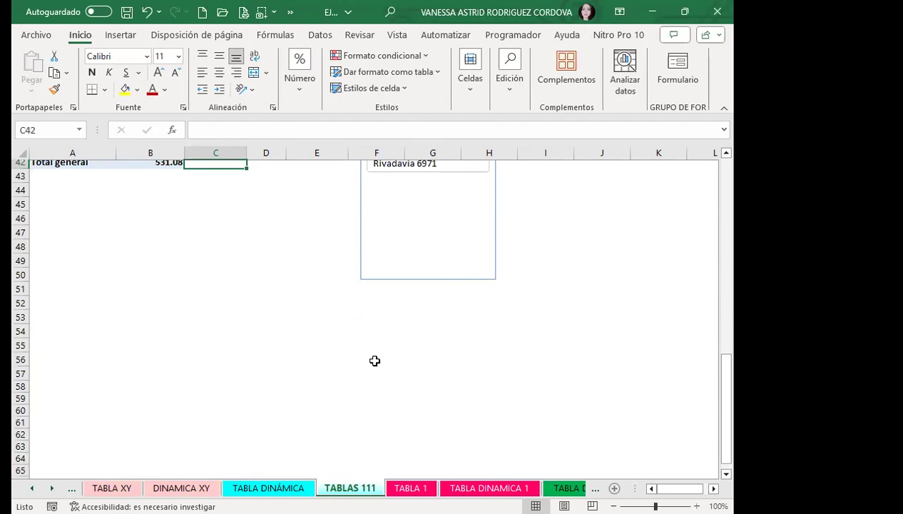
scroll(186, 320, up, 3)
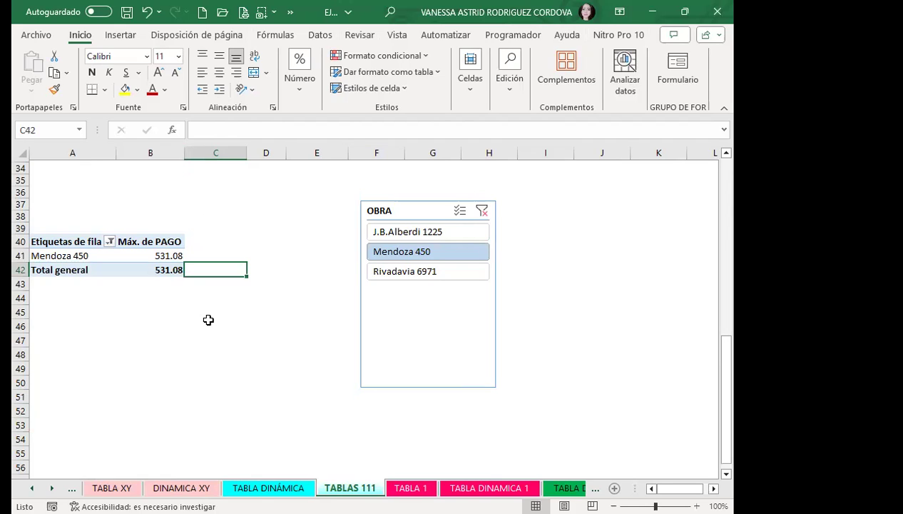
scroll(104, 232, up, 11)
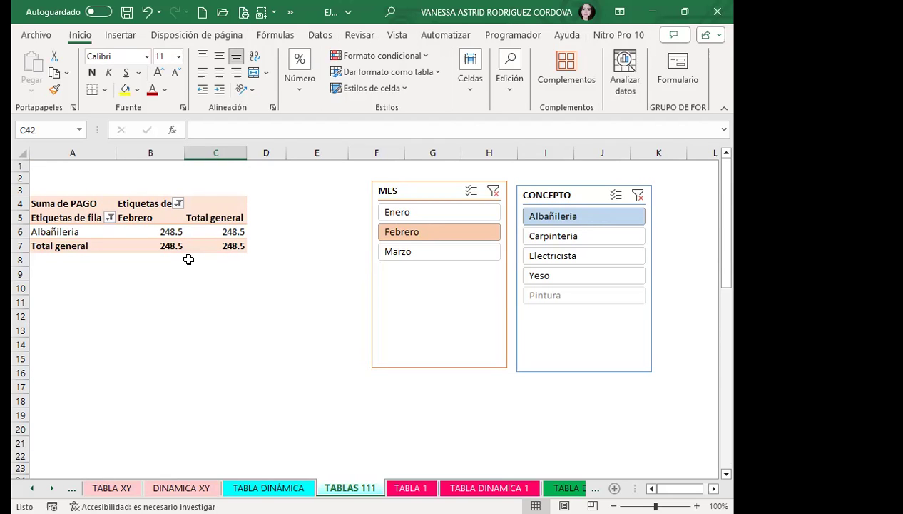
scroll(188, 259, down, 10)
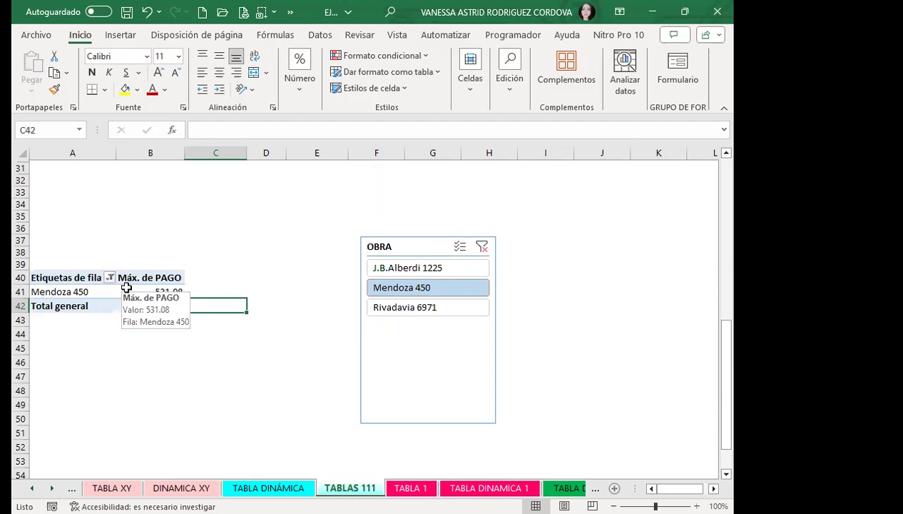
- Apply the medium style with black header and total rows and light yellow data rows to the FACTURACIÓN pivot table
click(128, 291)
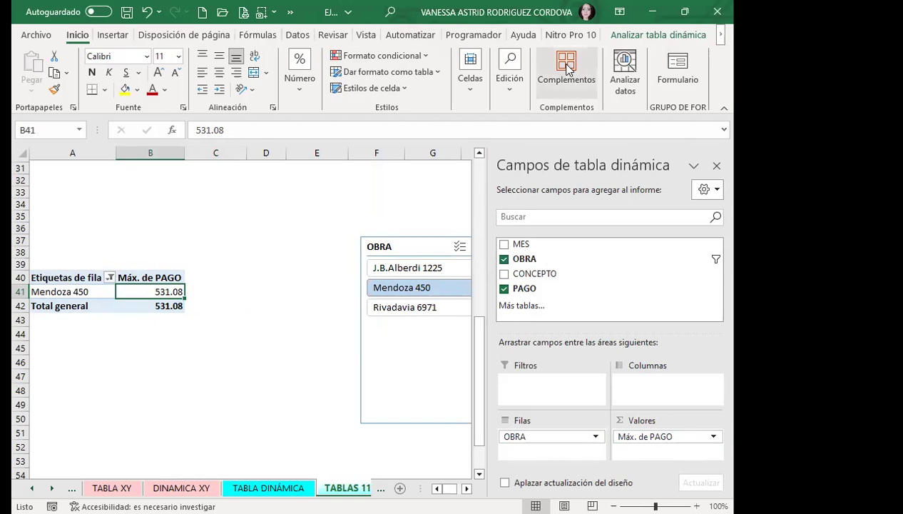
click(719, 36)
click(690, 35)
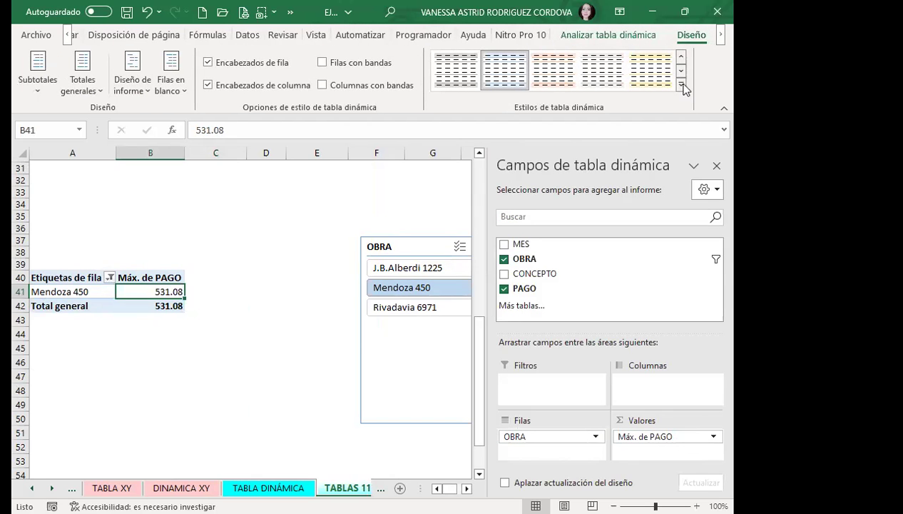
click(681, 84)
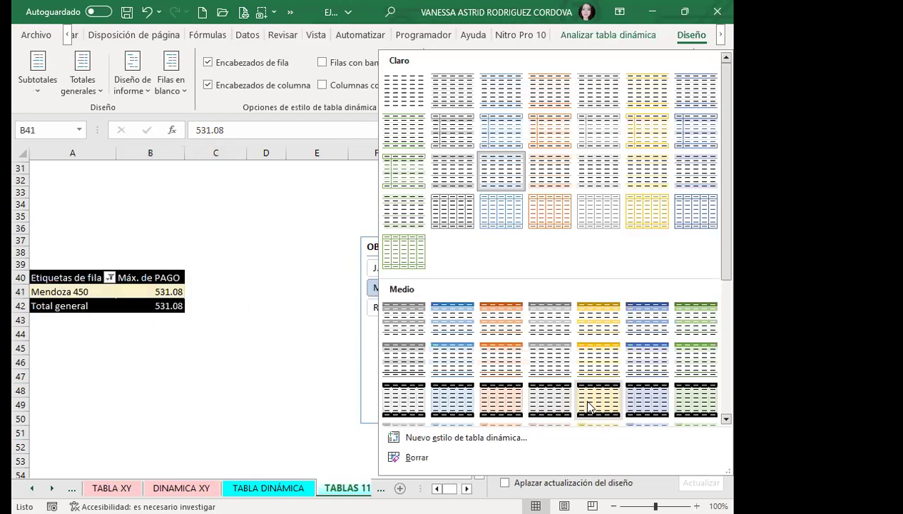
click(588, 404)
click(217, 293)
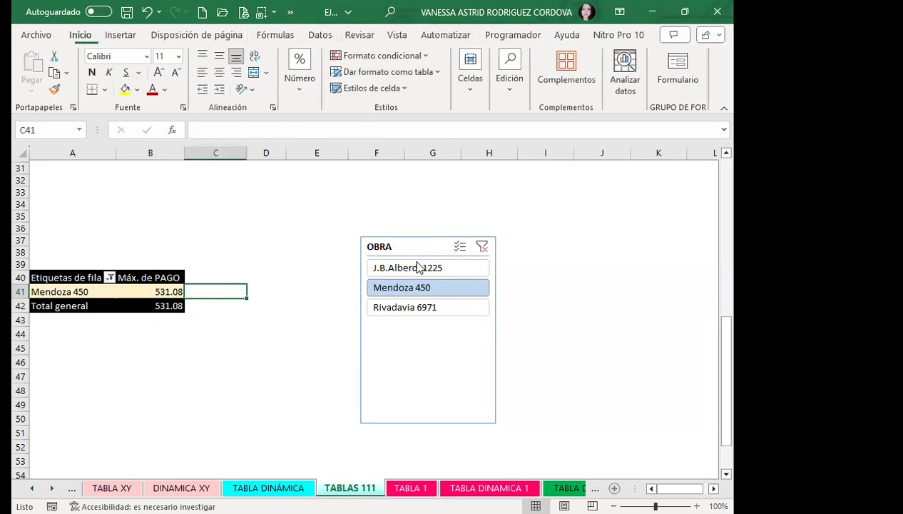
- Apply the dark grey slicer style to the OBRA slicer
click(369, 317)
click(639, 34)
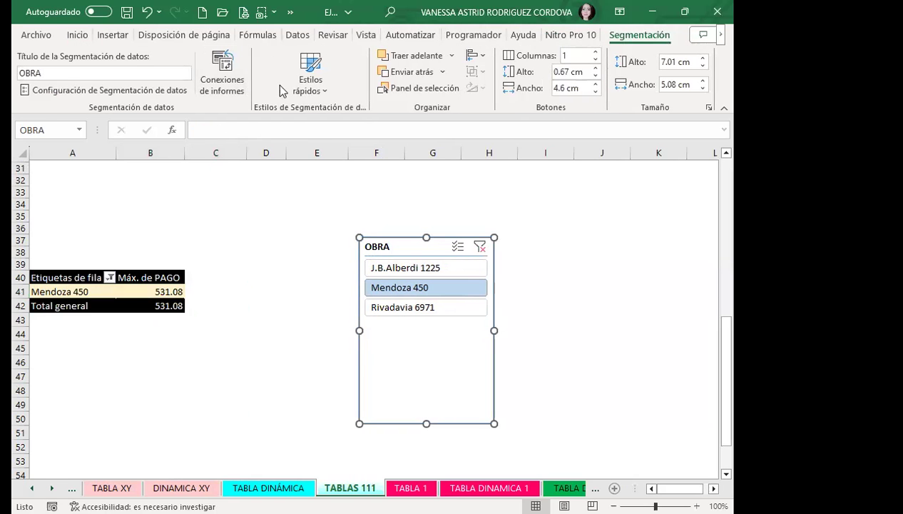
click(310, 86)
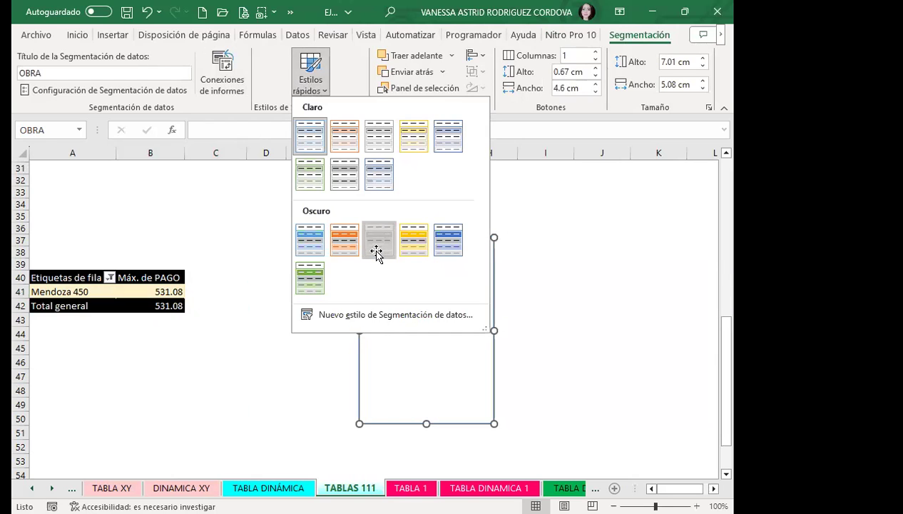
click(376, 253)
click(298, 318)
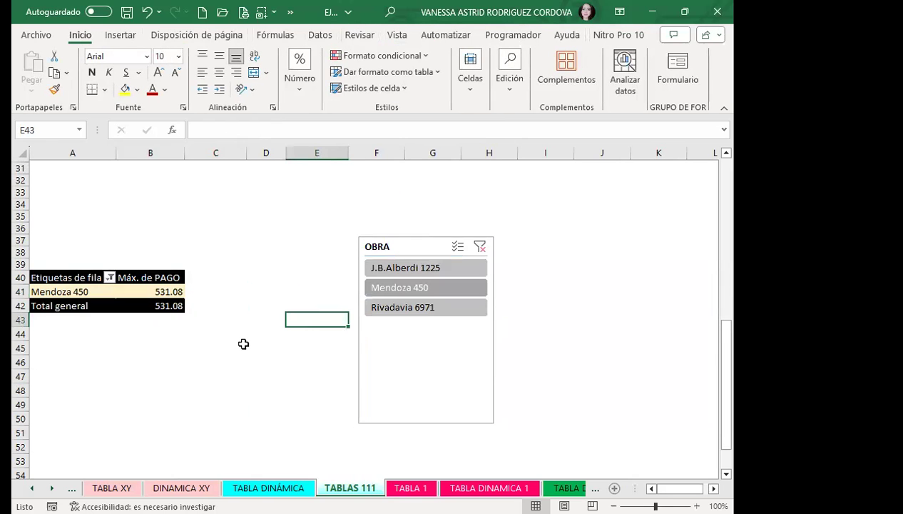
- Review the two styled pivot tables and their MES, CONCEPTO and OBRA slicers on TABLAS 111
scroll(245, 344, up, 7)
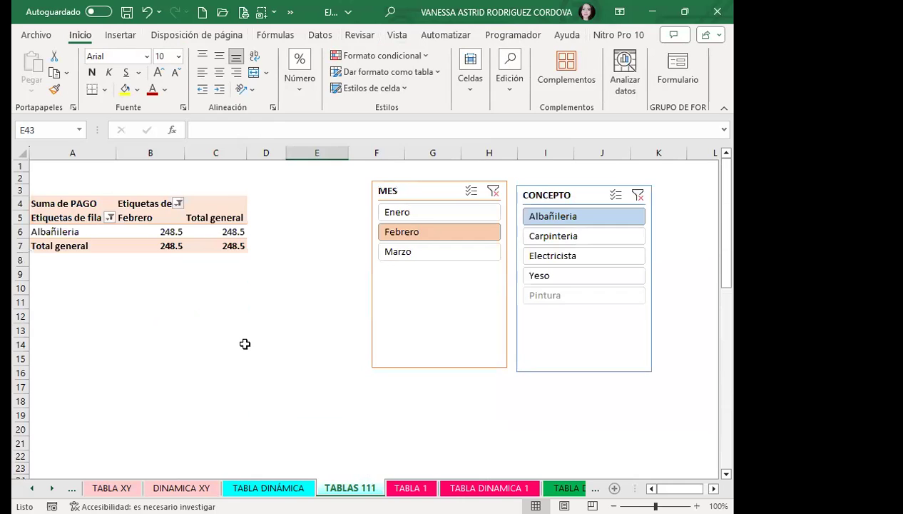
scroll(246, 342, down, 3)
scroll(249, 339, down, 7)
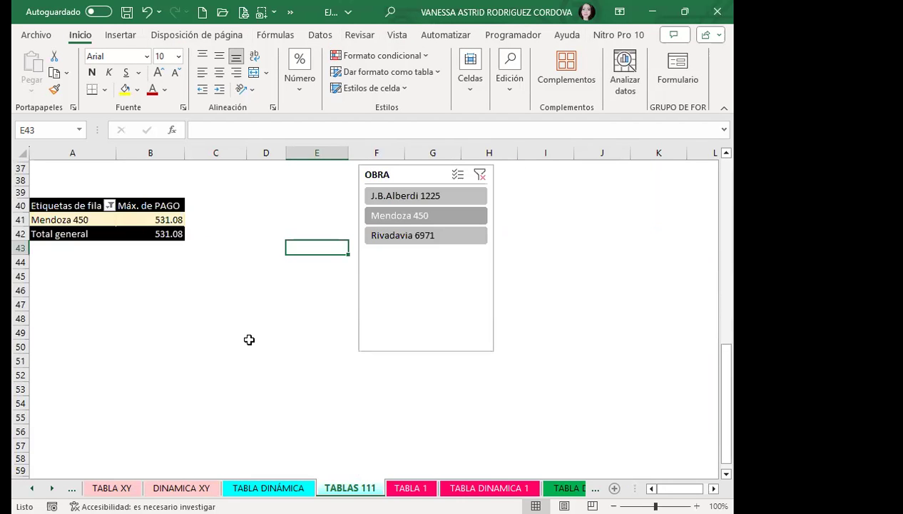
click(249, 344)
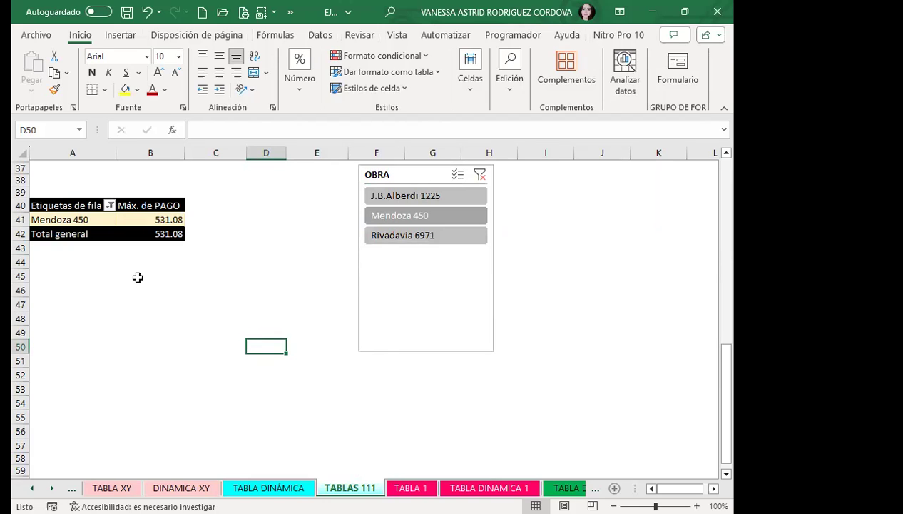
click(137, 220)
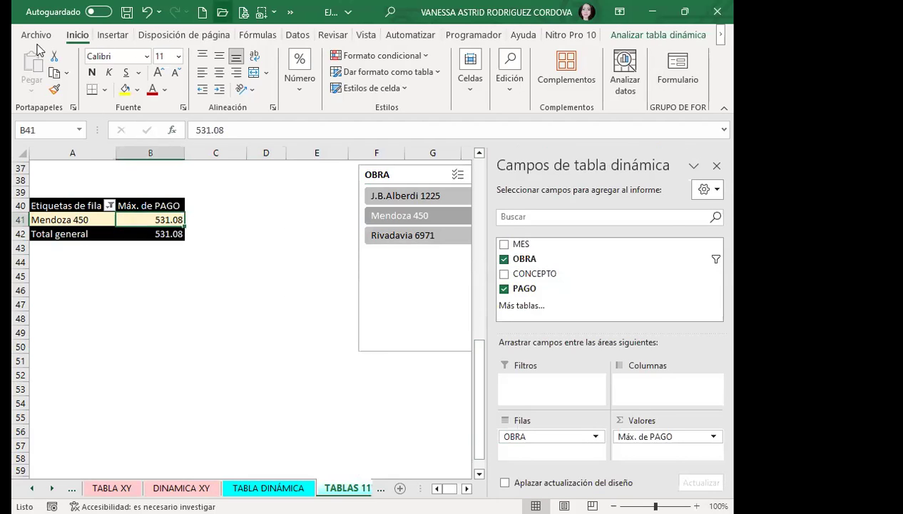
click(256, 267)
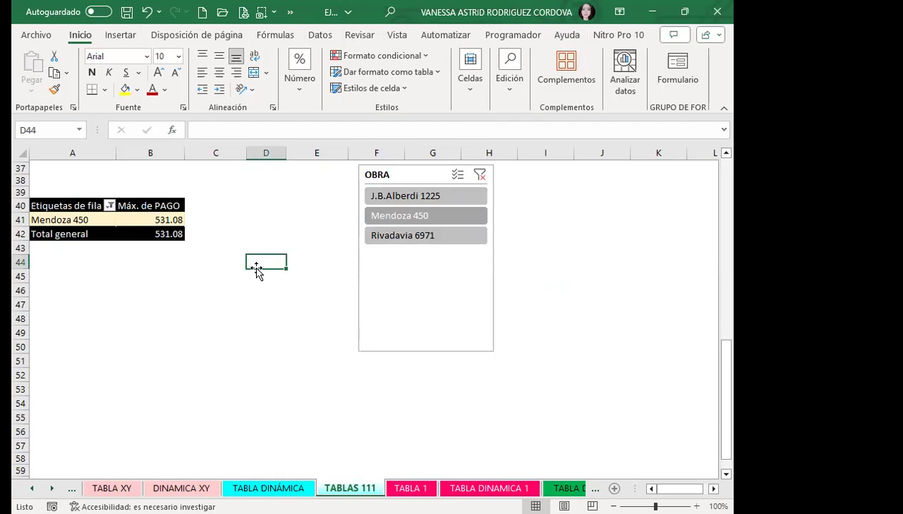
scroll(256, 269, up, 12)
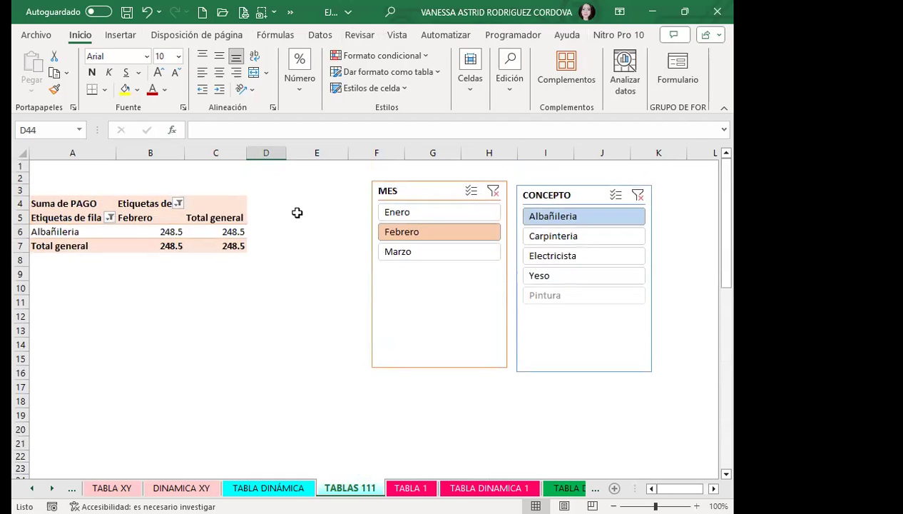
- Compare the field layouts and summarized PAGO values of the ALBAÑILERIA and FACTURACIÓN pivot tables
click(213, 207)
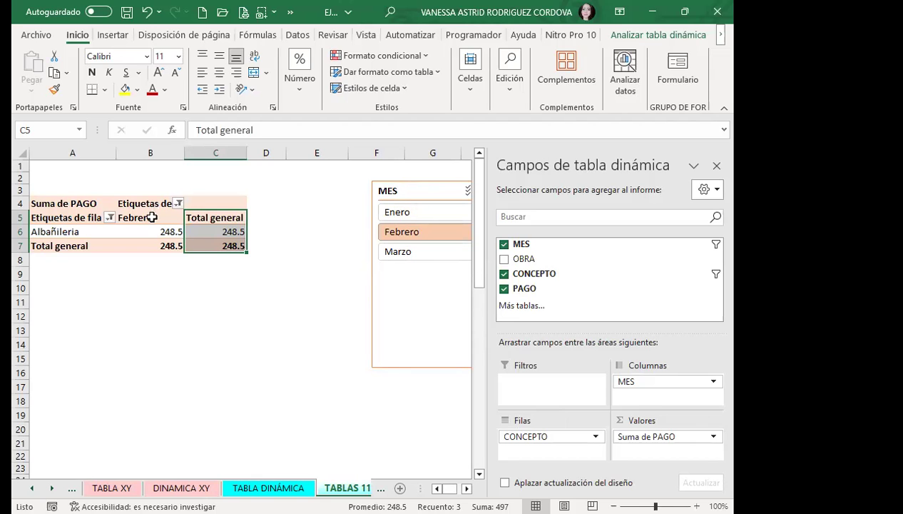
click(149, 215)
scroll(135, 323, down, 7)
scroll(149, 330, down, 4)
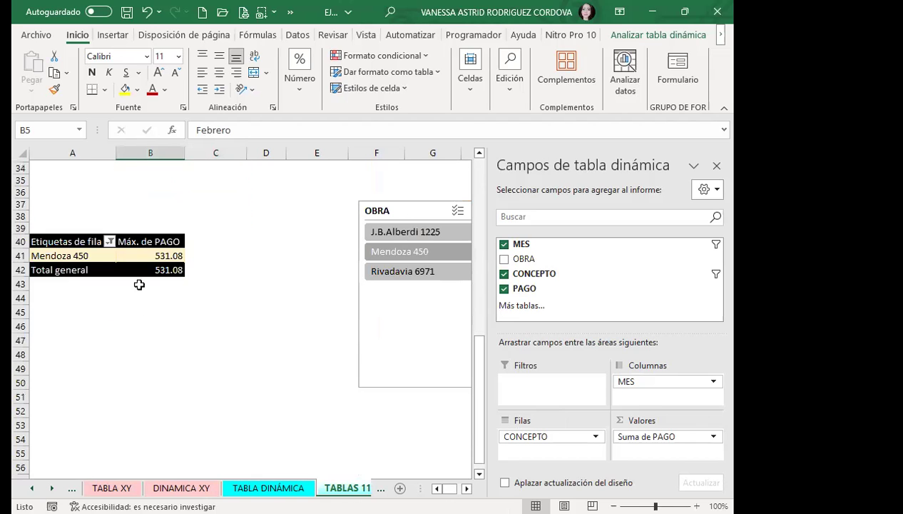
click(138, 254)
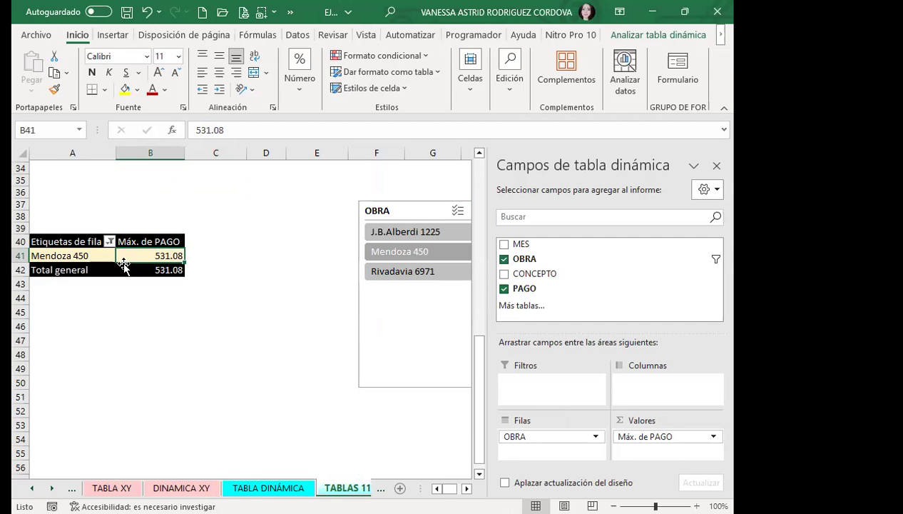
scroll(135, 264, up, 11)
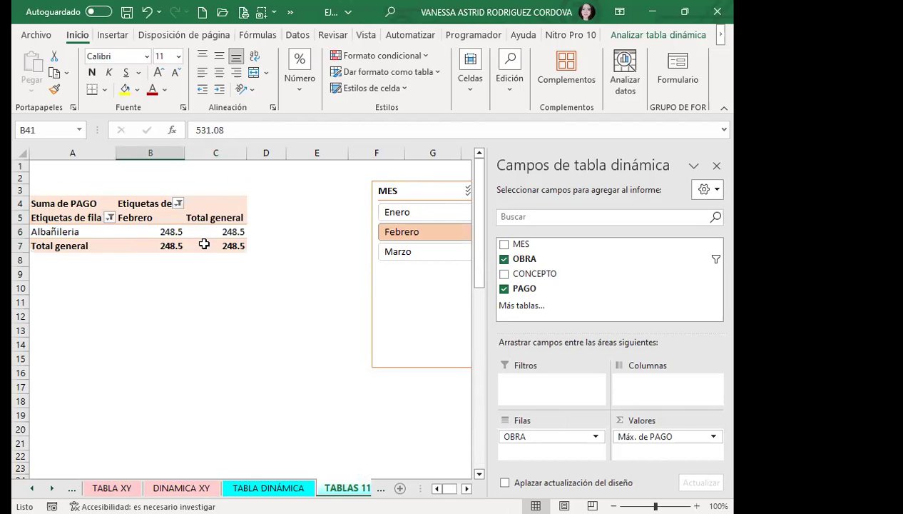
scroll(218, 282, down, 11)
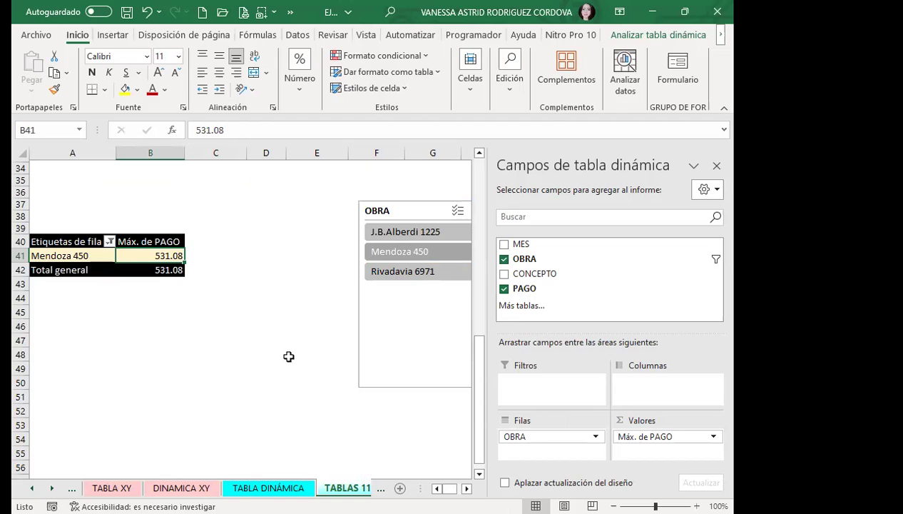
scroll(136, 364, up, 11)
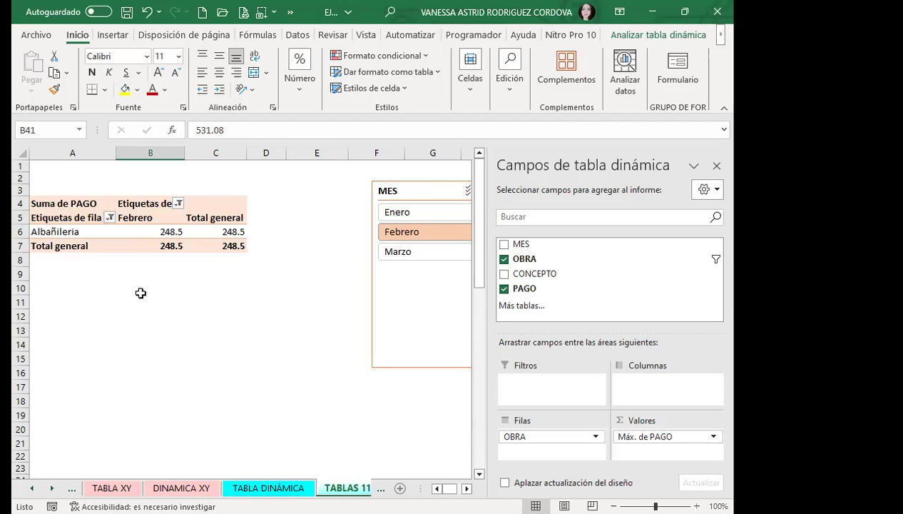
scroll(140, 293, down, 12)
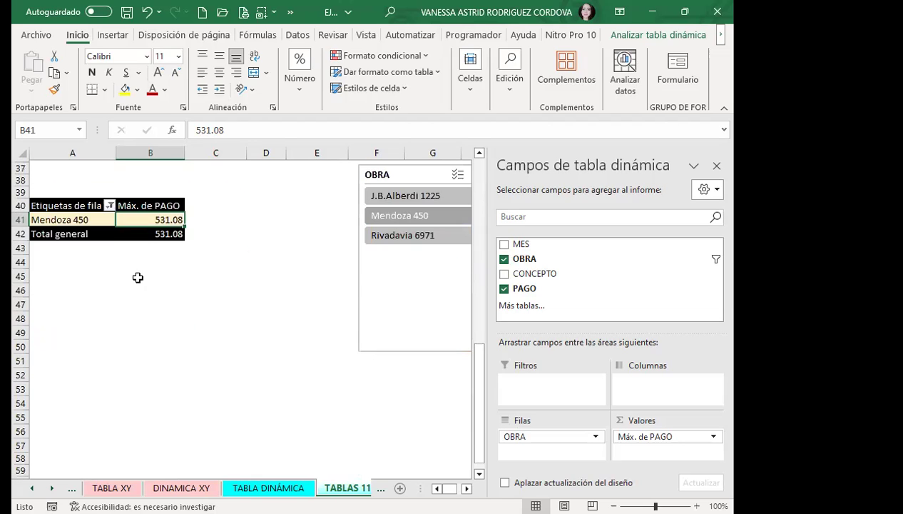
click(146, 206)
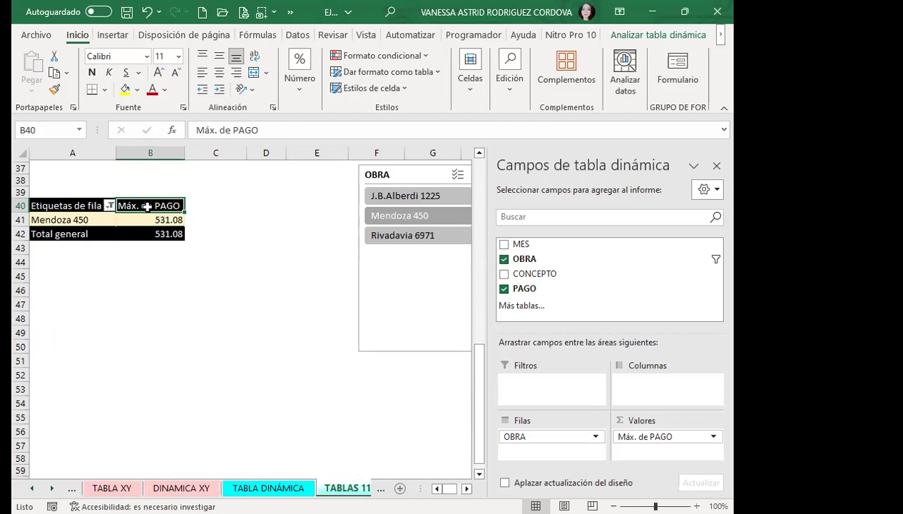
click(286, 328)
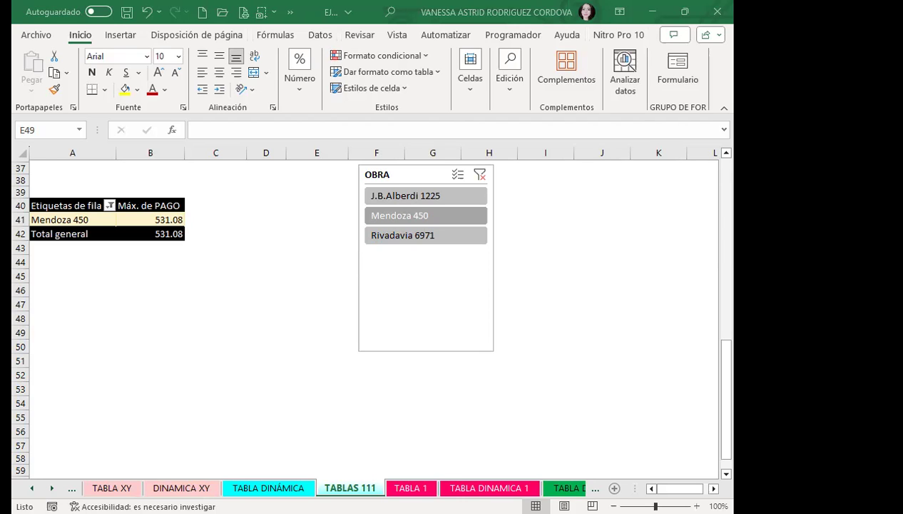
- Read the pivot table exercise on TABLA 1 and go on to the names and ages list on TABLA DINAMICAS 2 EJEM
click(411, 488)
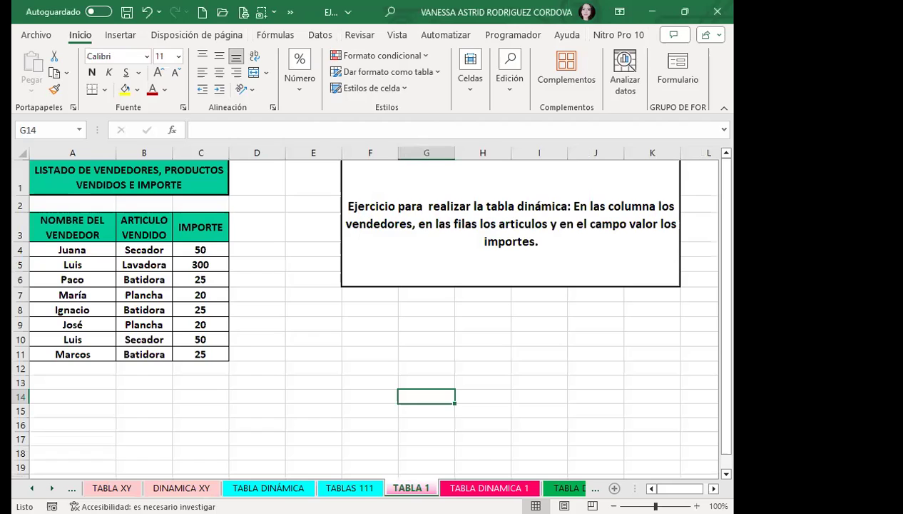
key(ctrl+Page_Down)
key(ctrl+Page_Down)
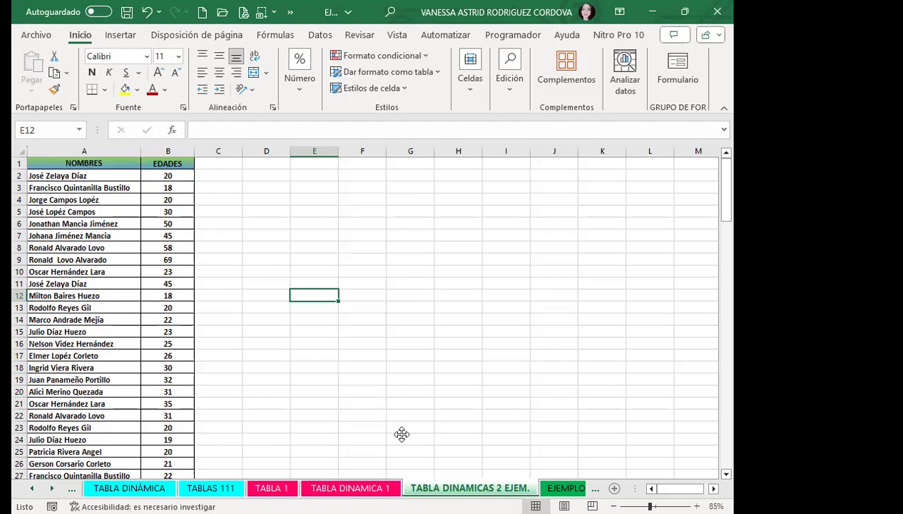
- On the TABLA XY sheet, insert a column before CANTIDAD and head it ZONA
click(129, 488)
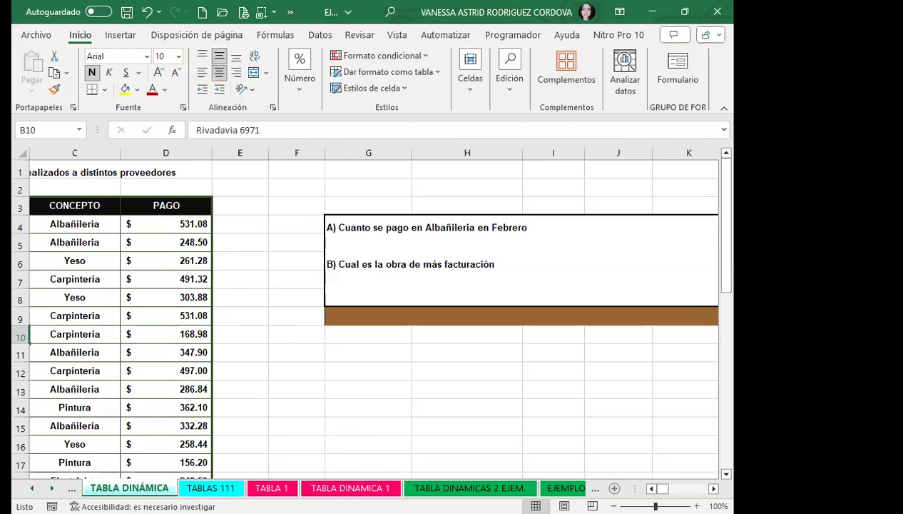
key(ctrl+Page_Up)
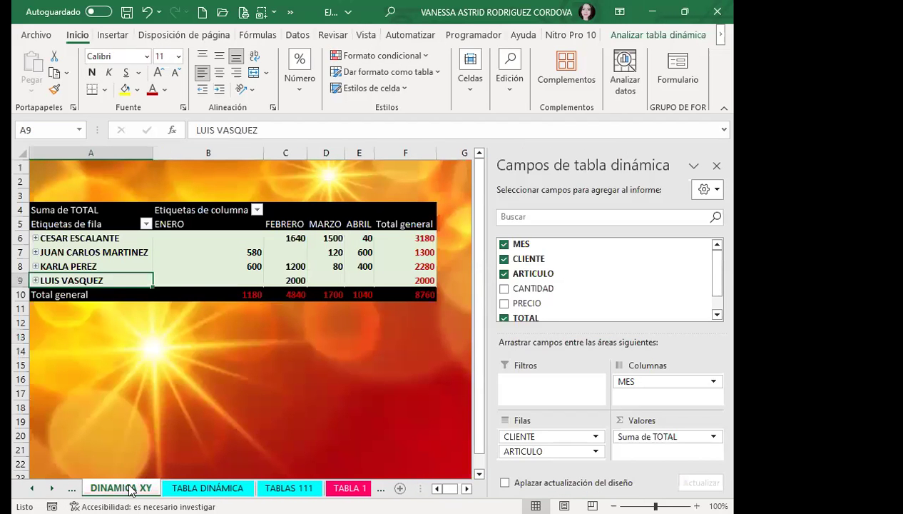
click(72, 489)
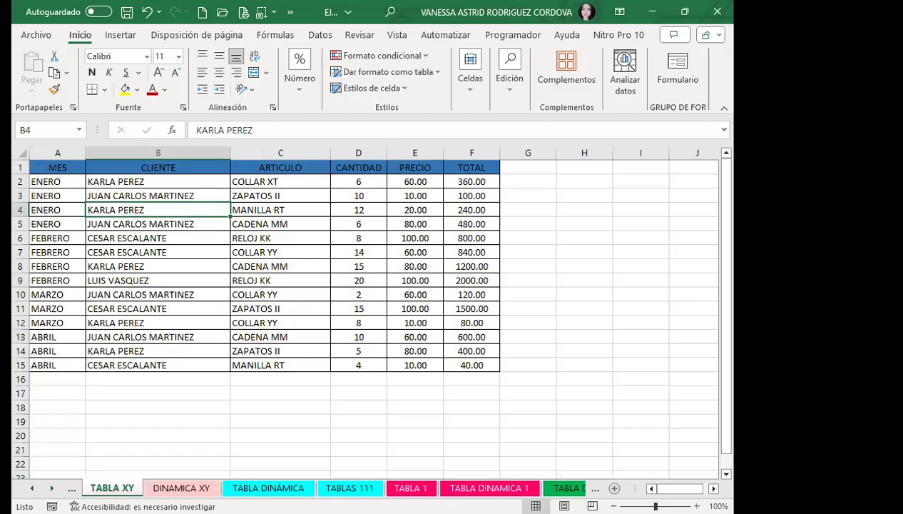
click(372, 156)
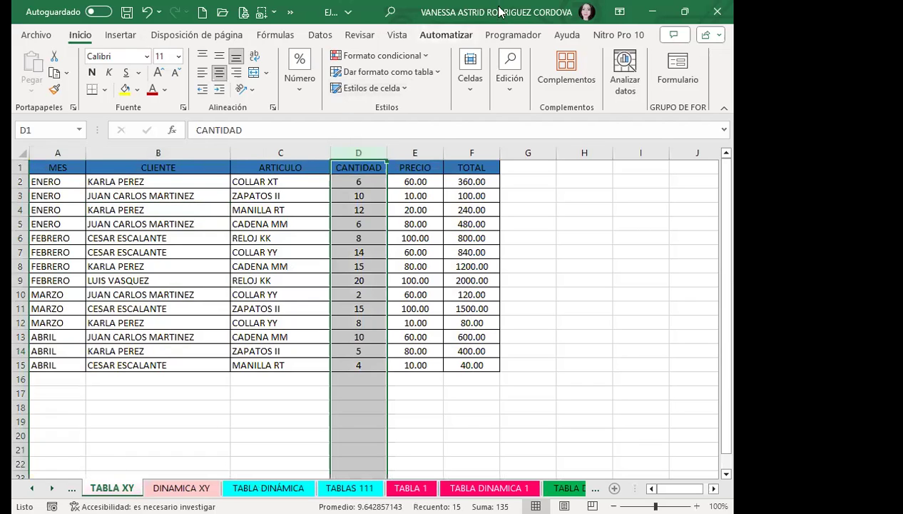
click(468, 94)
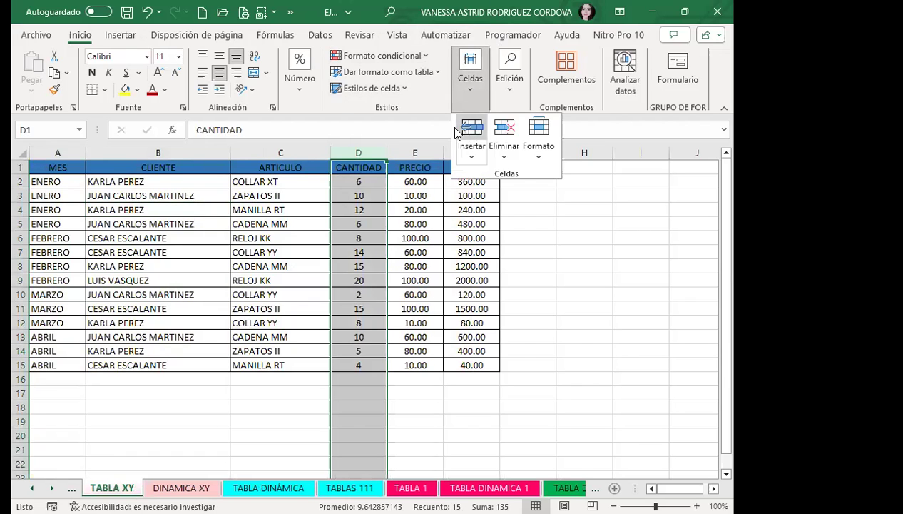
click(471, 128)
click(363, 166)
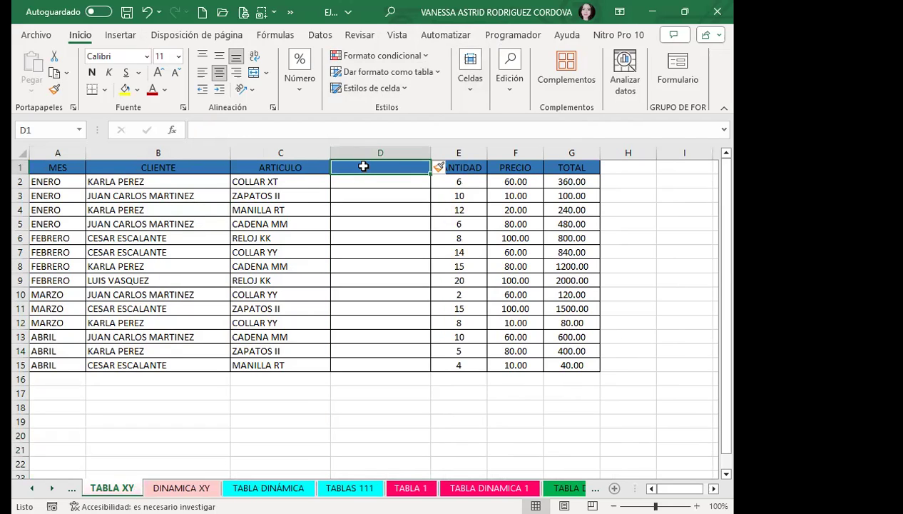
text(ZONA)
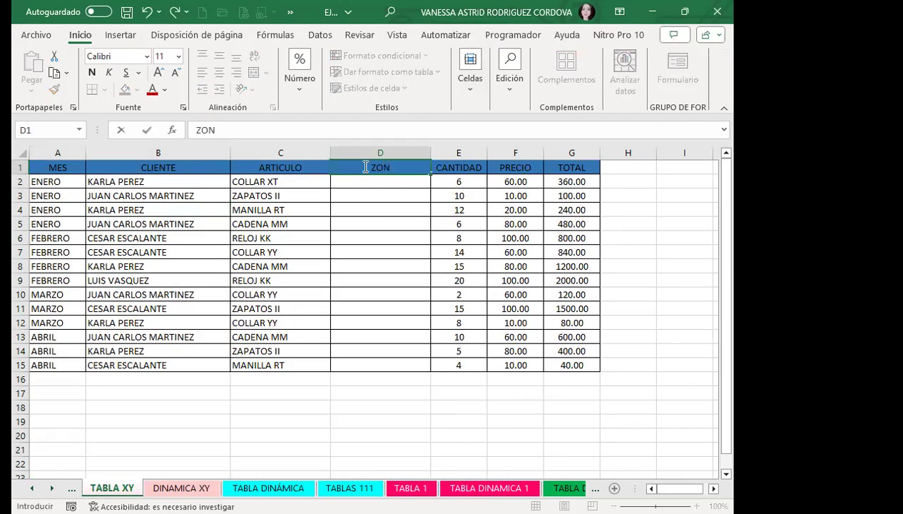
click(333, 236)
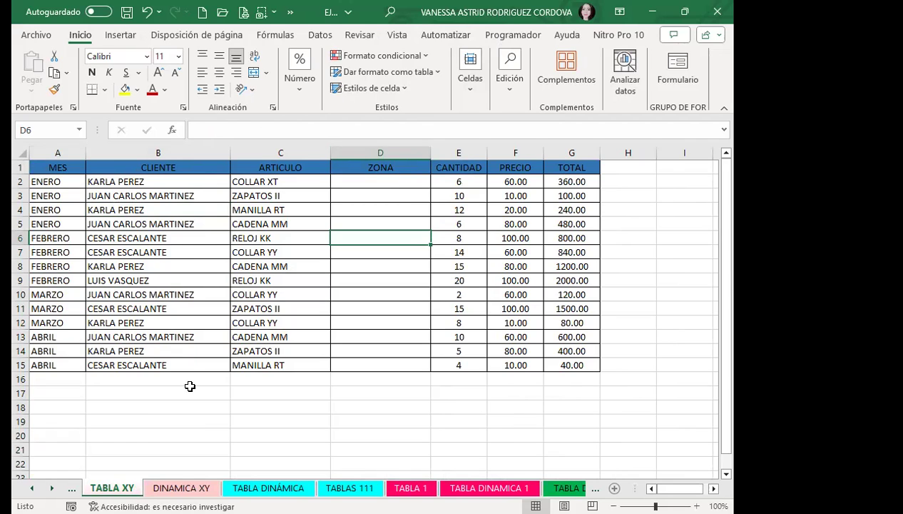
- Refresh the pivot table on DINAMICA XY to bring the new ZONA column into its field list
click(181, 486)
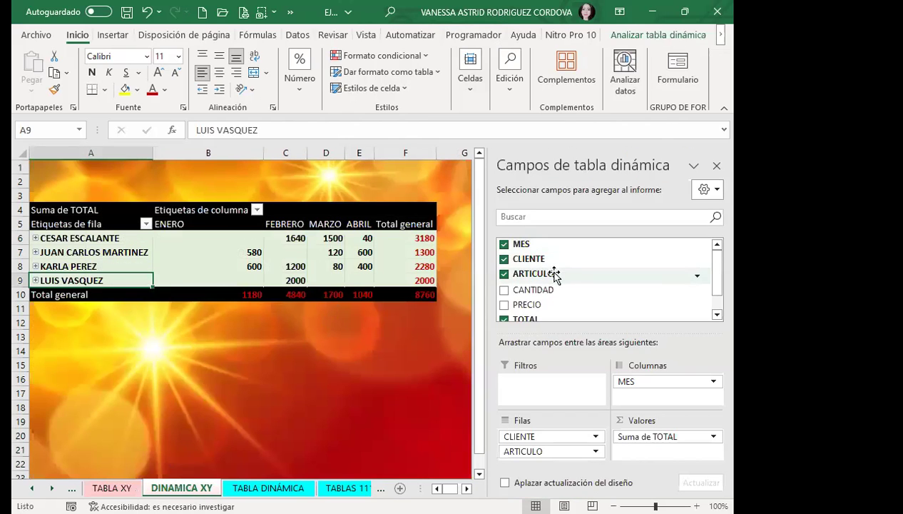
scroll(557, 275, down, 2)
scroll(542, 293, up, 2)
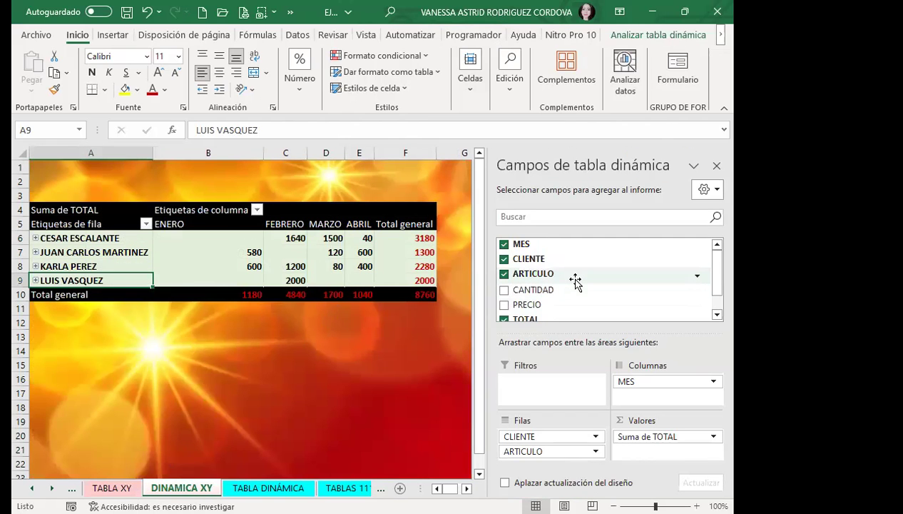
click(655, 36)
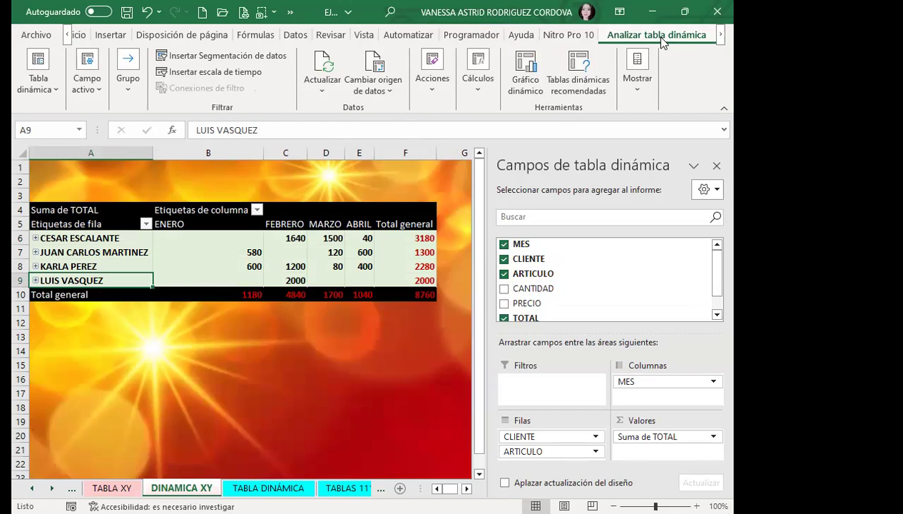
click(322, 64)
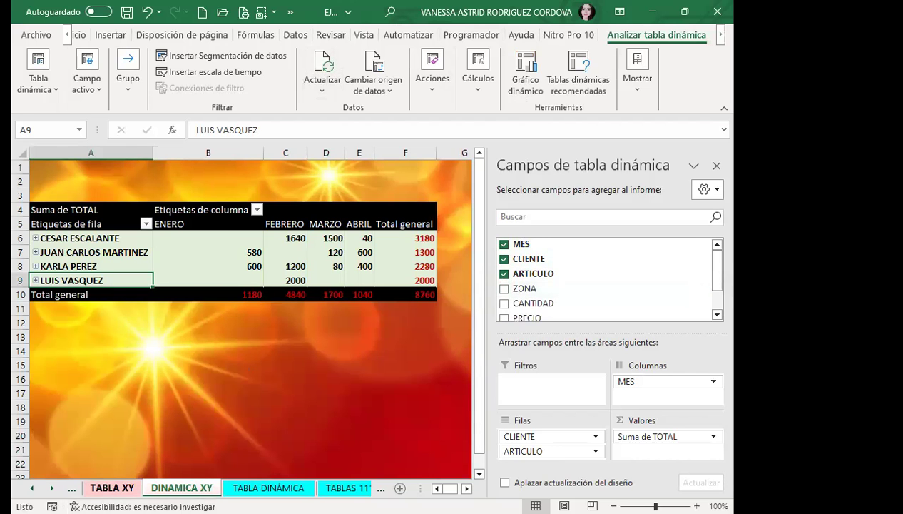
- On TABLA XY, enter SANTA ANA, SONSONATE, LA UNIÓN and SAN MIGUEL in the ZONA column, cells D2 to D5
click(112, 488)
click(360, 181)
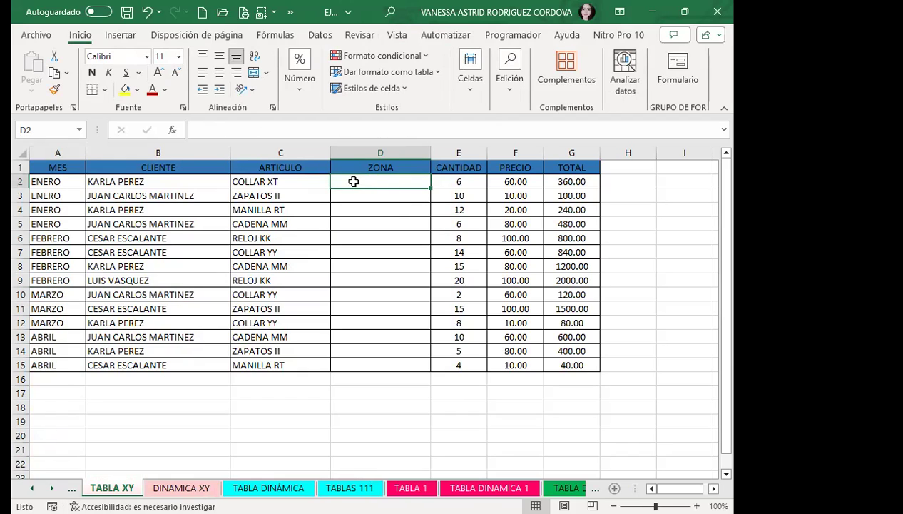
text(SANTA AMA)
key(BackSpace)
key(BackSpace)
text(NA)
key(Return)
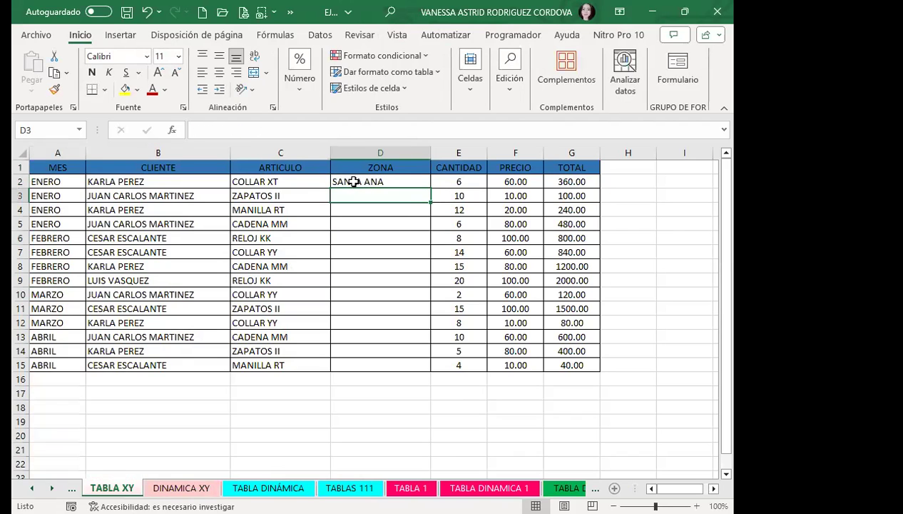
text(SONSOP)
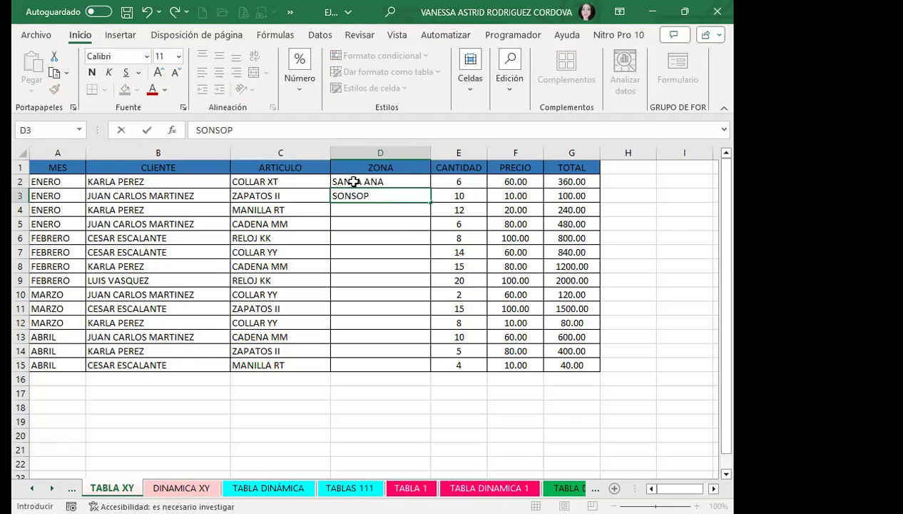
key(BackSpace)
text(NATE)
key(Return)
text(LA UNI)
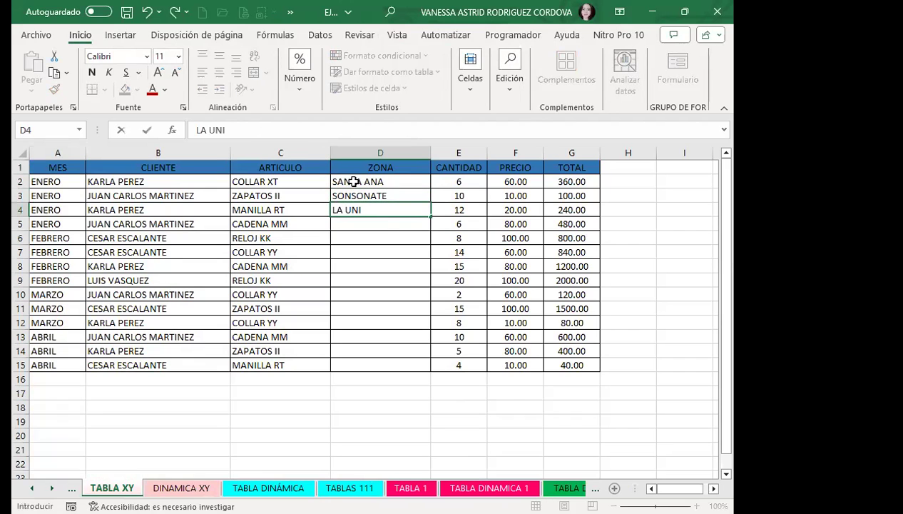
text(ÓN)
key(Return)
text(SAN MIGUEL)
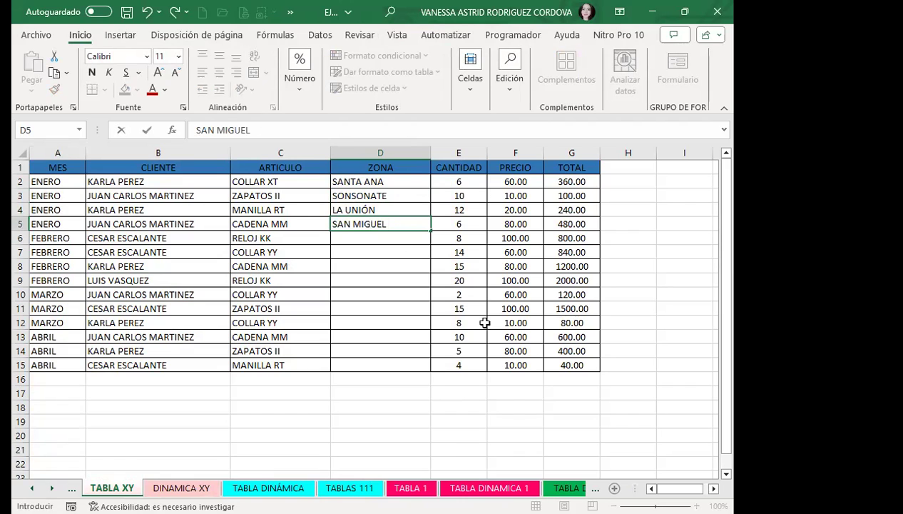
click(381, 289)
- Fill the four zones in D2:D5 down the ZONA column to row 15
drag(401, 182, 402, 223)
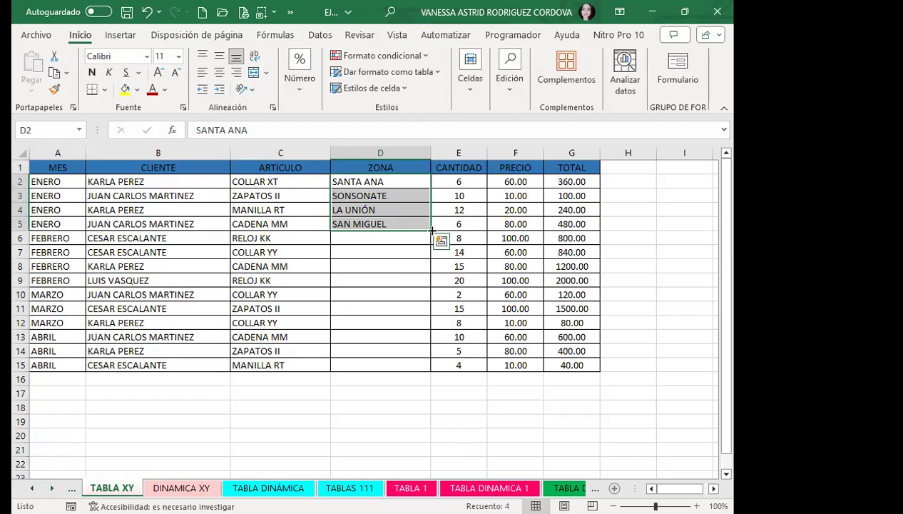
double_click(431, 231)
click(375, 253)
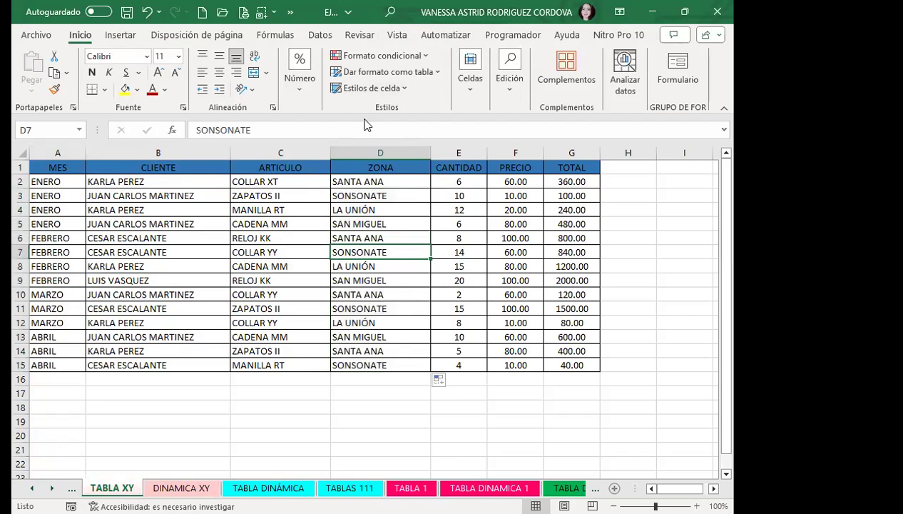
- Refresh all data on DINAMICA XY and add the ZONA field to the pivot table's rows below ARTICULO
click(189, 487)
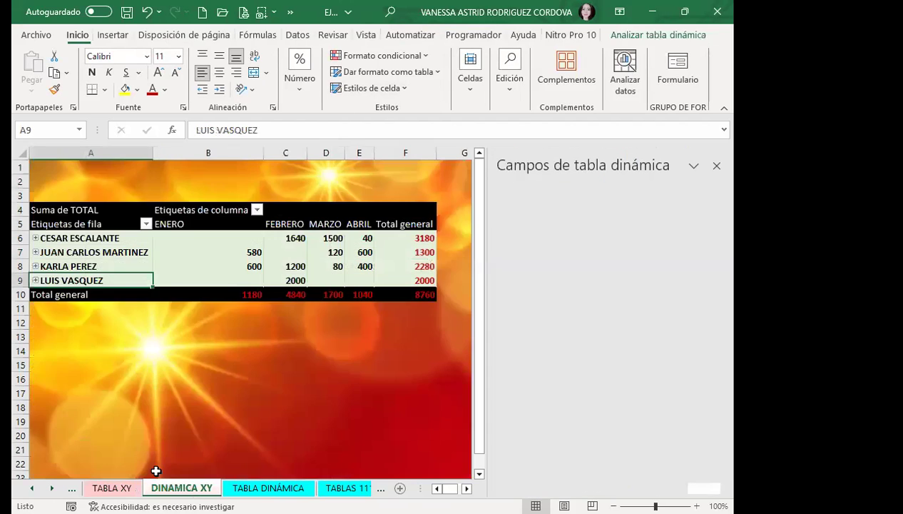
click(632, 34)
click(324, 74)
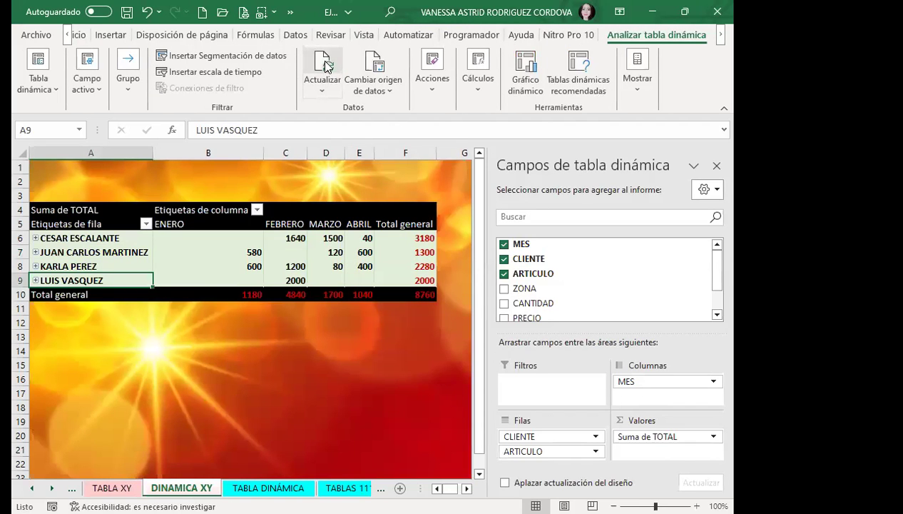
click(322, 94)
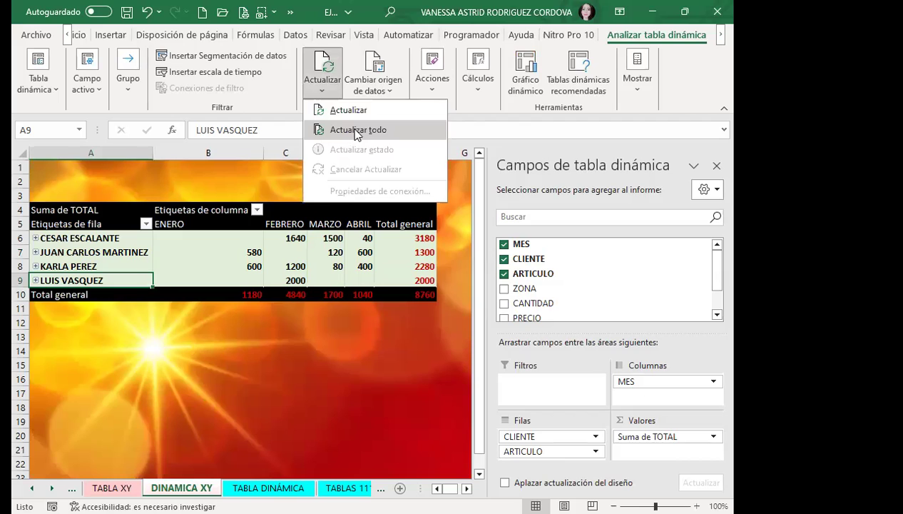
click(357, 130)
click(505, 289)
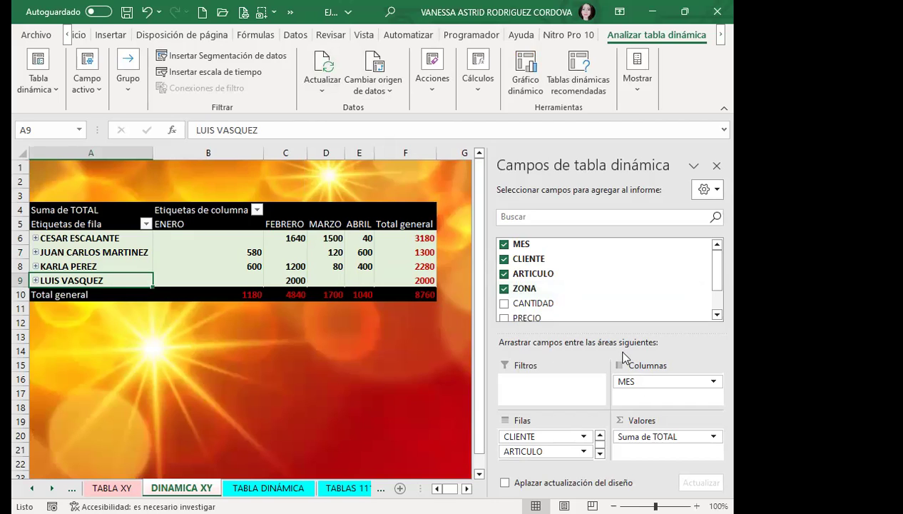
scroll(549, 445, down, 1)
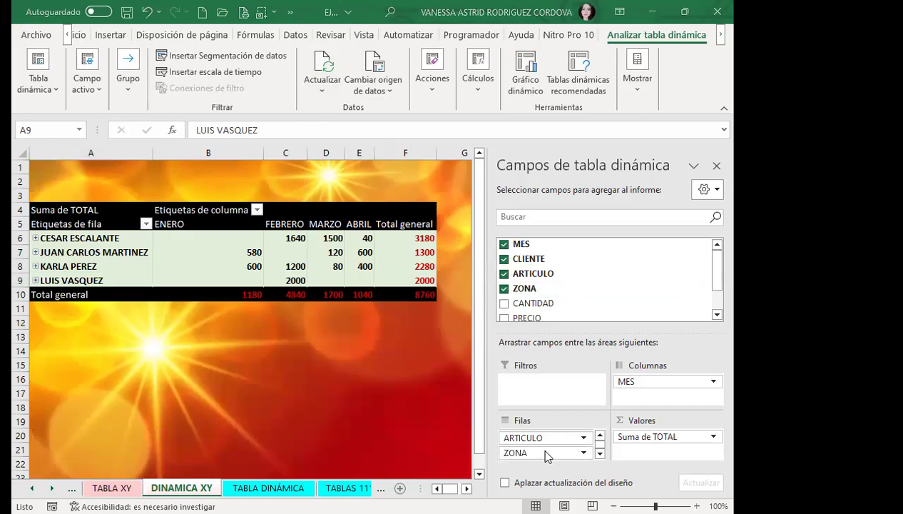
- Expand the last three clients in the pivot table to examine their articles and zones, and collapse them again
click(35, 280)
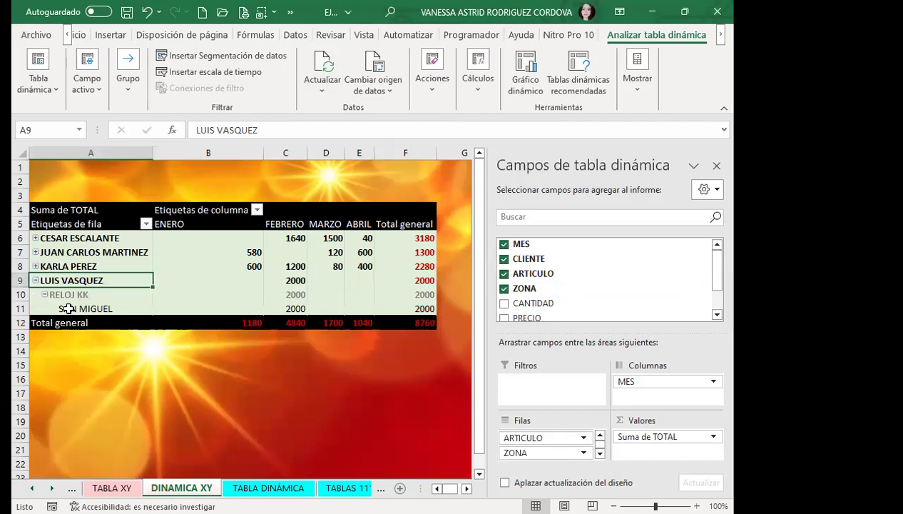
click(36, 266)
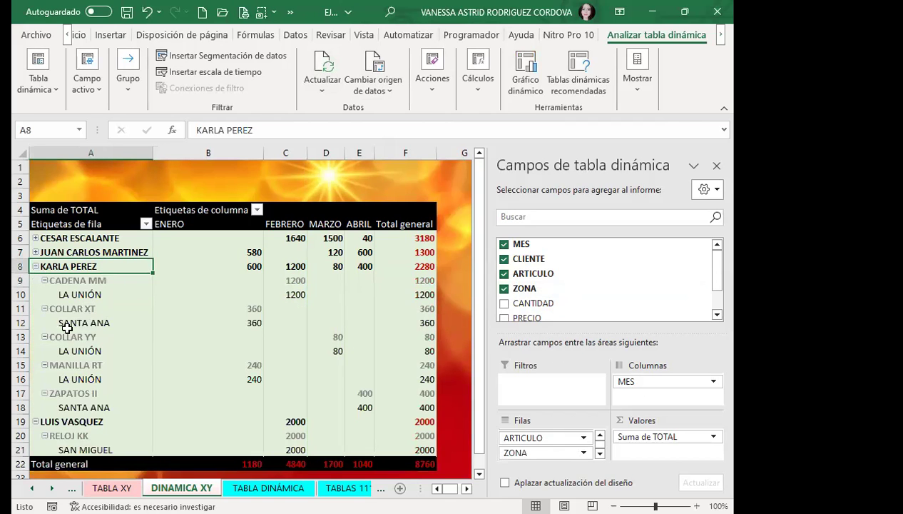
click(36, 251)
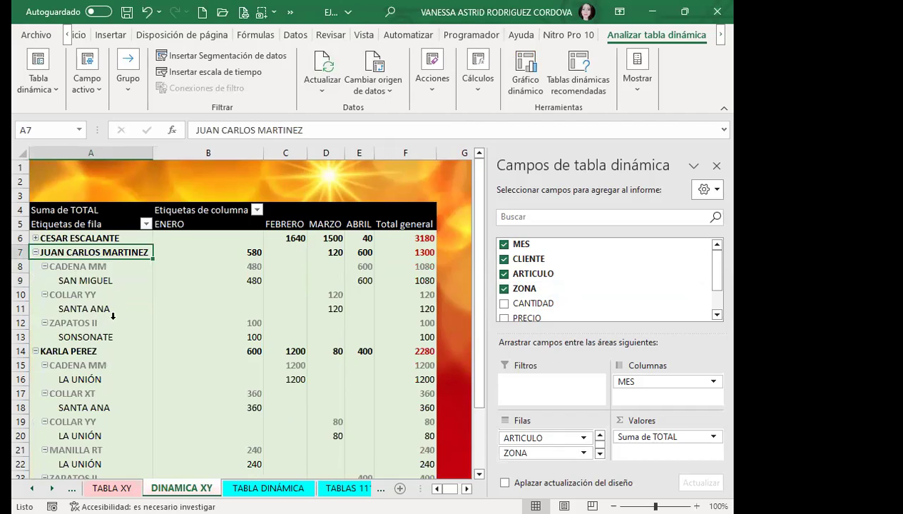
scroll(118, 292, down, 1)
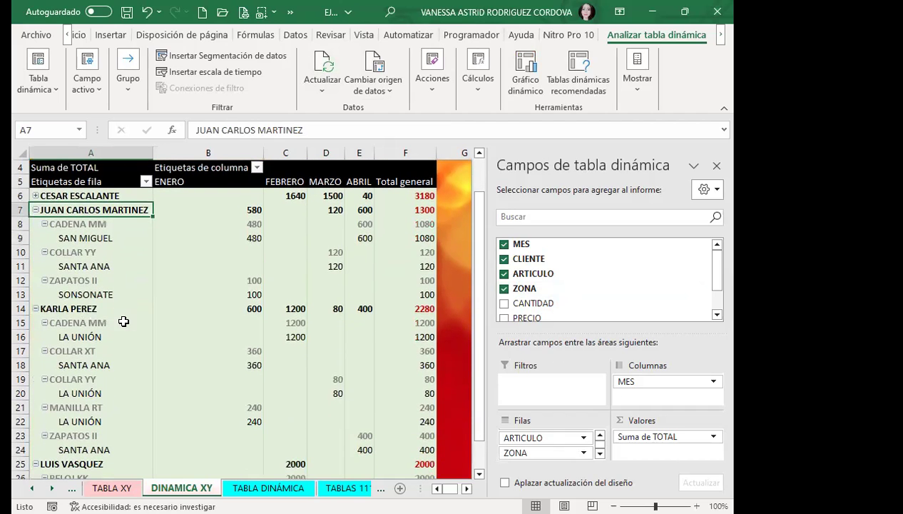
scroll(82, 292, up, 1)
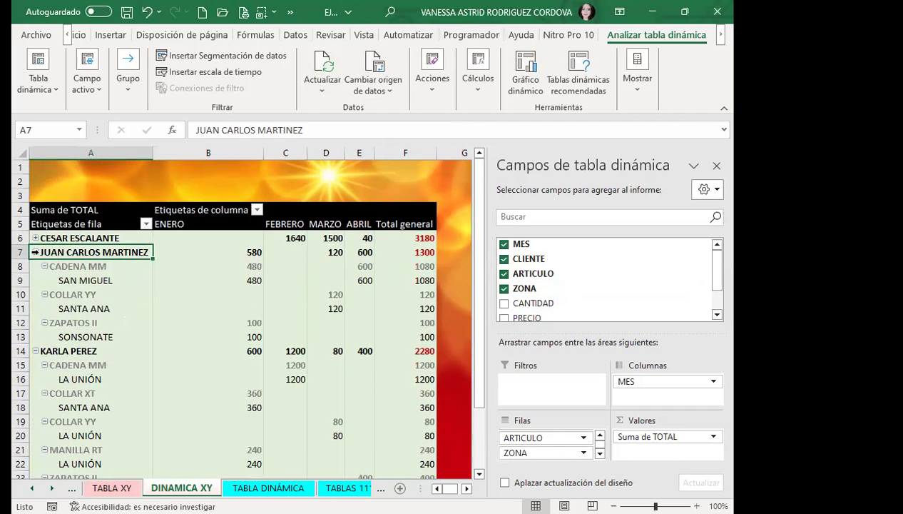
click(35, 252)
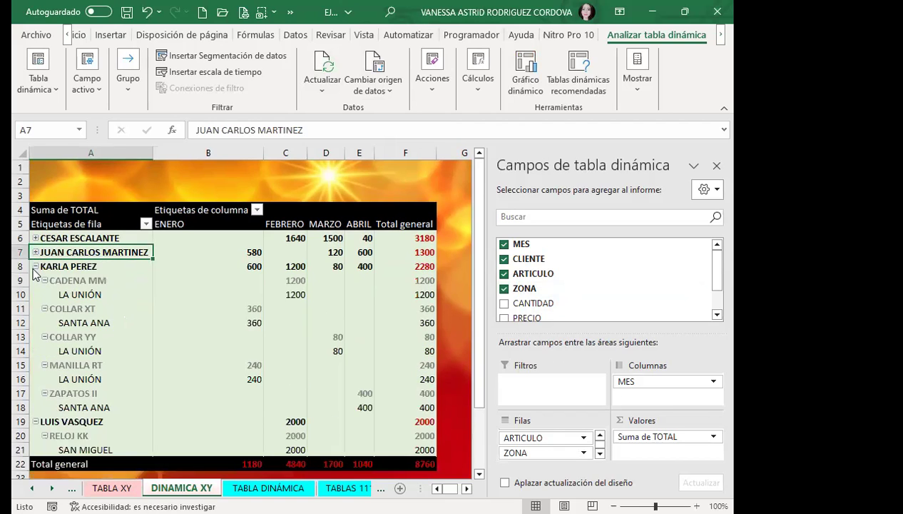
click(36, 266)
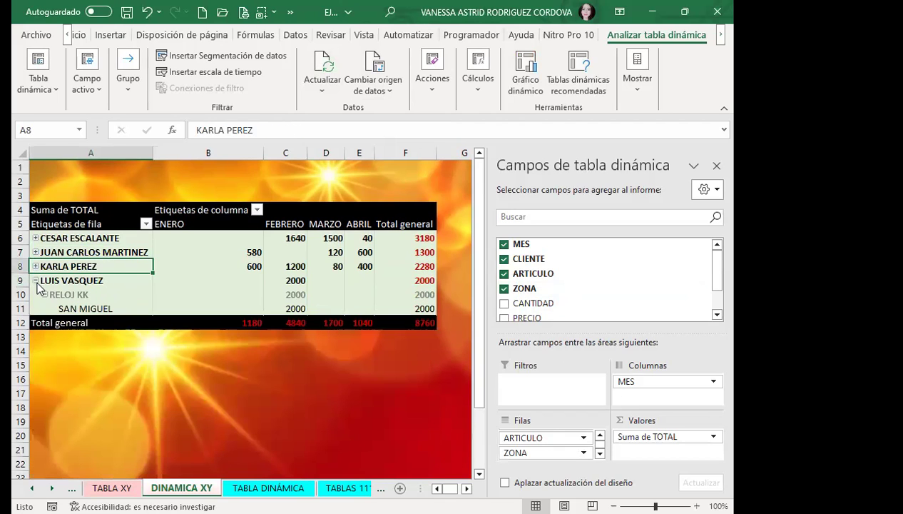
click(35, 280)
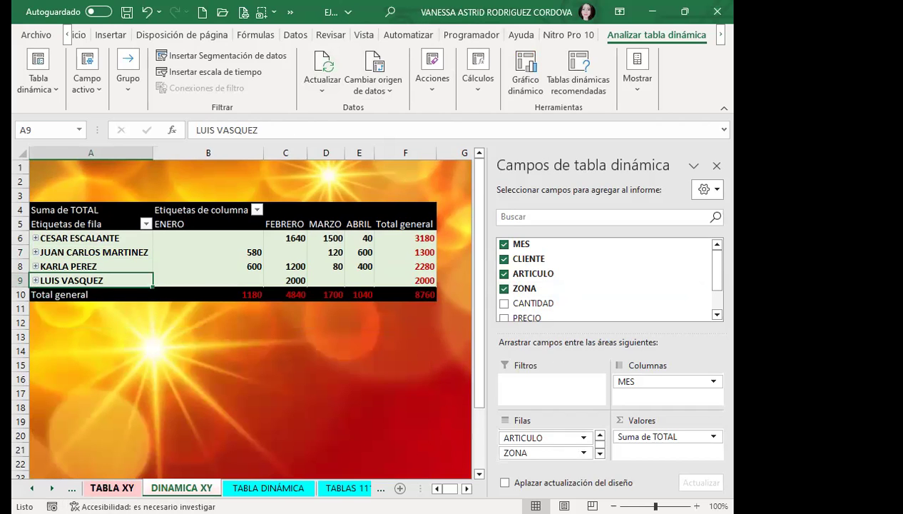
- Review the ZONA column on TABLA XY against the DINAMICA XY pivot table's fields, and look at the refresh options
click(112, 488)
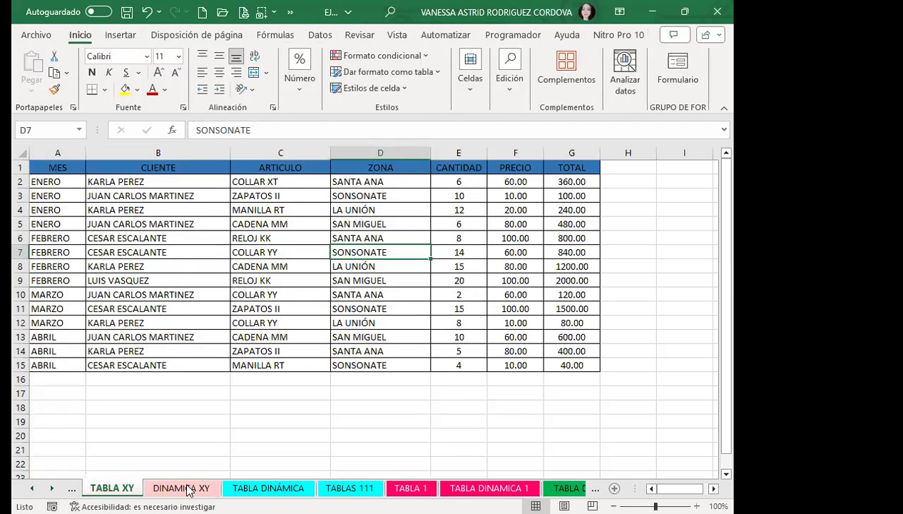
click(187, 488)
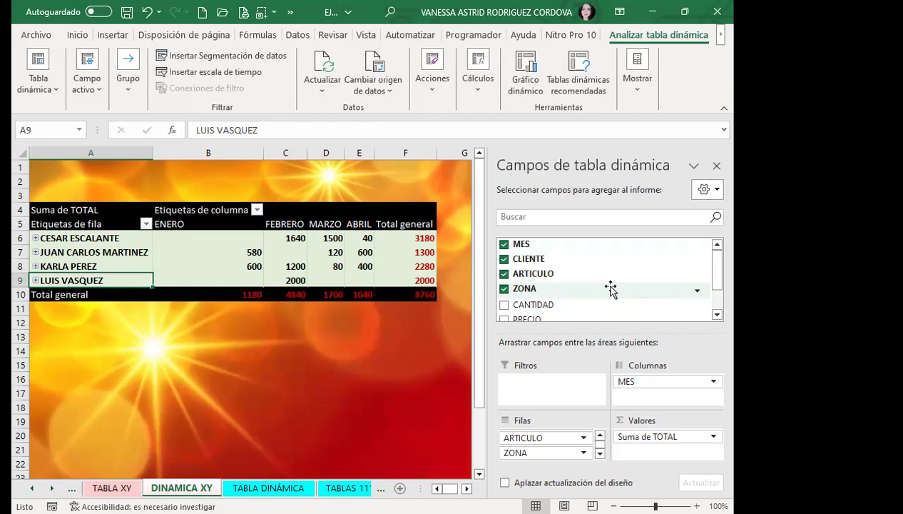
click(322, 96)
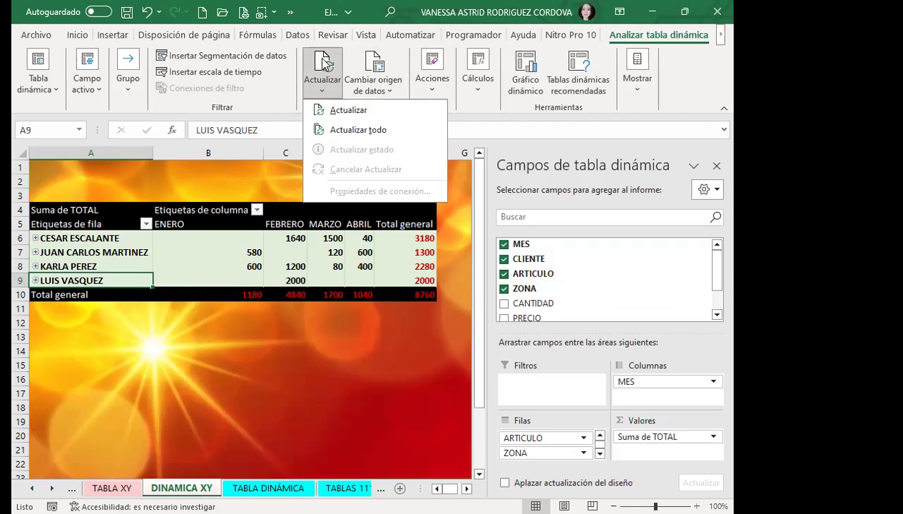
click(266, 315)
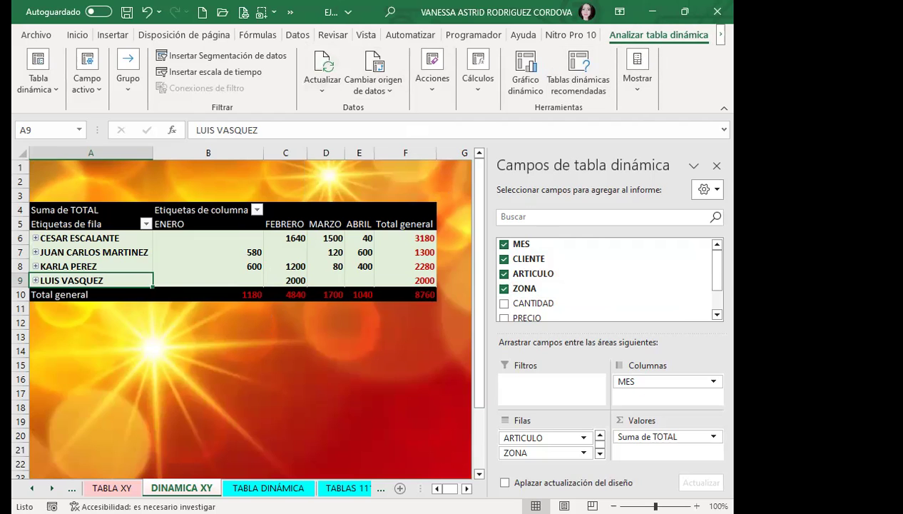
- Insert a pivot table from A1:B131 of TABLA DINAMICAS 2 EJEM. on the existing EJEMPLO 2 sheet at cell A4
click(356, 491)
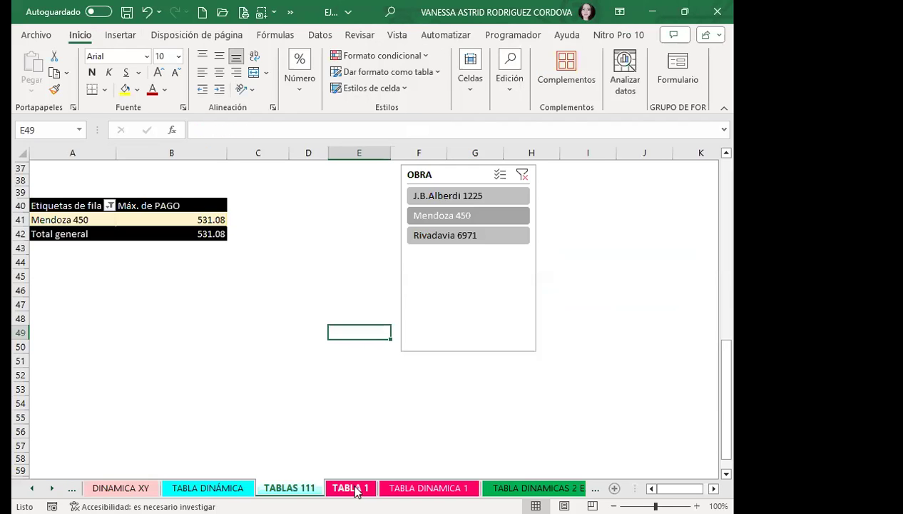
click(538, 487)
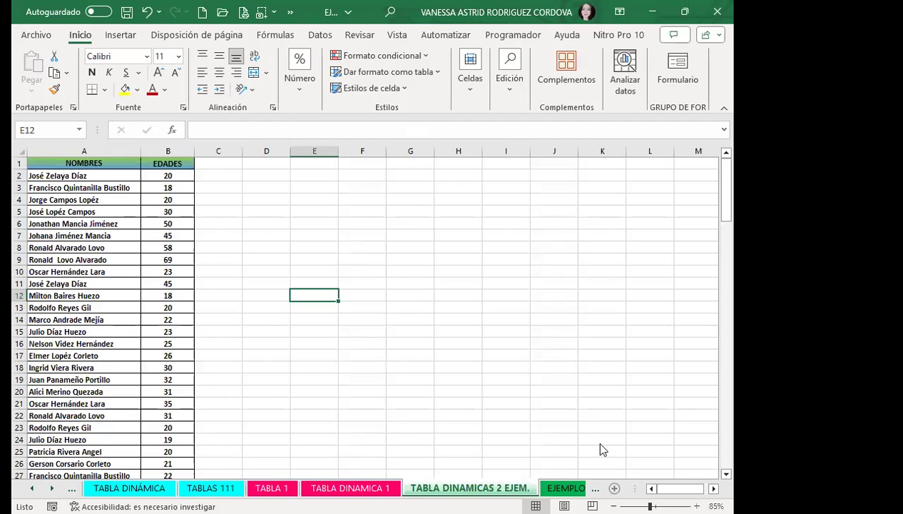
click(166, 261)
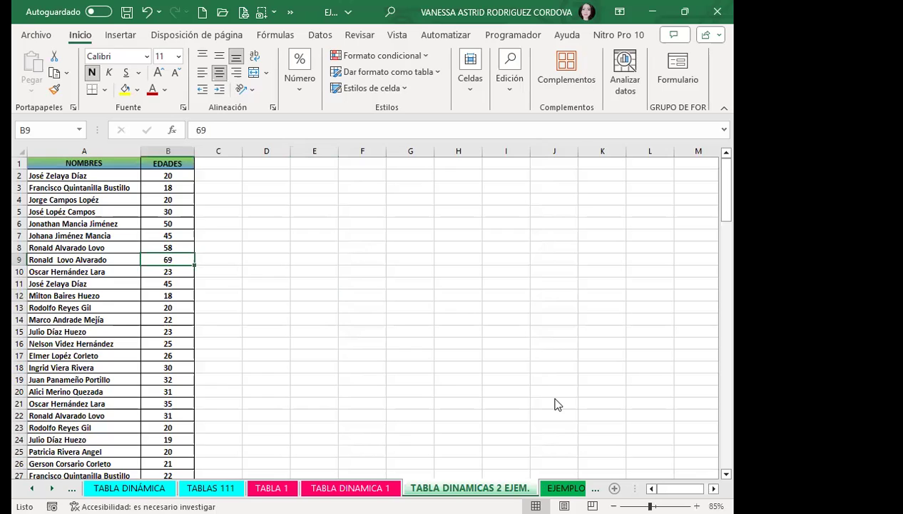
click(104, 36)
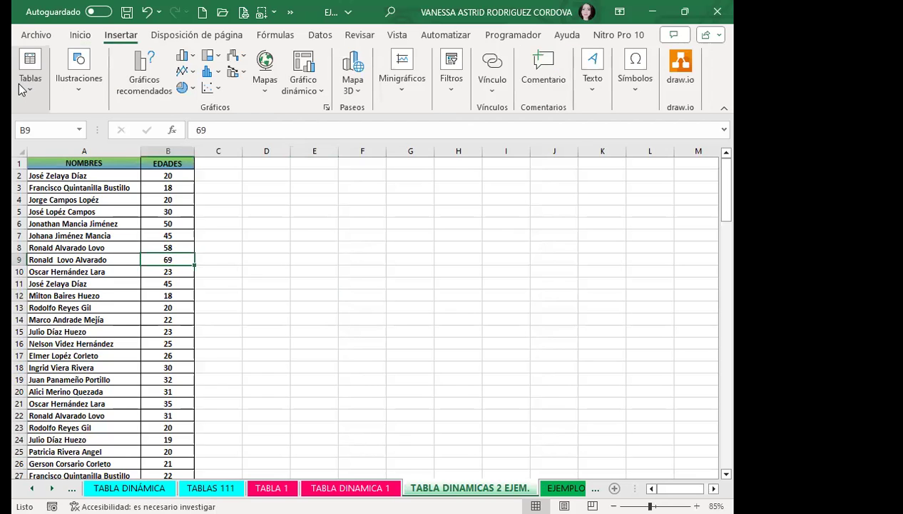
click(30, 75)
click(41, 140)
click(284, 271)
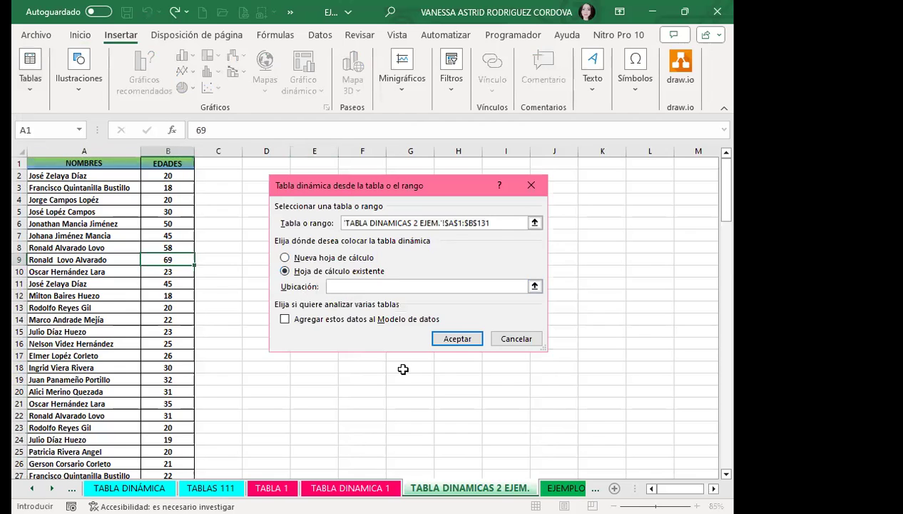
key(ctrl+Page_Down)
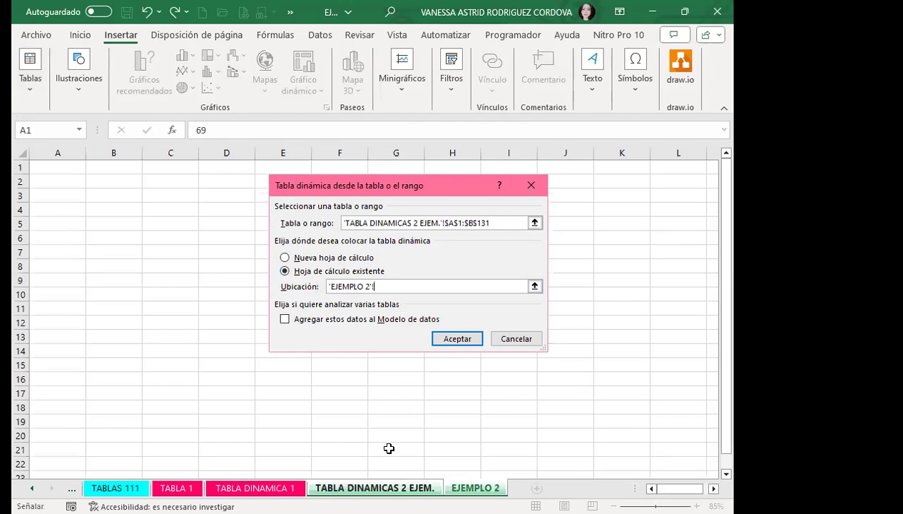
click(50, 209)
click(448, 338)
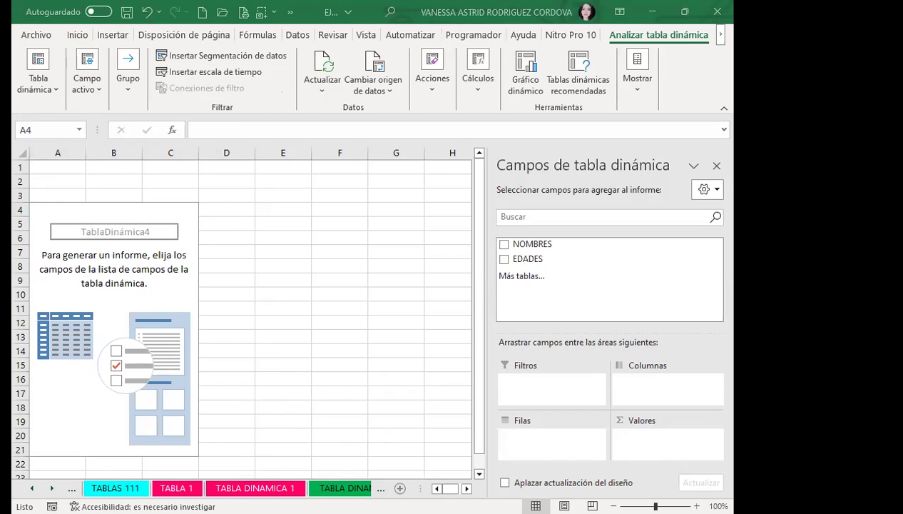
- Add the EDADES field to both the values and the rows of the EJEMPLO 2 pivot table
click(504, 259)
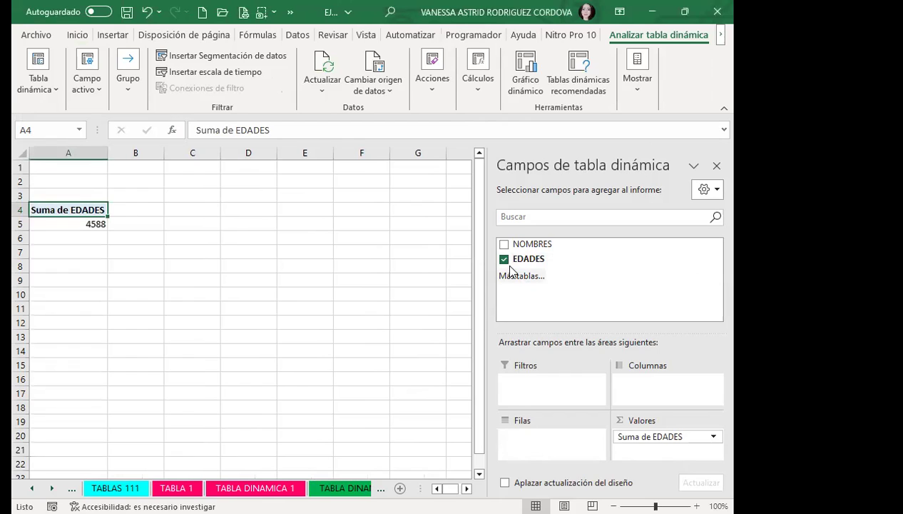
drag(526, 260, 536, 444)
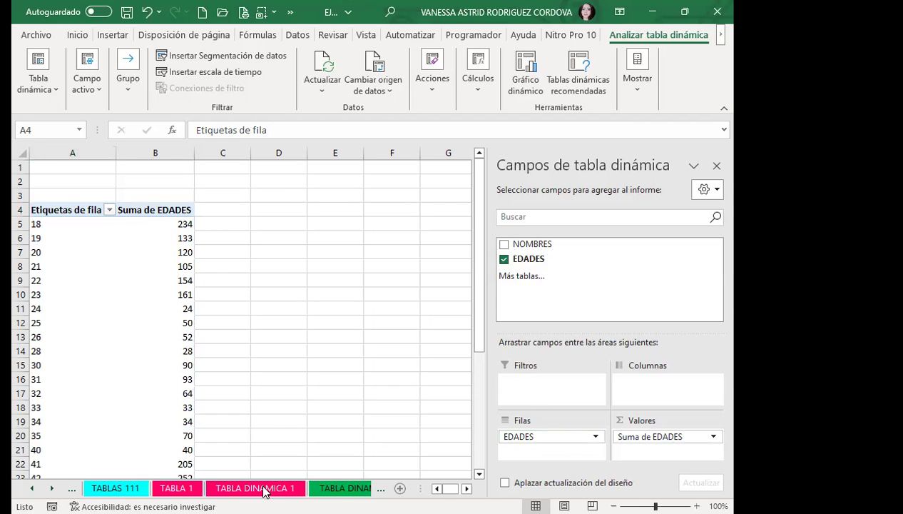
- Compare the ages listed on TABLA DINAMICAS 2 EJEM. with the age rows and sums in the EJEMPLO 2 pivot table
click(339, 488)
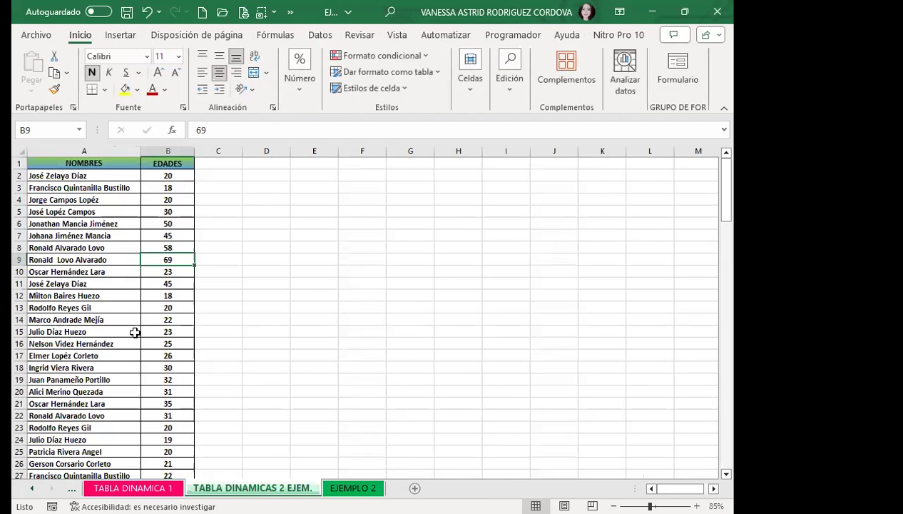
click(167, 330)
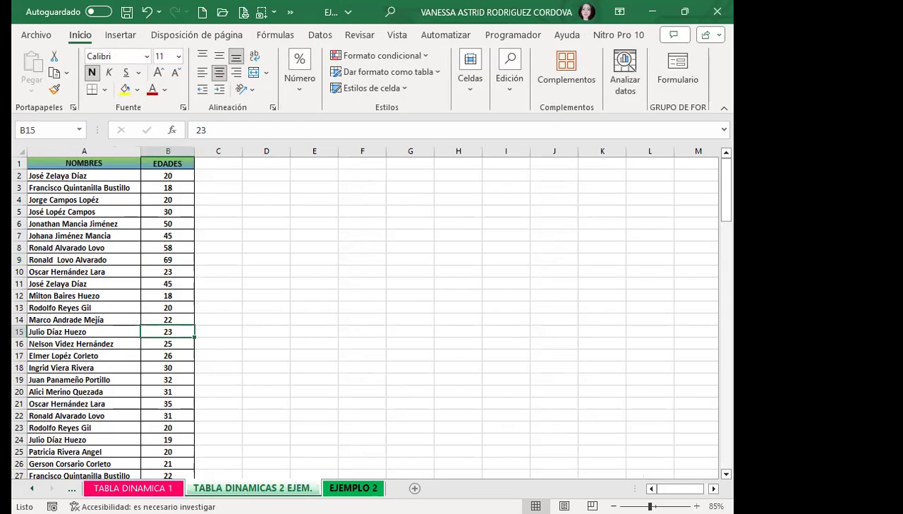
click(352, 488)
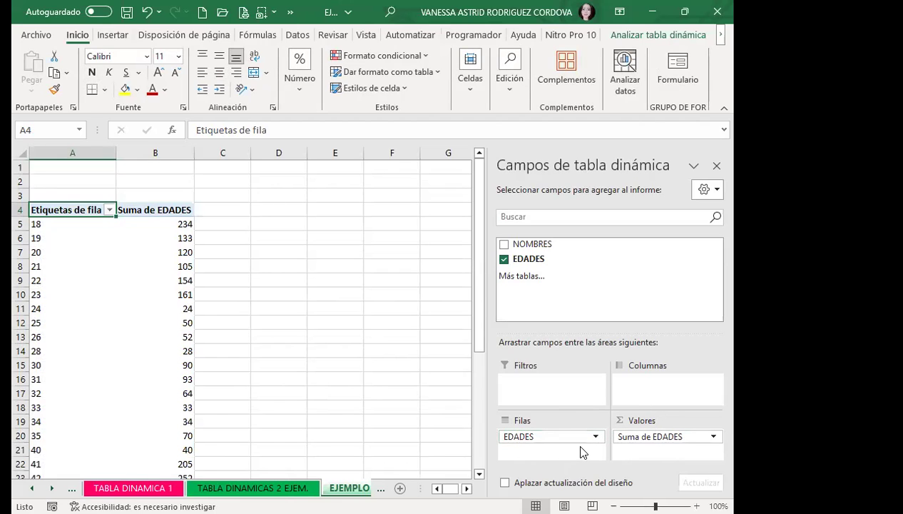
click(107, 352)
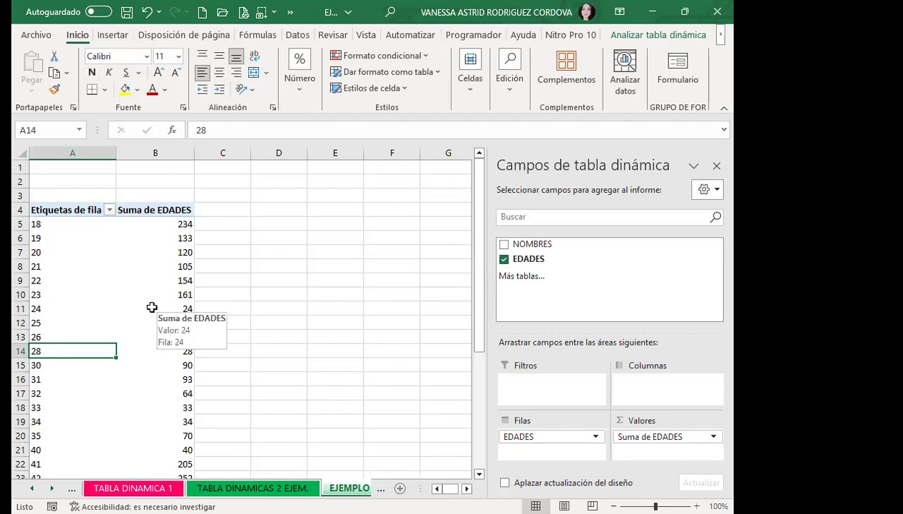
scroll(138, 348, down, 5)
scroll(138, 348, down, 6)
scroll(138, 348, up, 11)
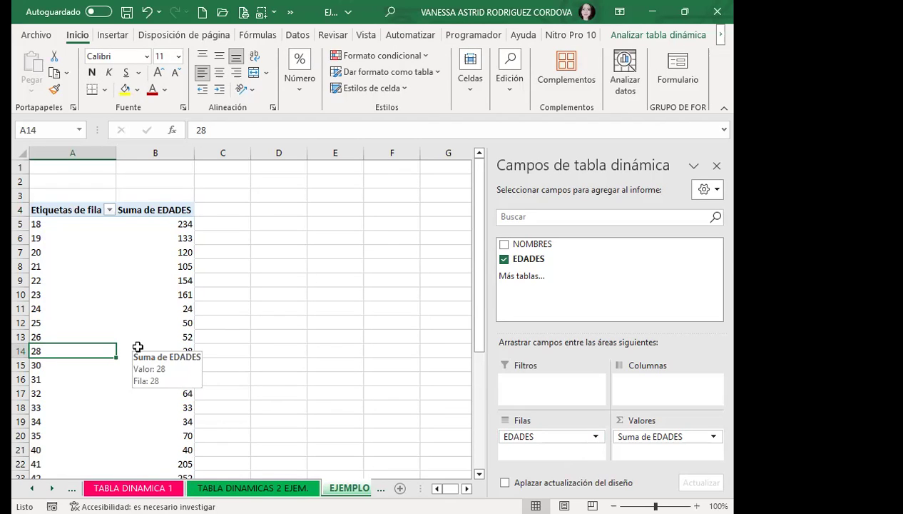
click(592, 419)
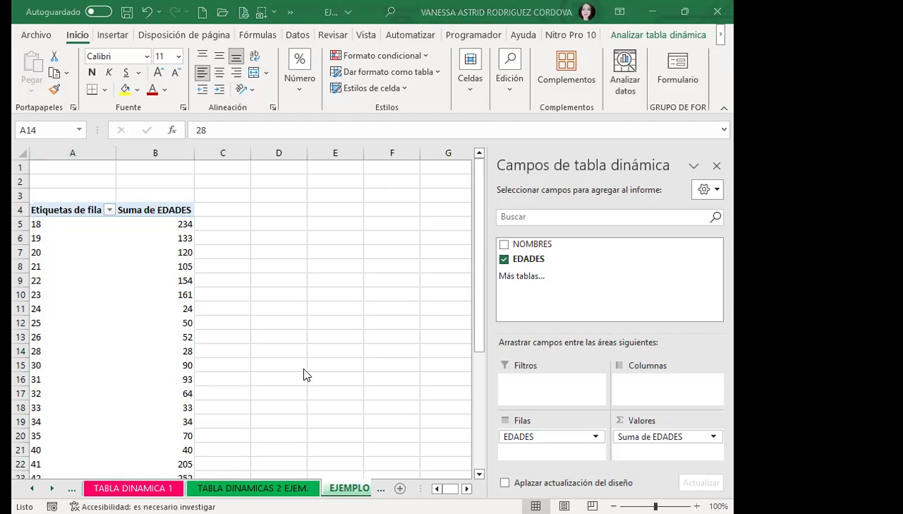